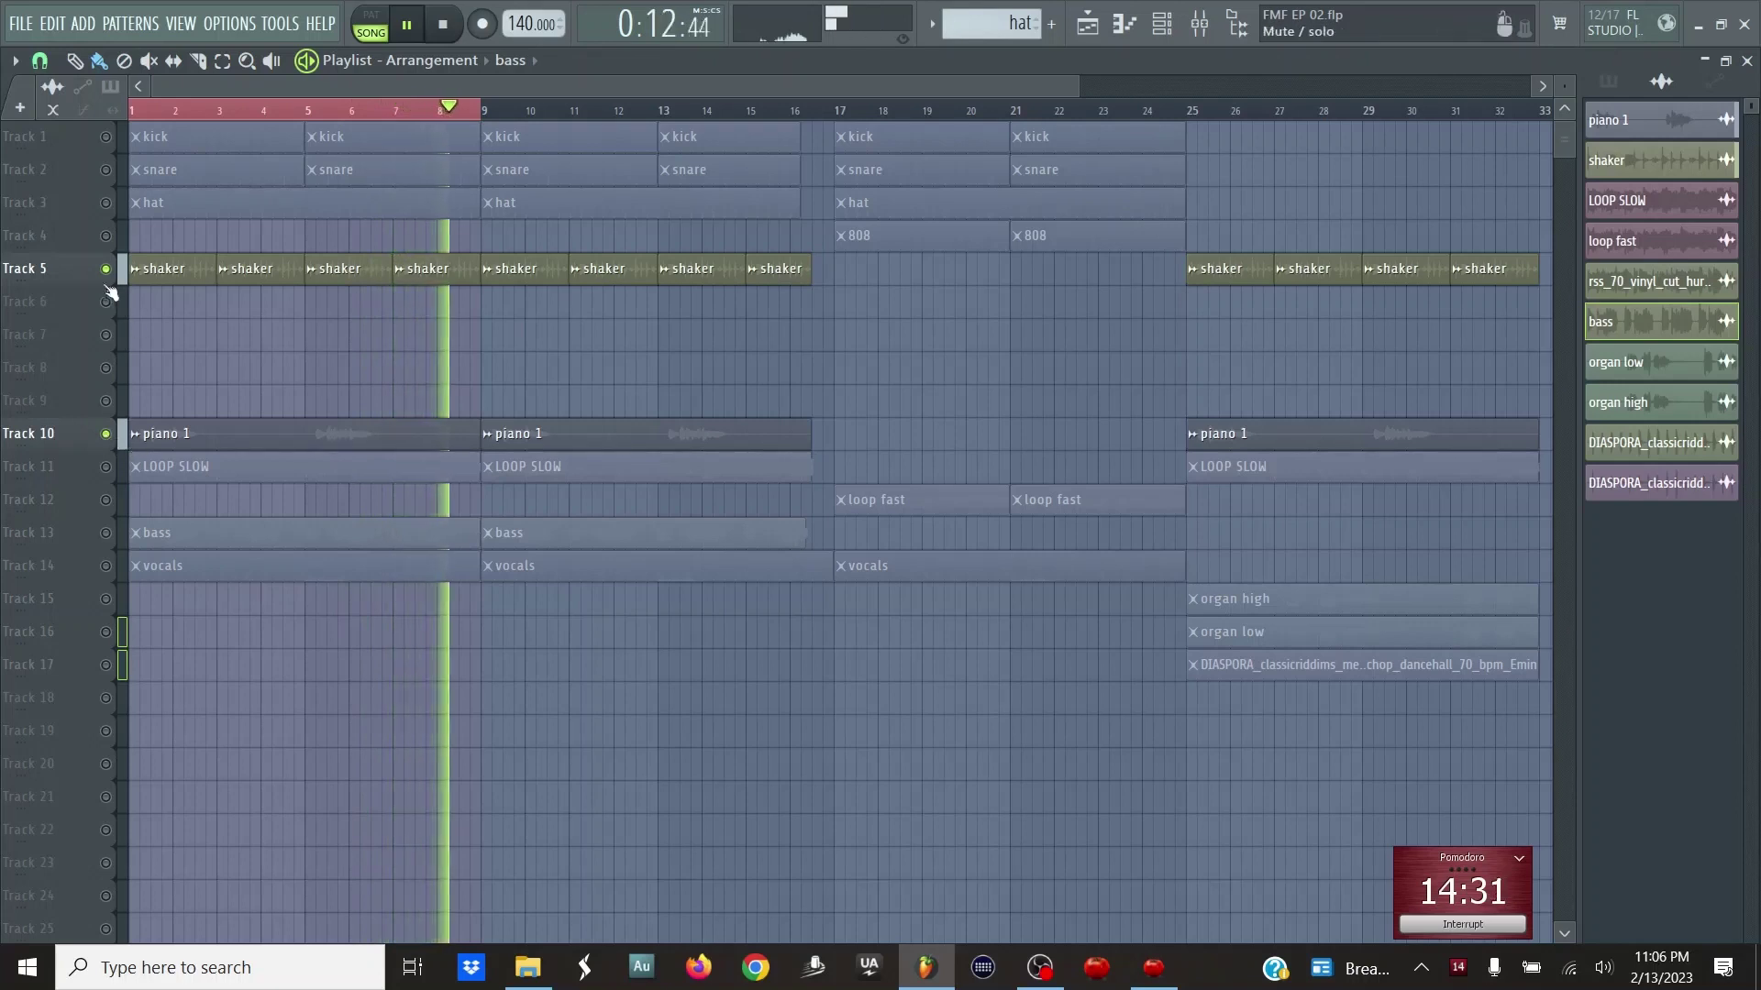
# - Unmute the hat track (Track 3) and the LOOP SLOW track (Track 11) in the playlist
pyautogui.click(105, 203)
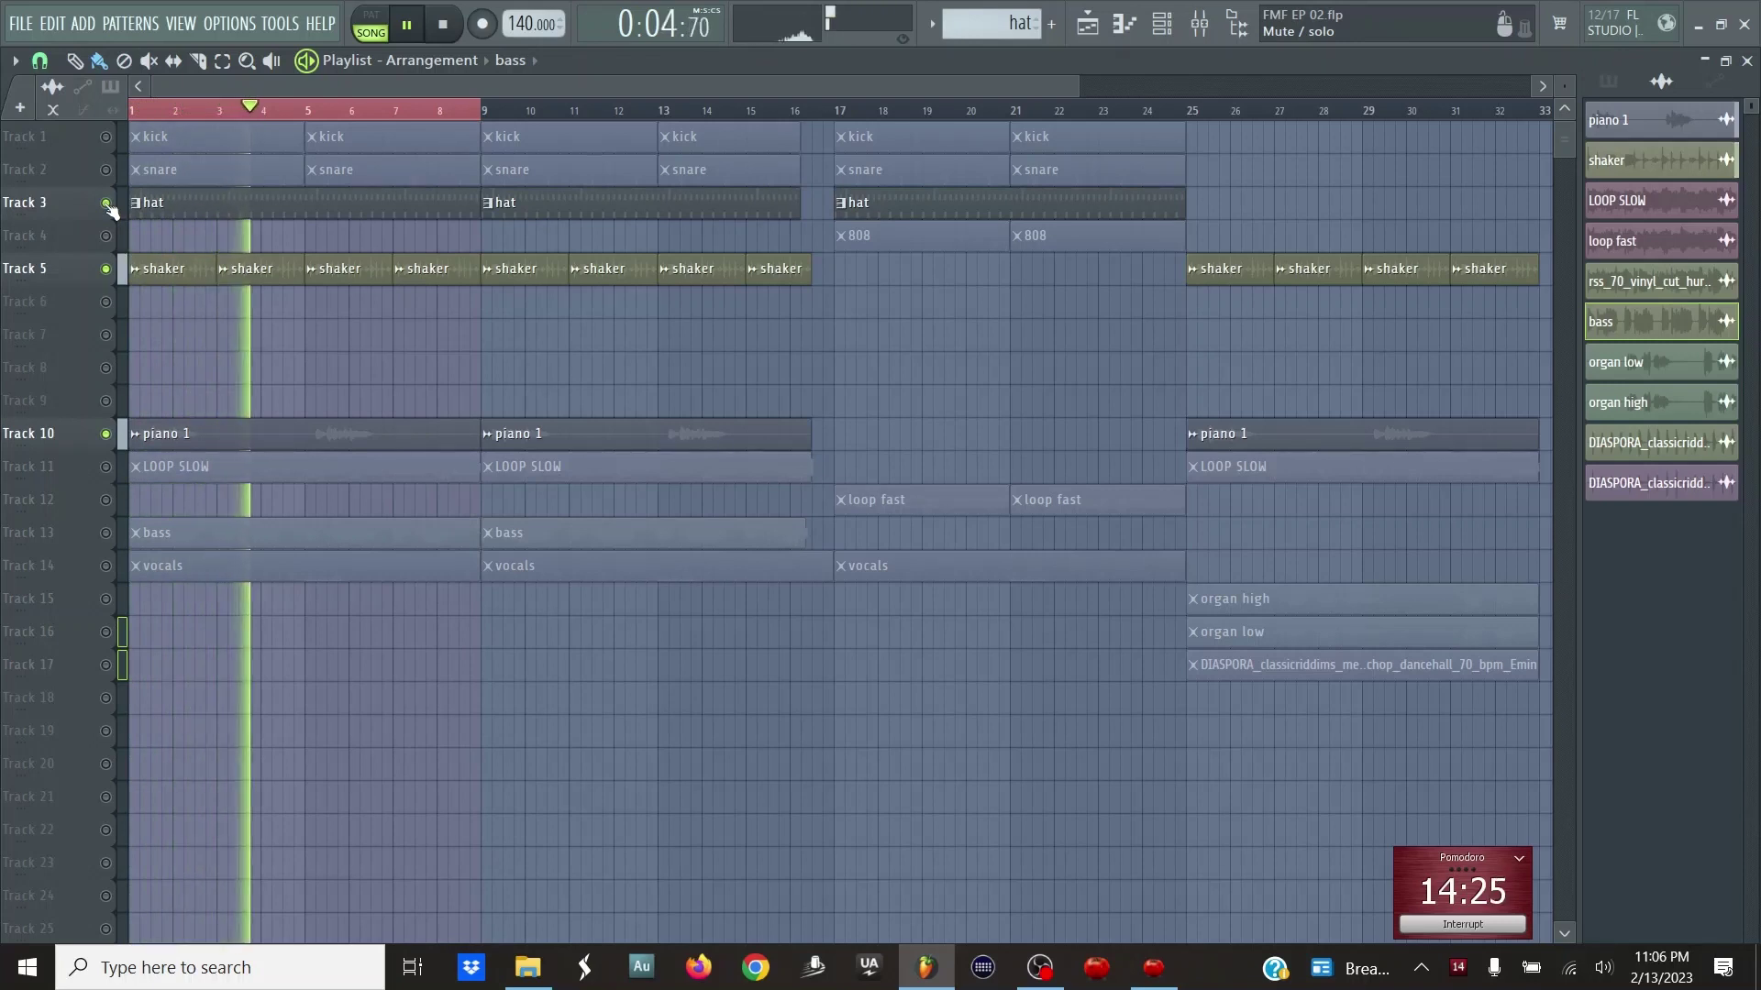
pyautogui.click(442, 459)
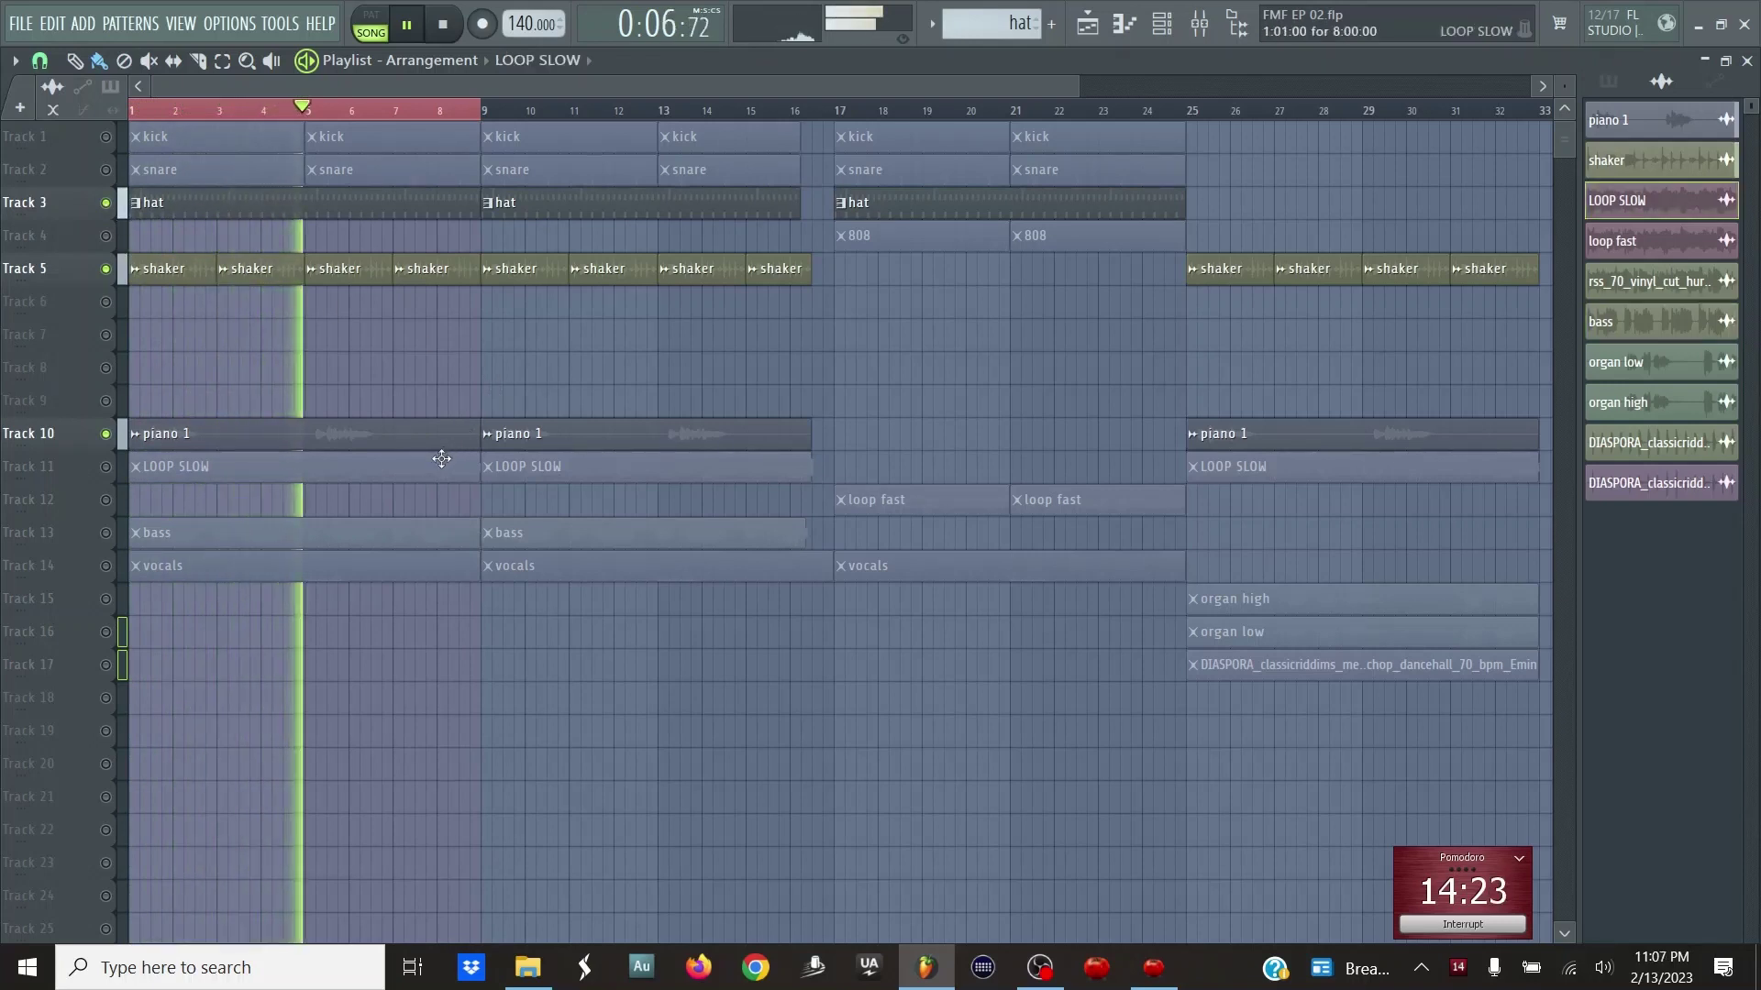
pyautogui.doubleClick(441, 458)
pyautogui.click(1196, 30)
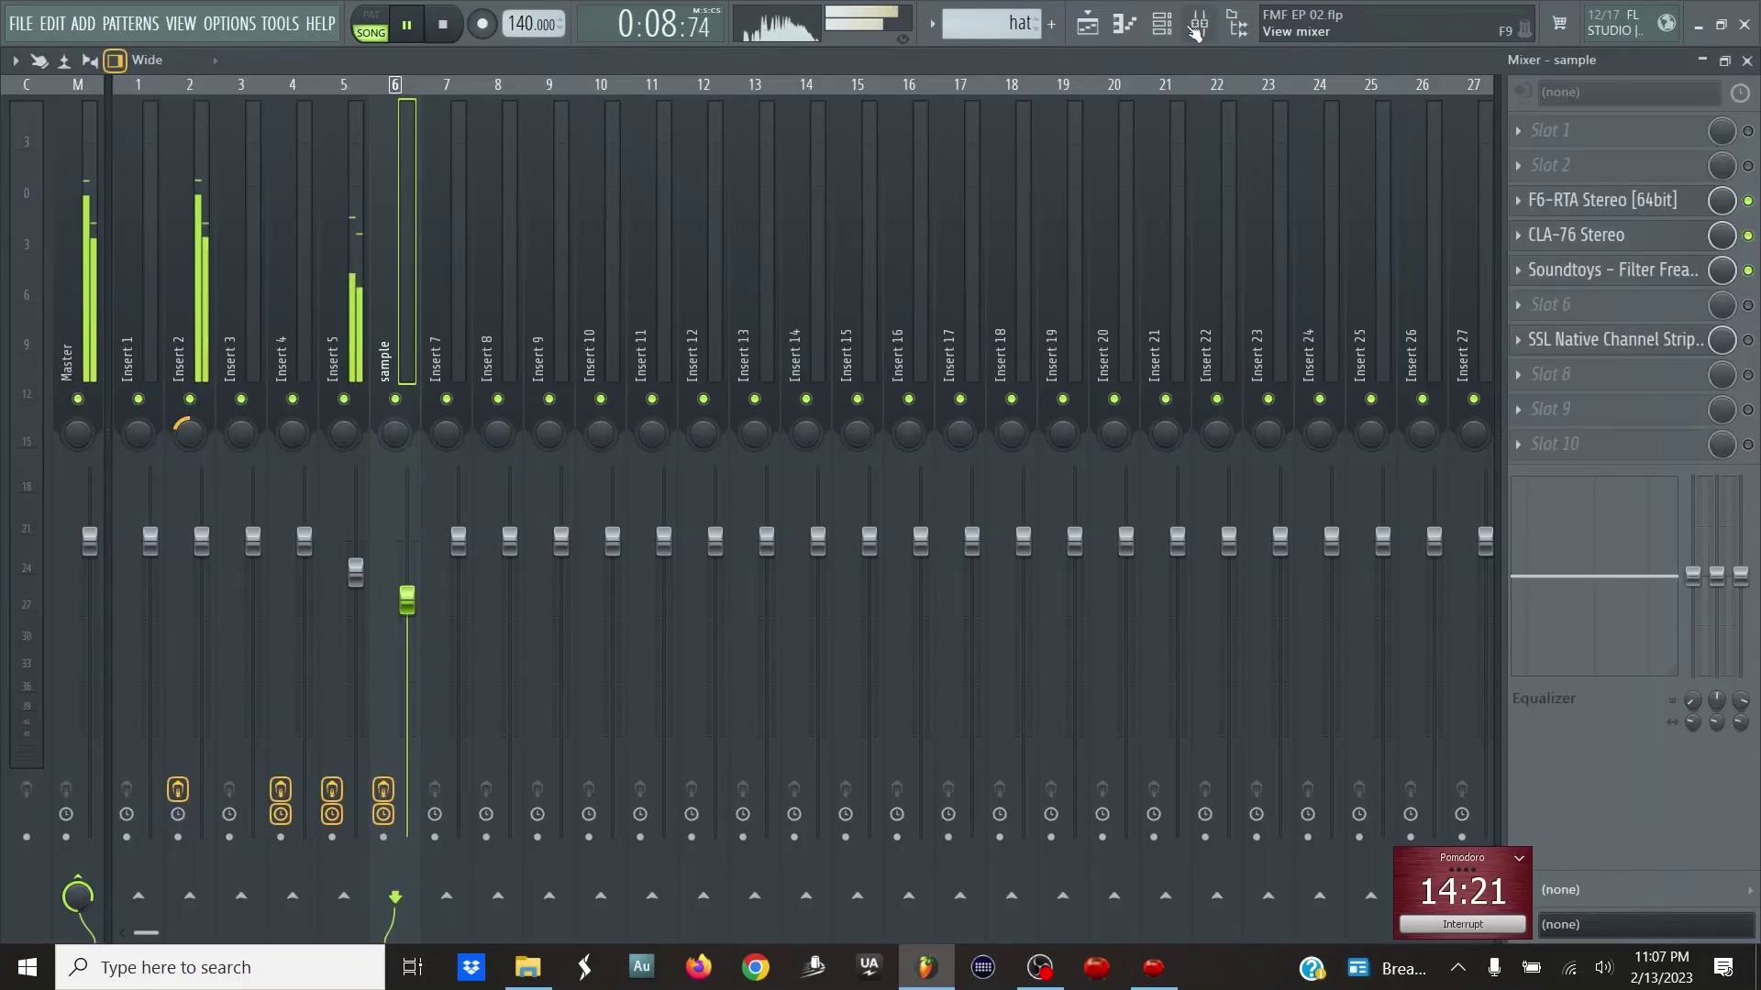
pyautogui.click(1196, 32)
pyautogui.press('Escape')
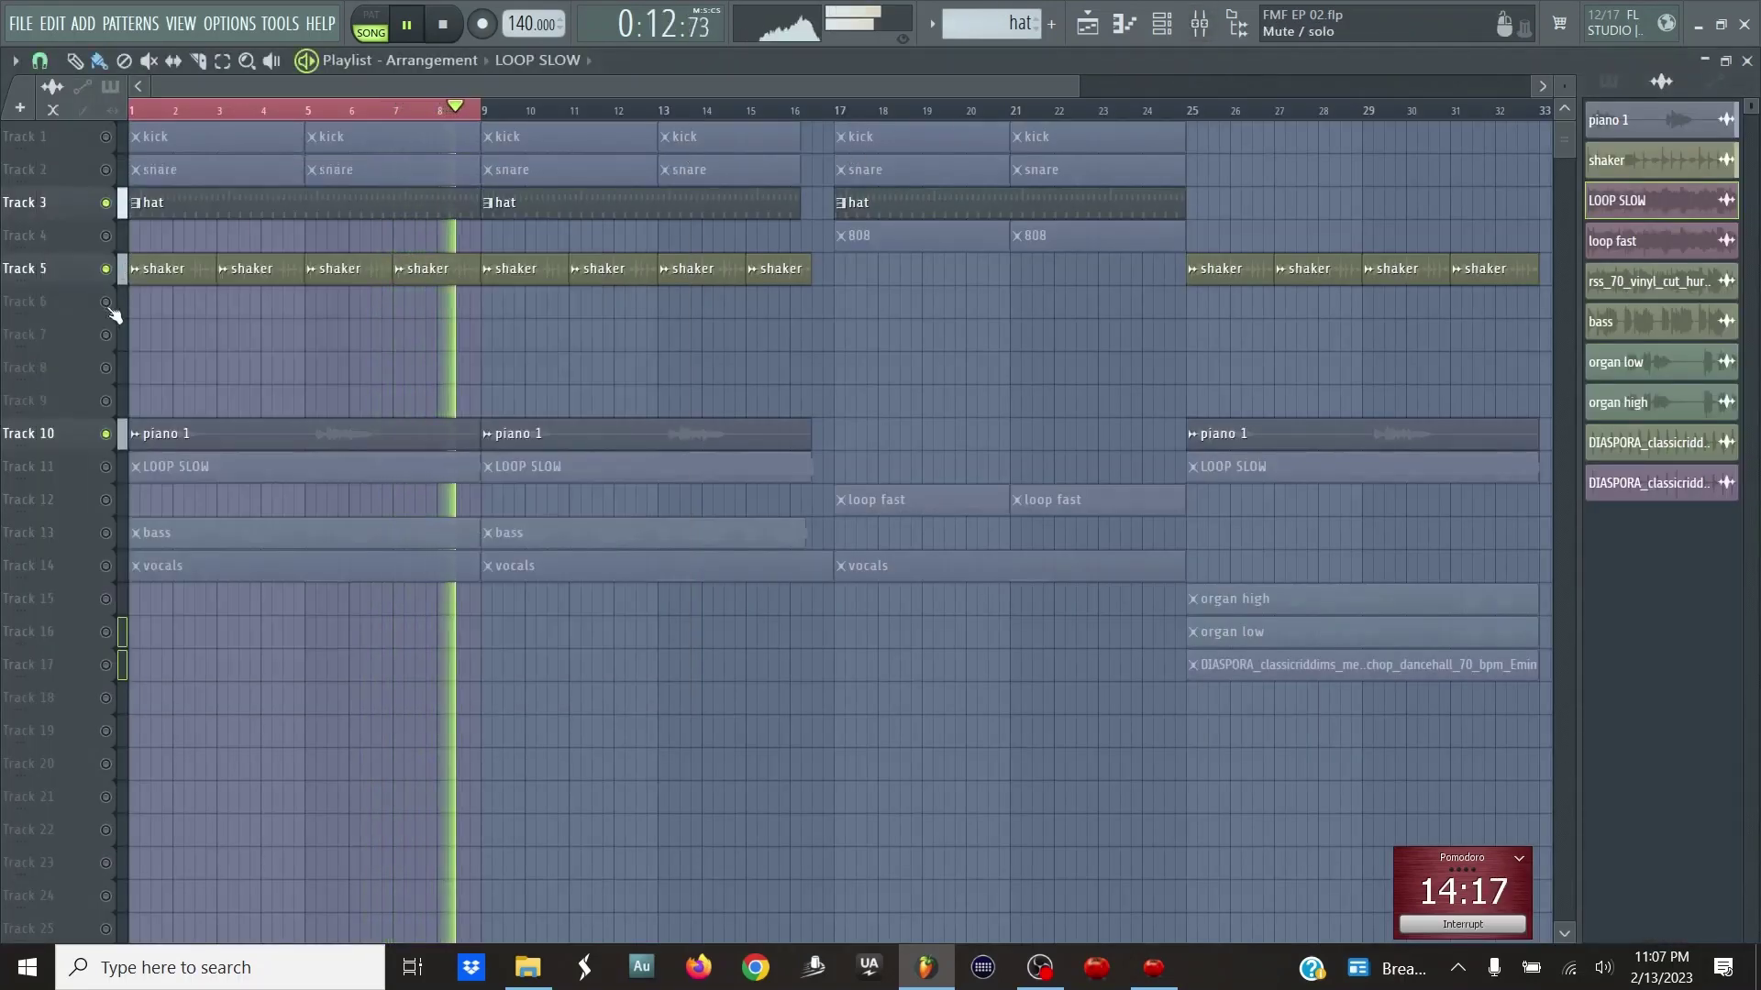
pyautogui.click(122, 467)
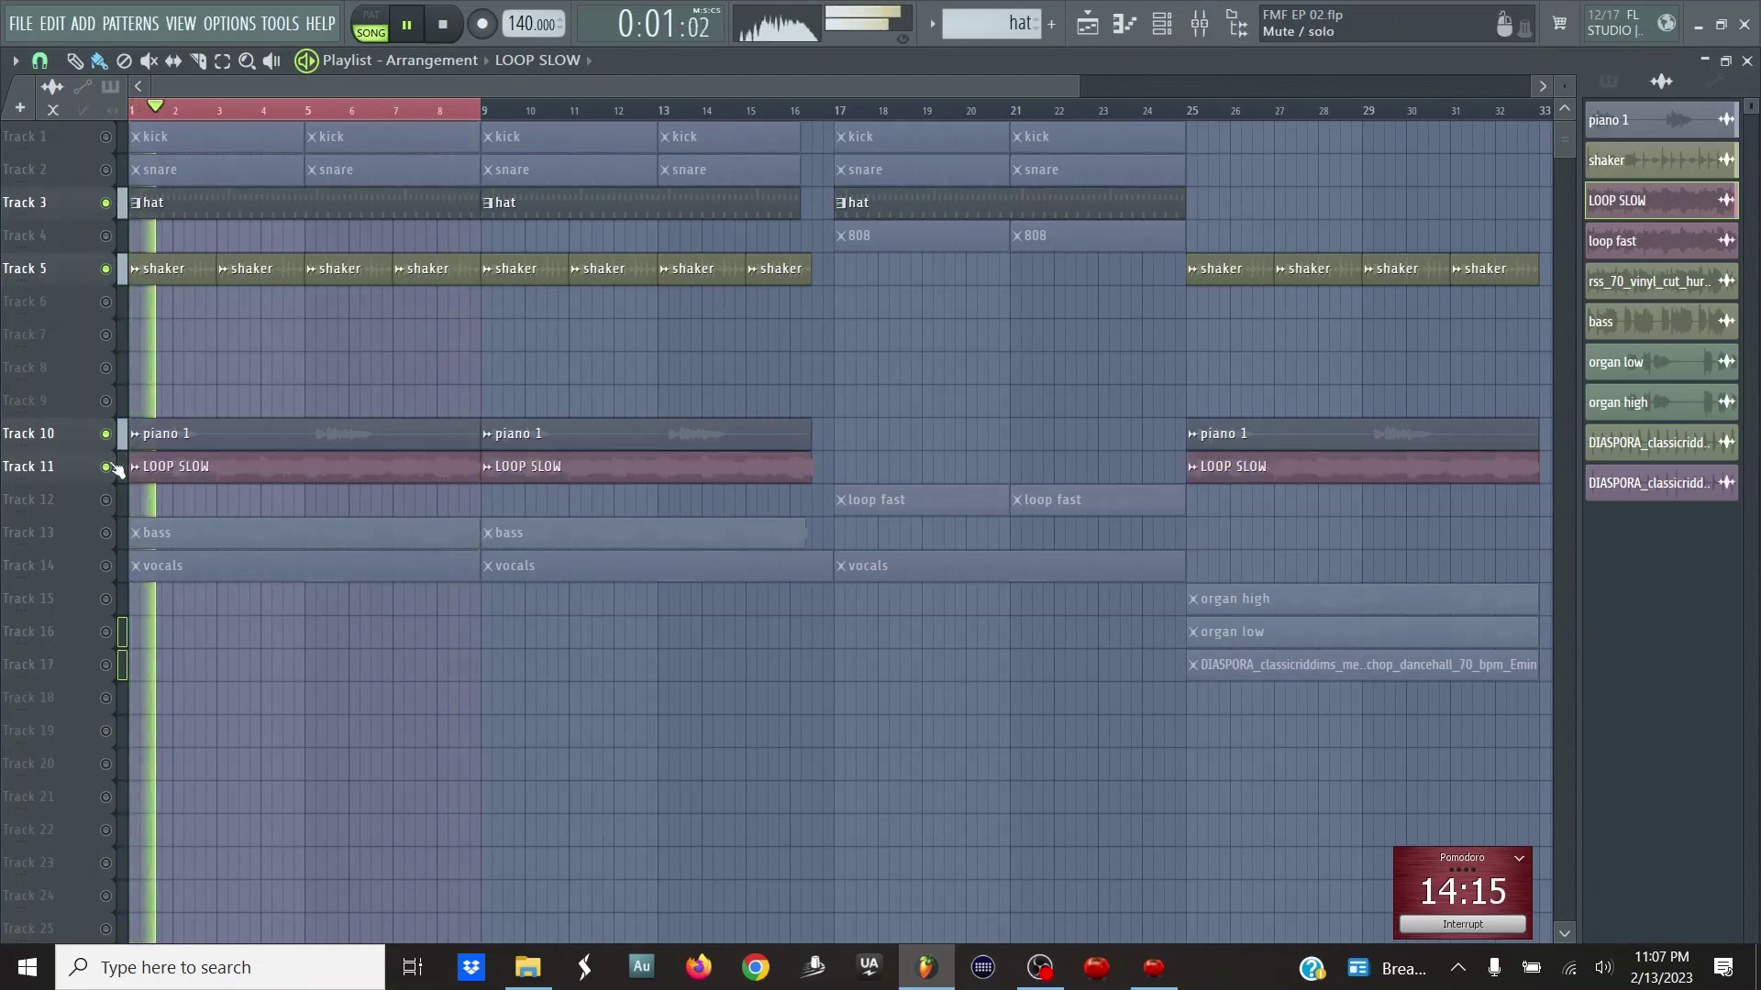
# - Review the Filter Freak plugin on the sample mixer insert and enable that insert's SSL Native Channel Strip
pyautogui.click(1197, 35)
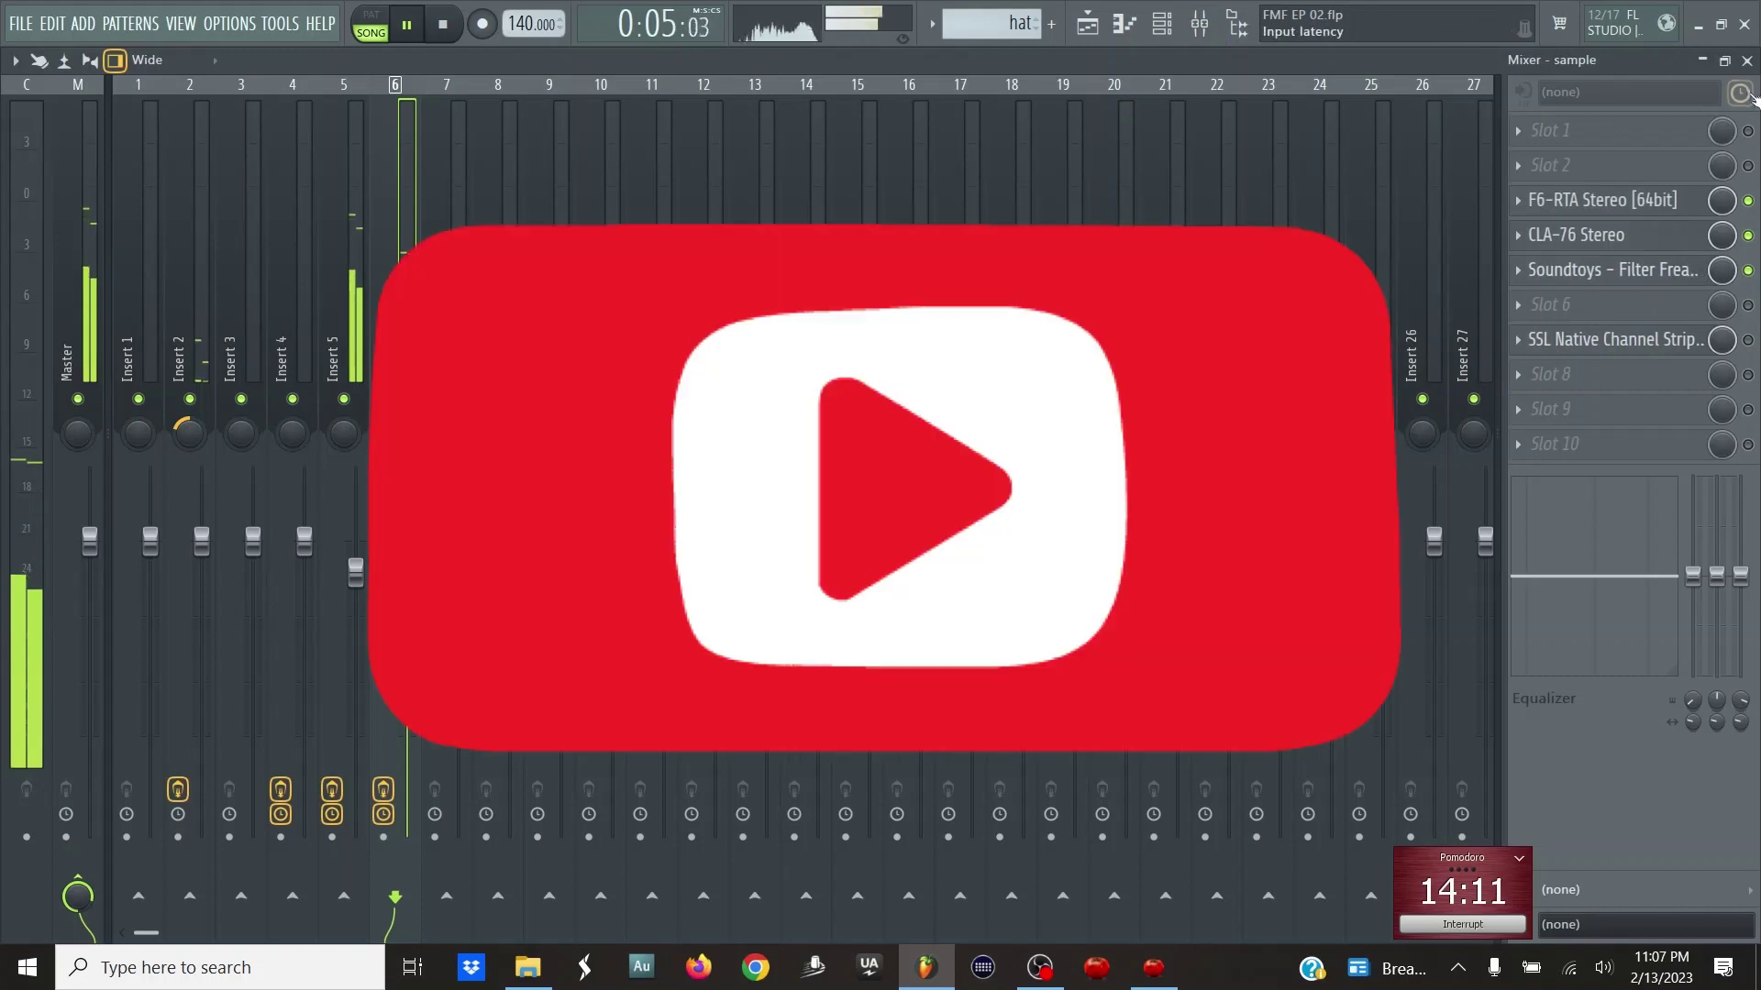
pyautogui.click(1623, 269)
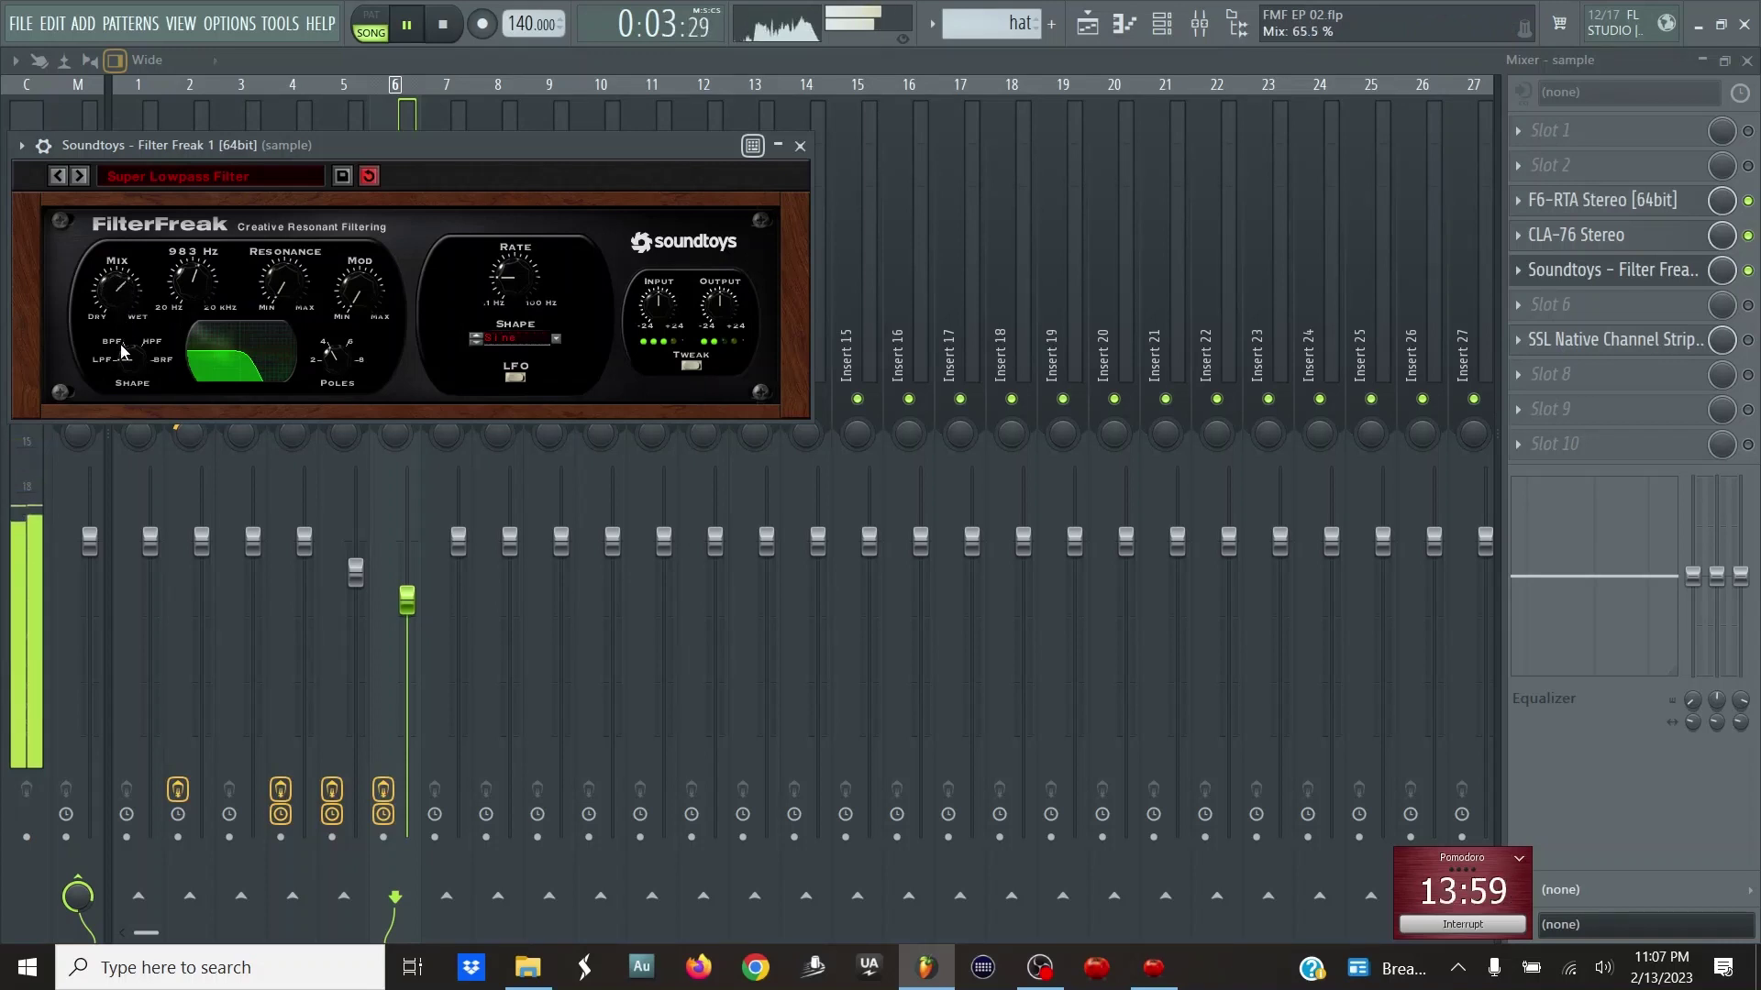
pyautogui.click(1748, 342)
pyautogui.click(1695, 281)
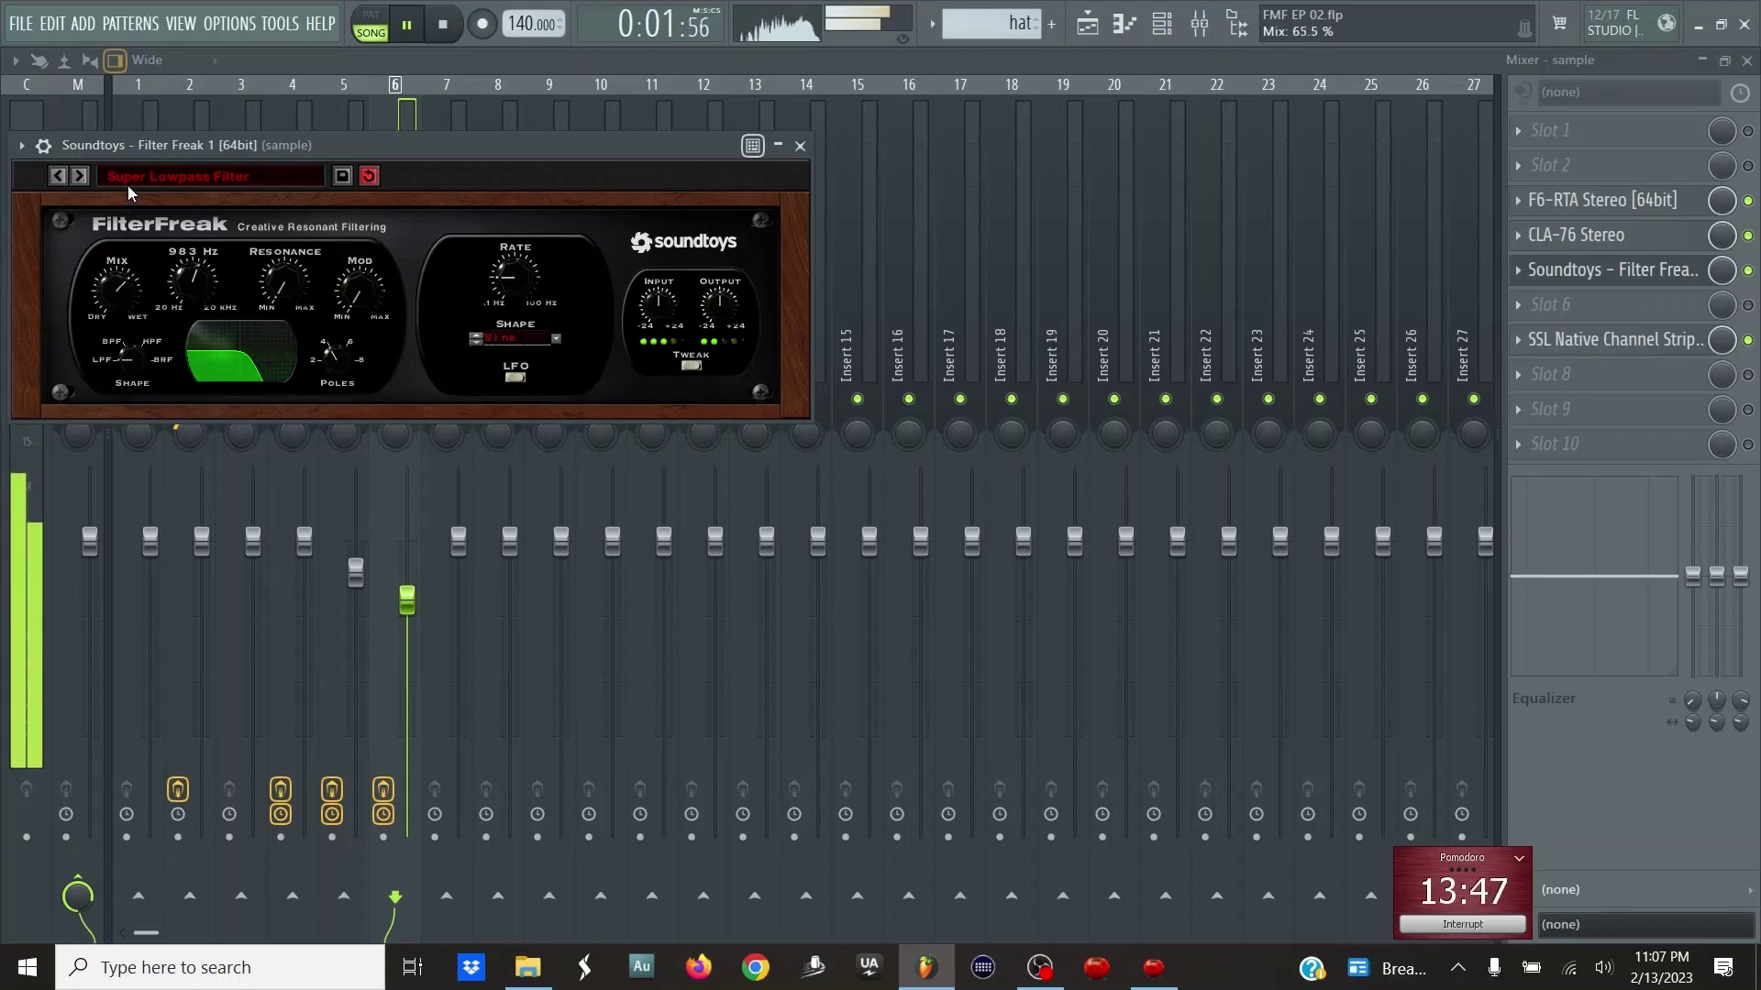
pyautogui.press('Escape')
pyautogui.press('Escape')
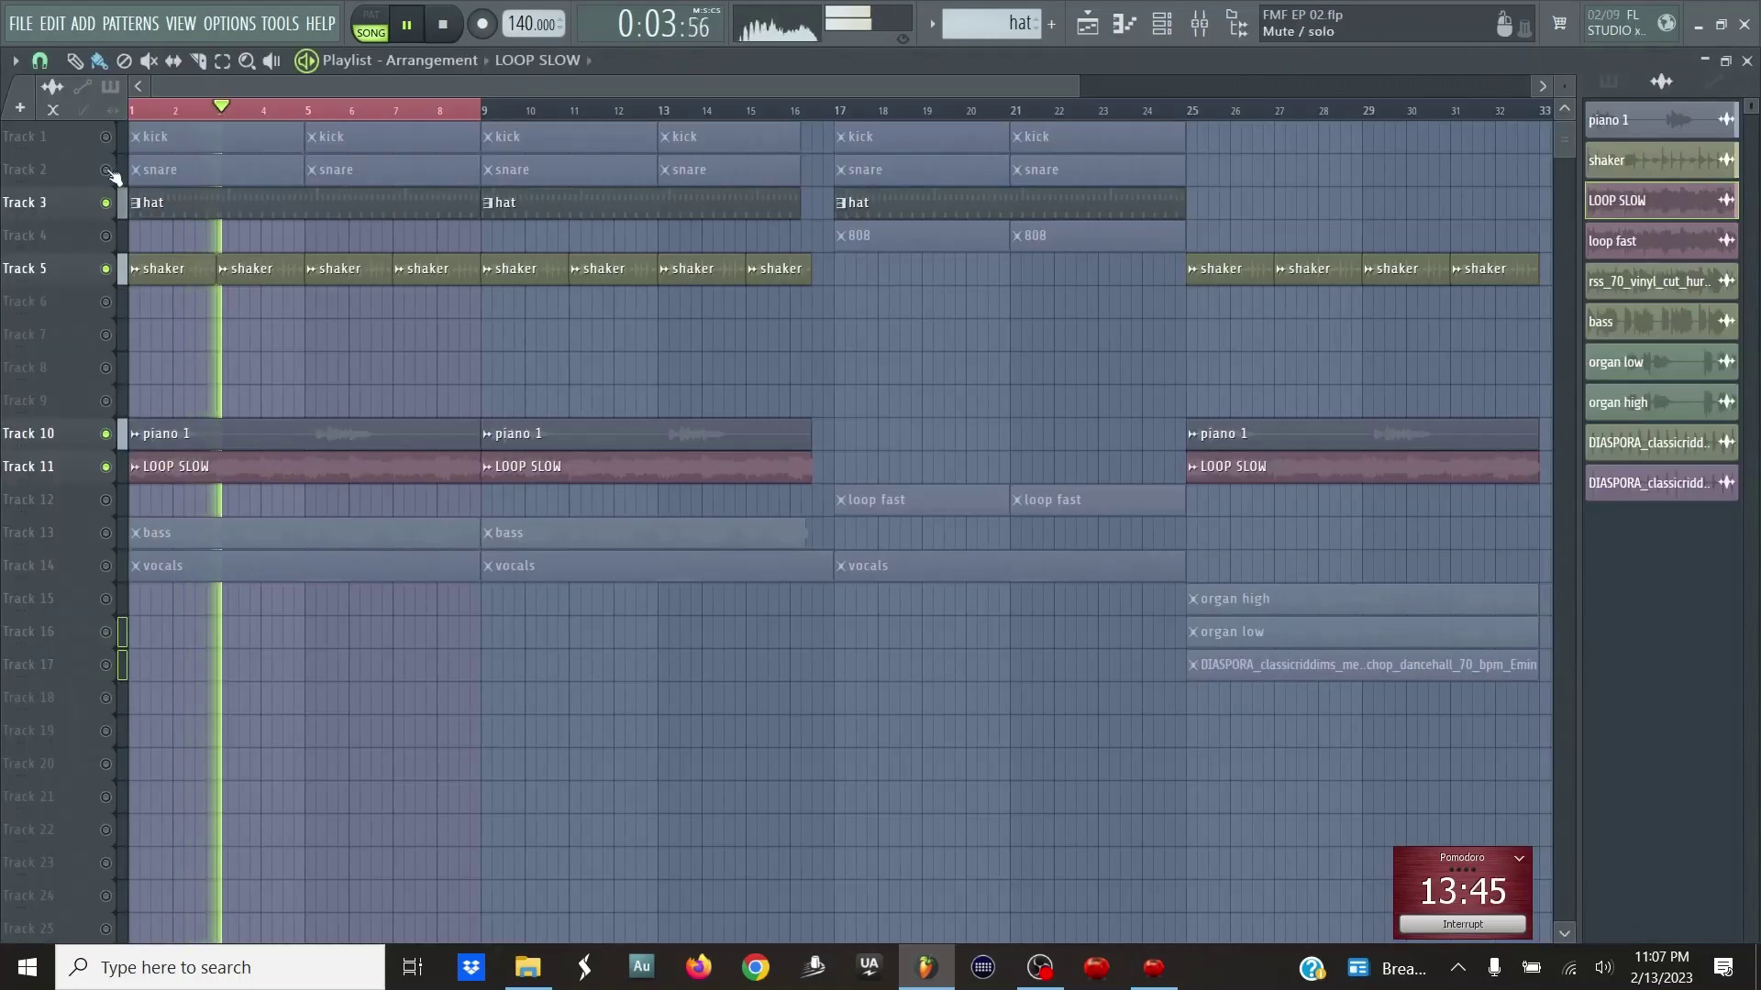
# - Unmute the snare, kick and bass tracks and clear the time selection over bars 1 to 9
pyautogui.click(108, 170)
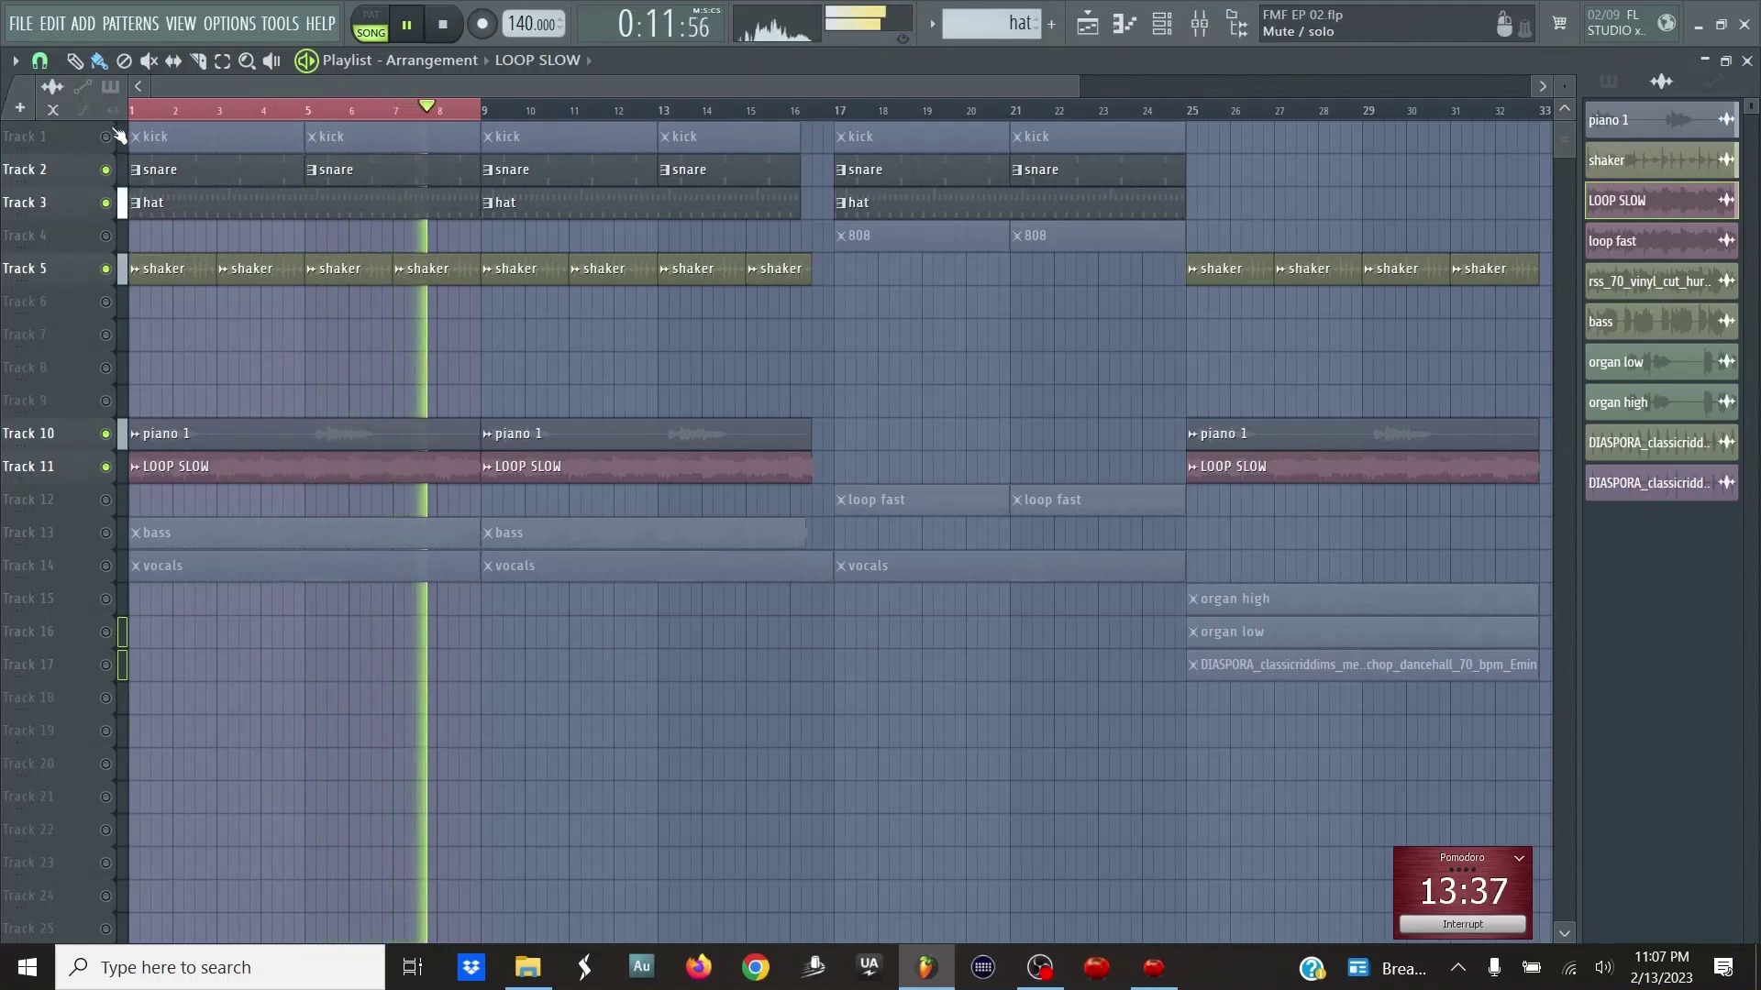
pyautogui.click(114, 134)
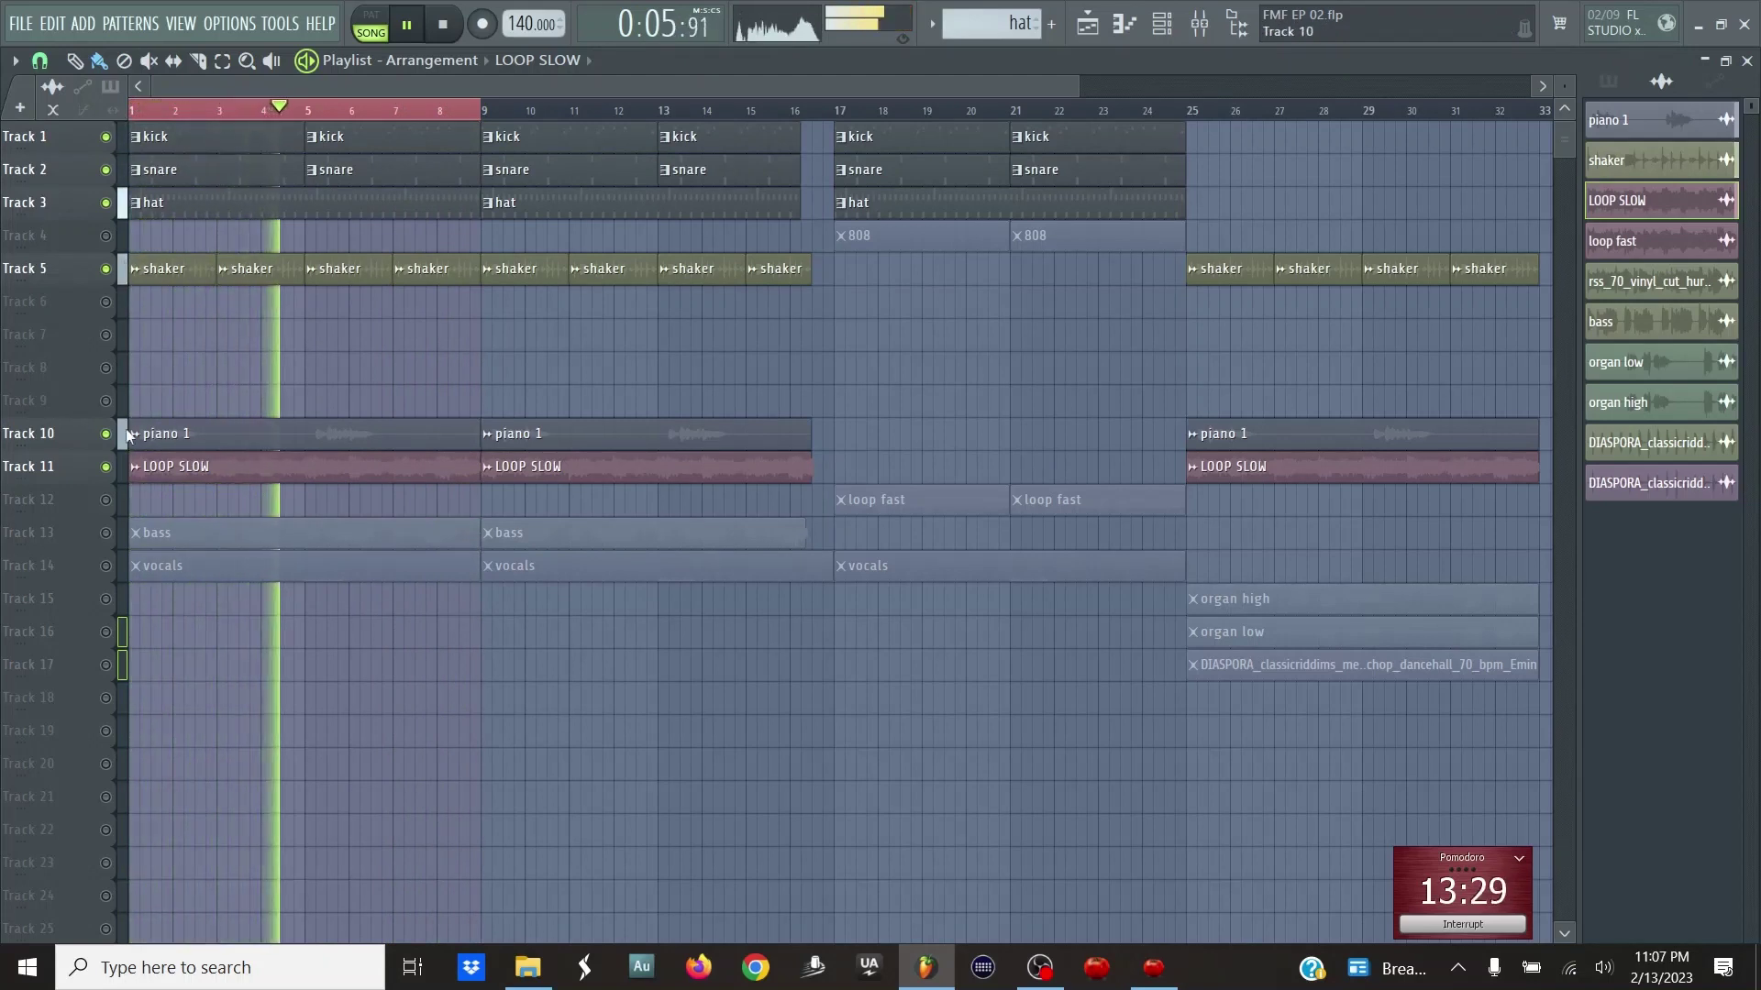
pyautogui.press('ctrl')
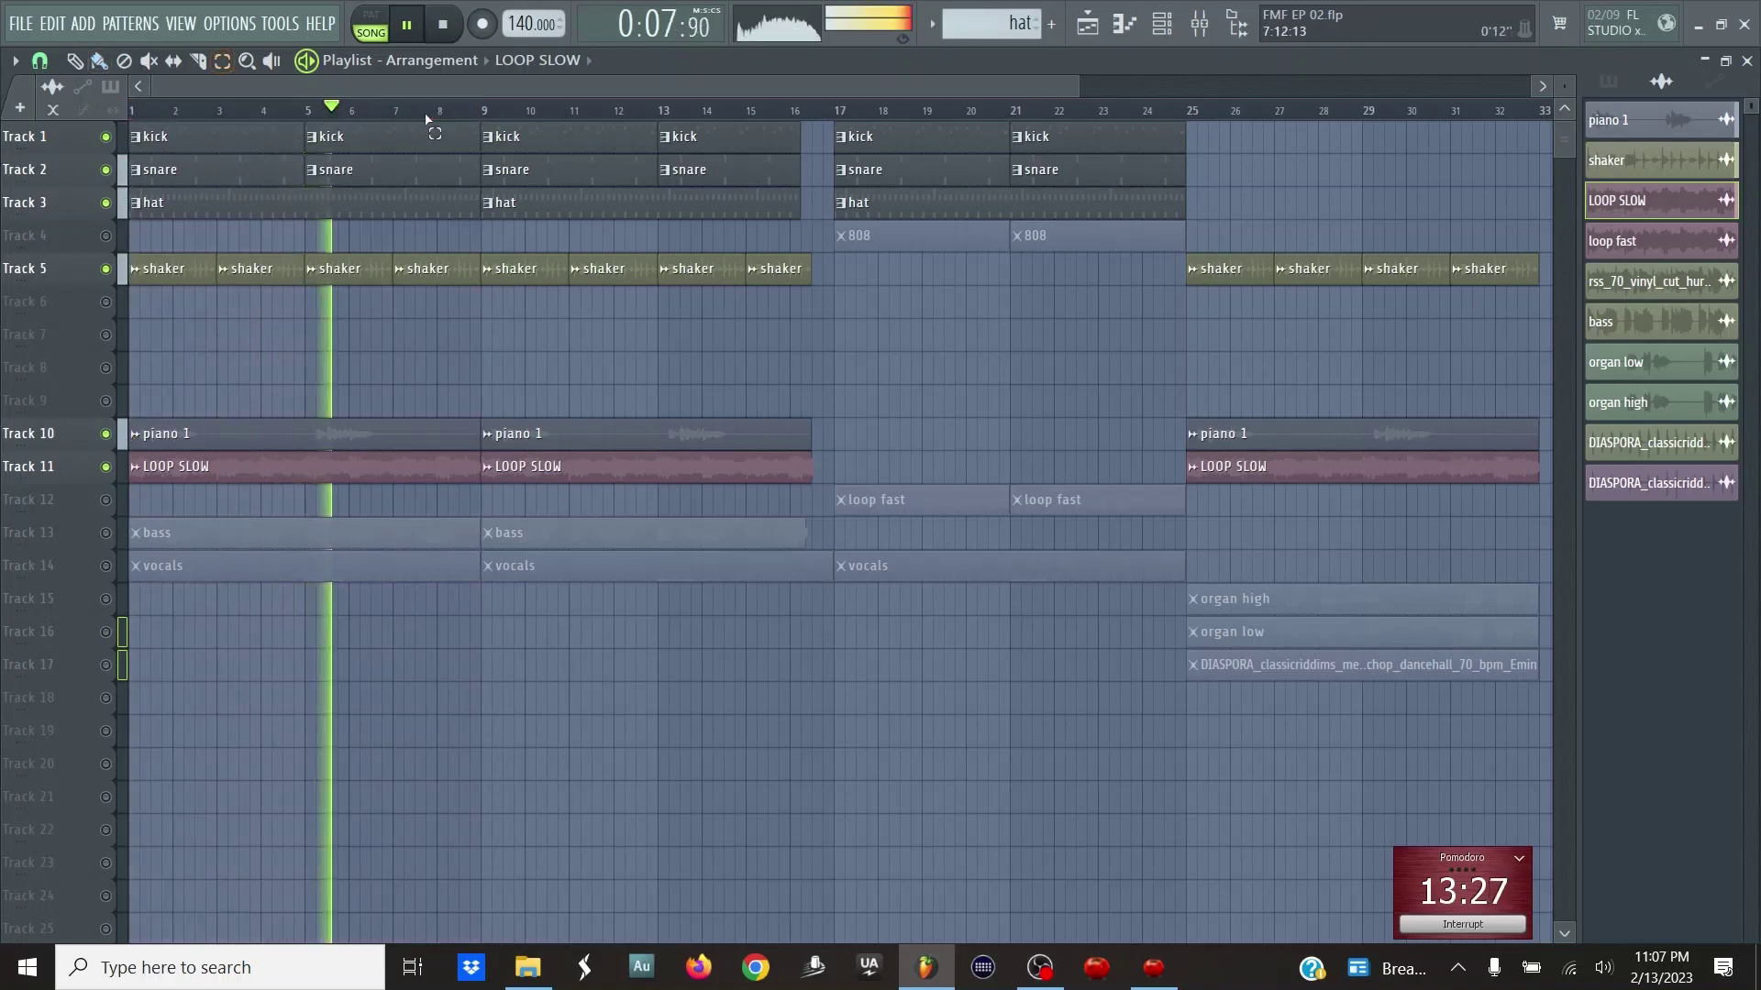
pyautogui.click(106, 534)
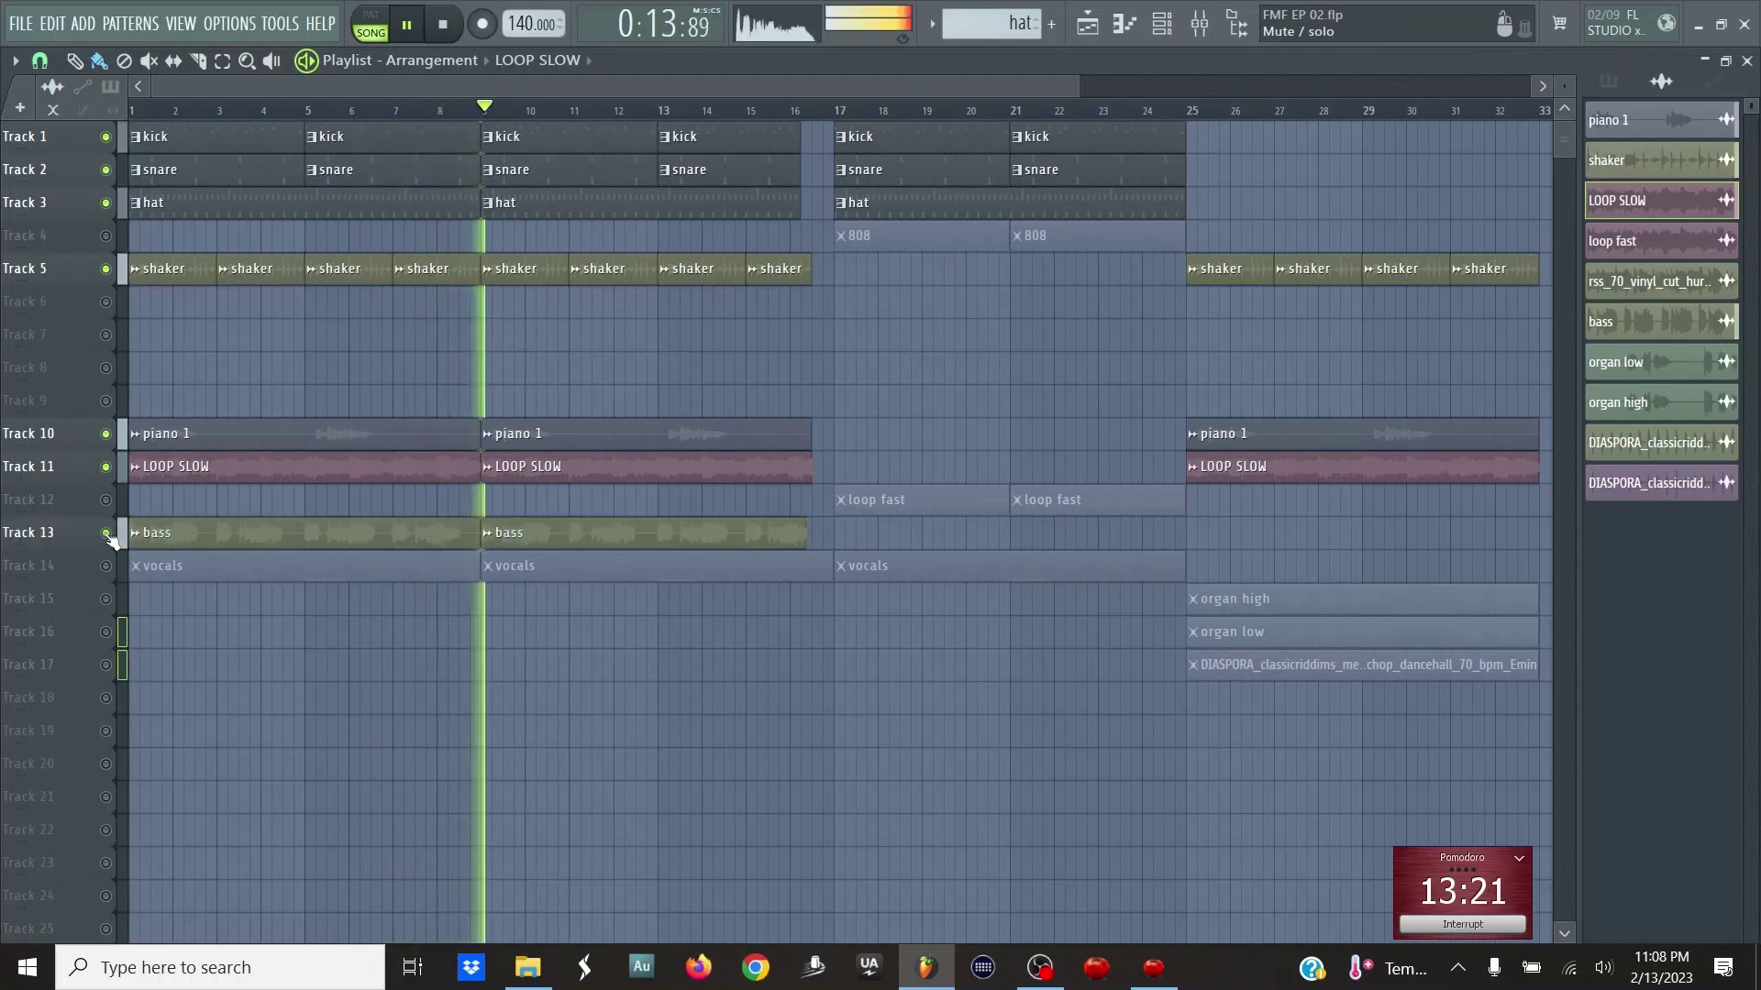
# - Route the bass clip to mixer Insert 7 and raise that insert's volume to 107%
pyautogui.doubleClick(571, 536)
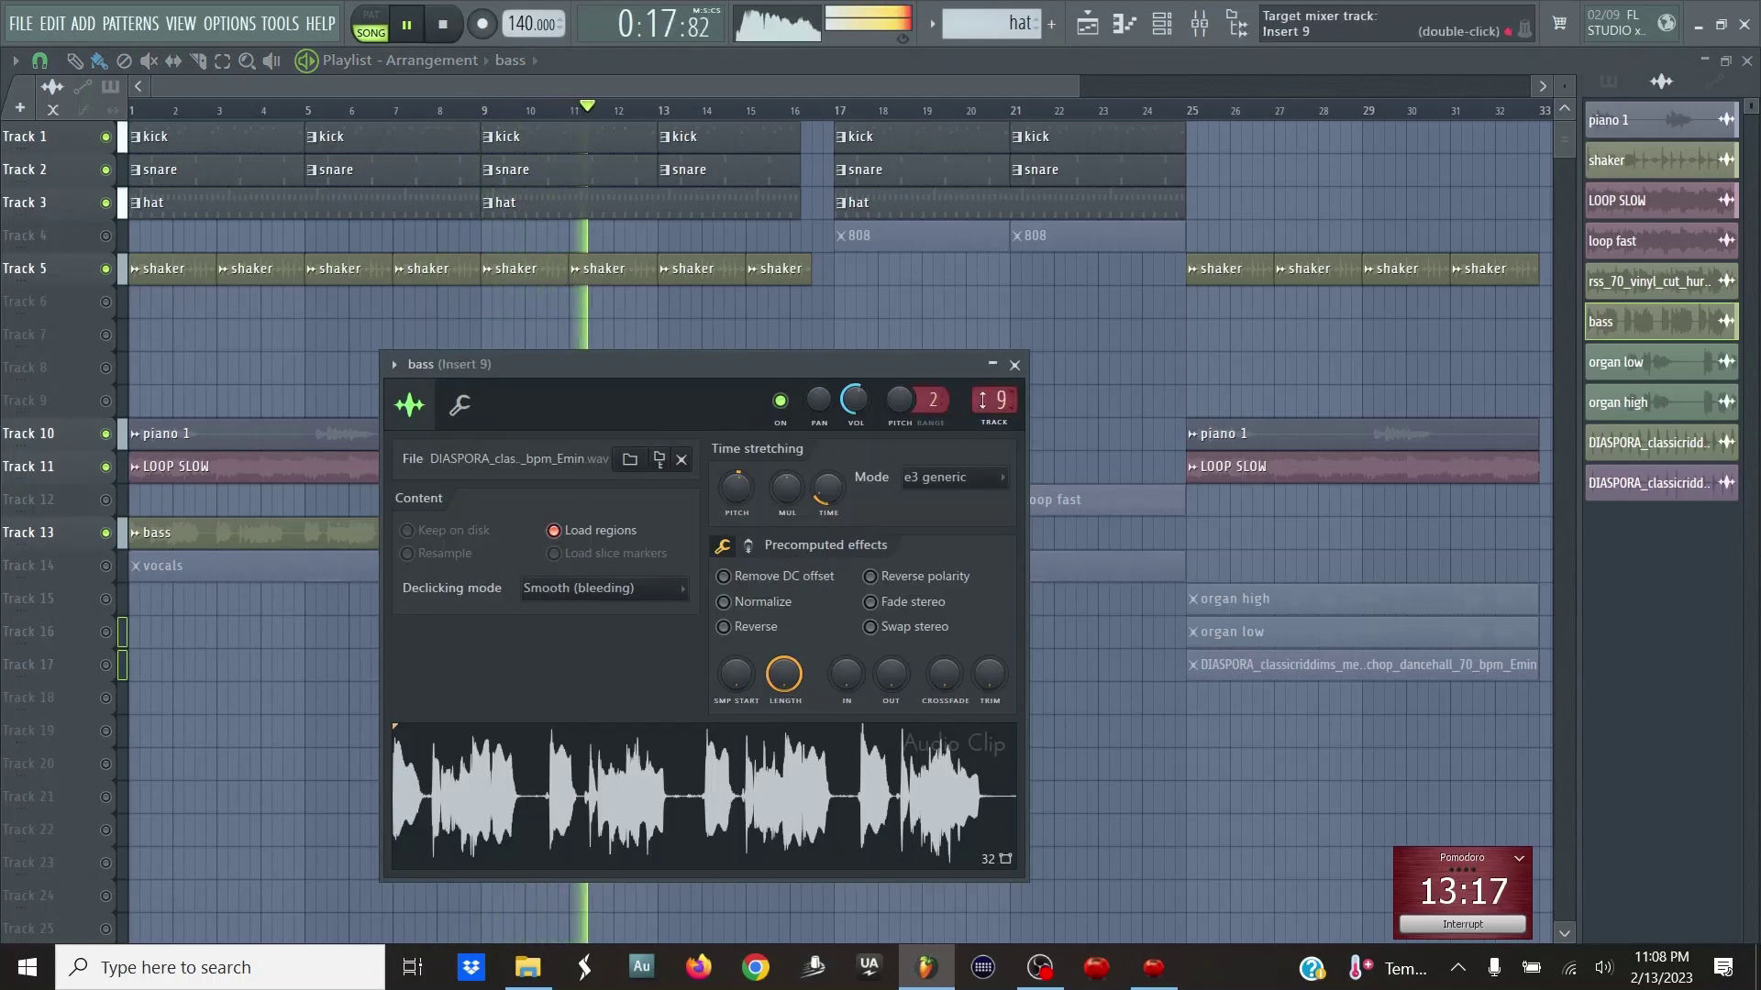
pyautogui.click(1199, 27)
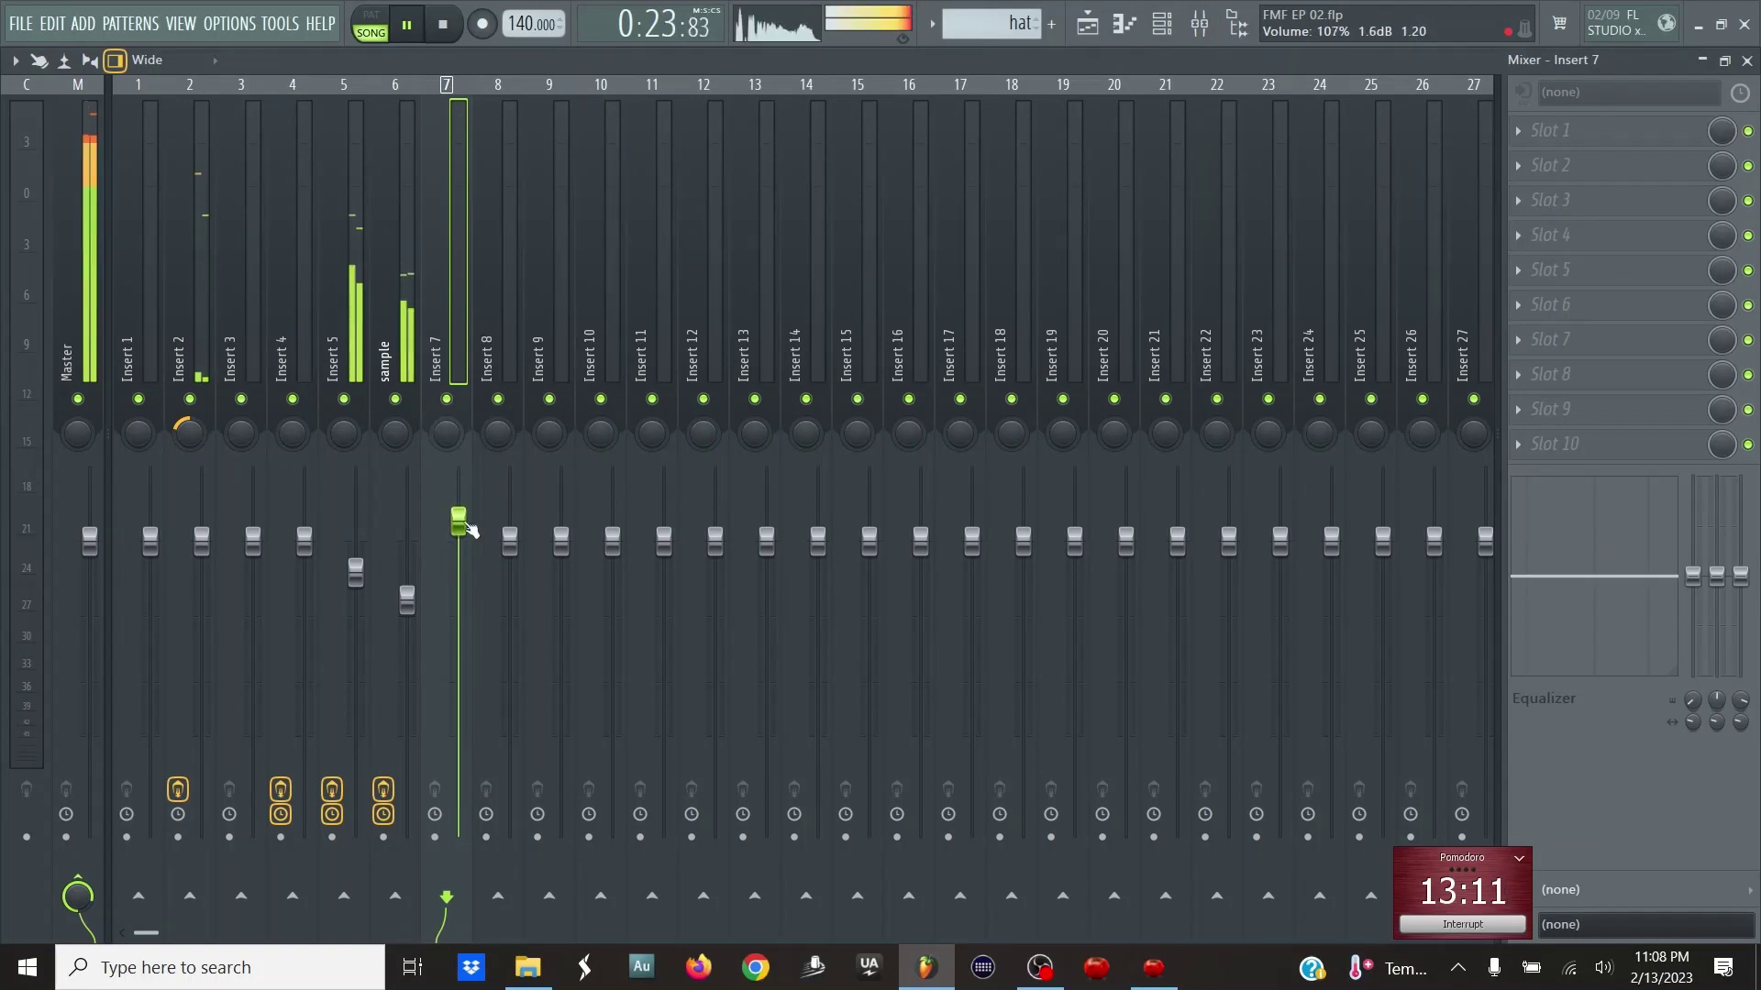
pyautogui.click(1580, 237)
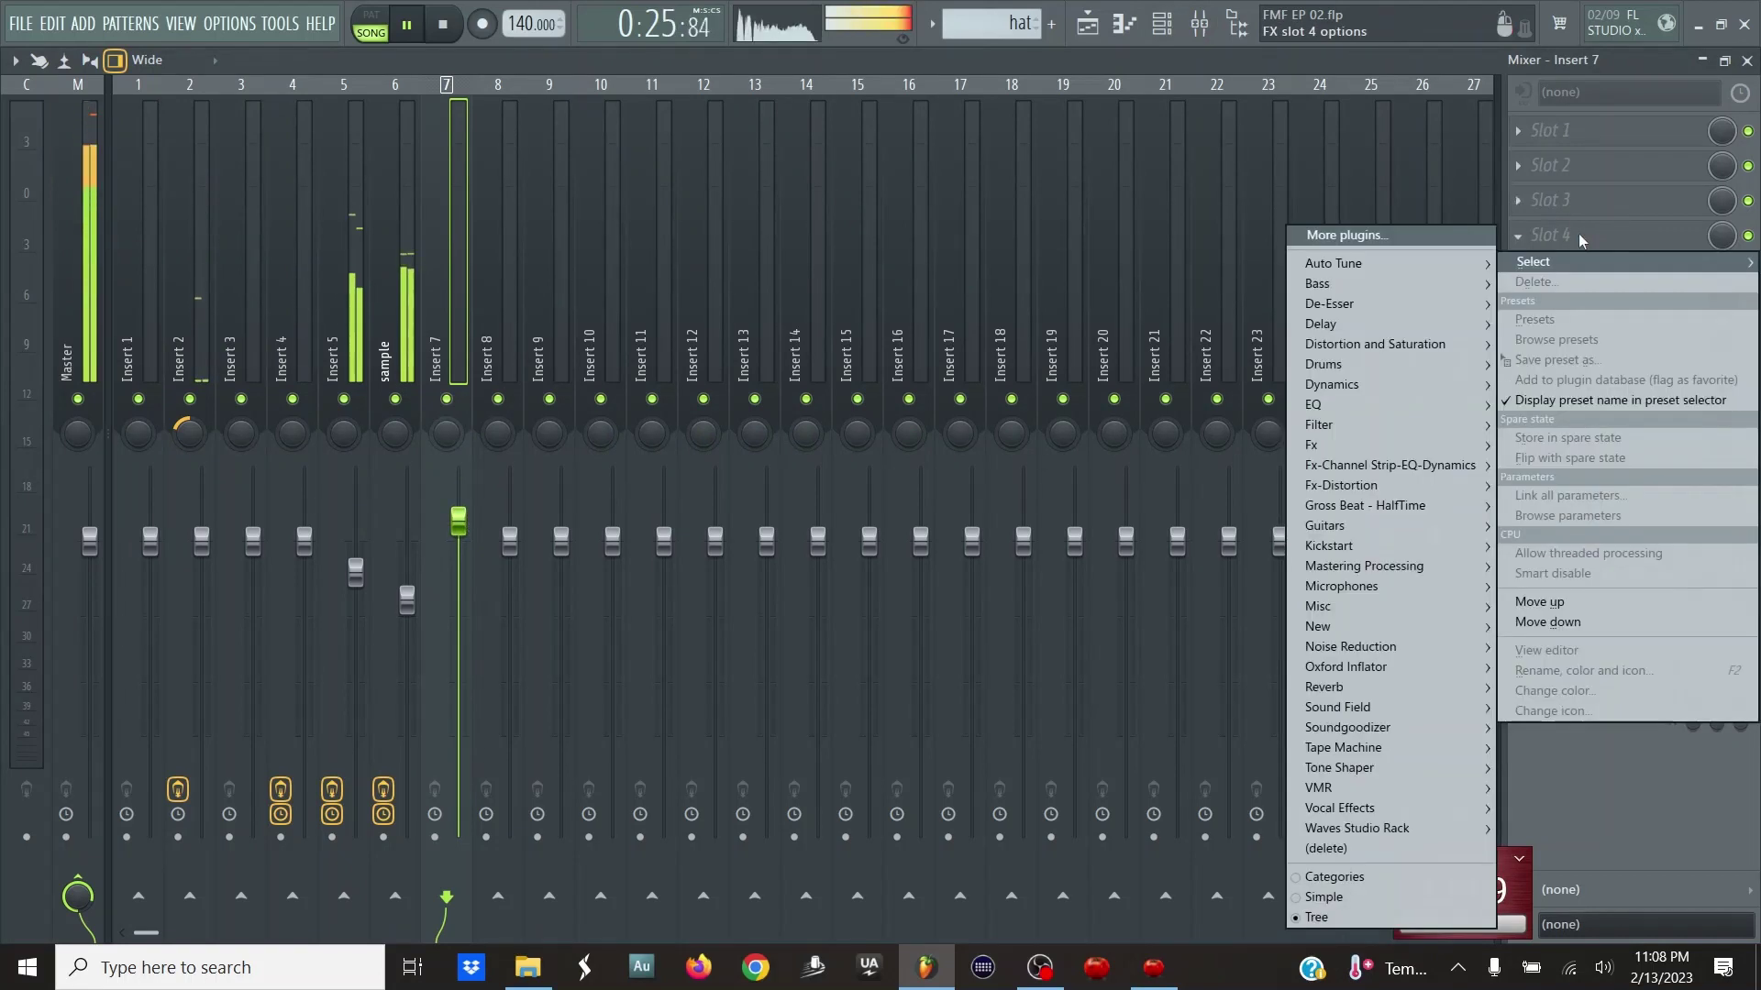
pyautogui.click(1274, 80)
pyautogui.press('Escape')
pyautogui.press('Escape')
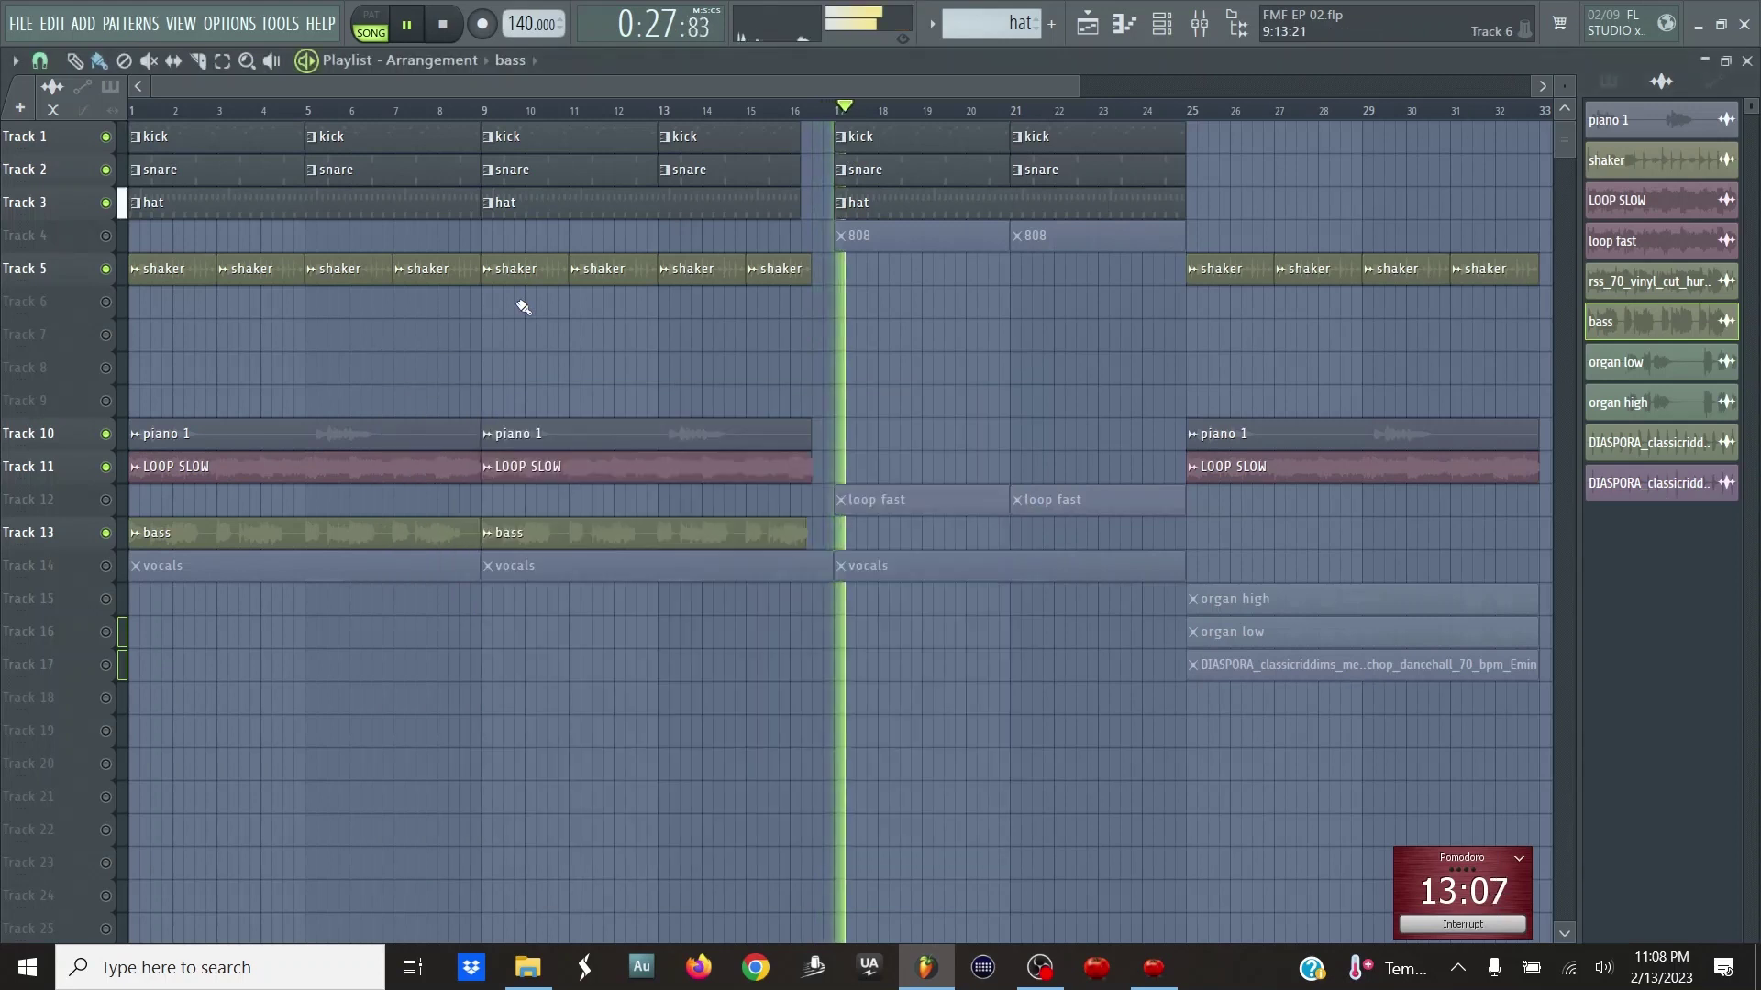
# - Unmute the loop fast track, audition it soloed, and turn all playlist tracks back on
pyautogui.click(106, 501)
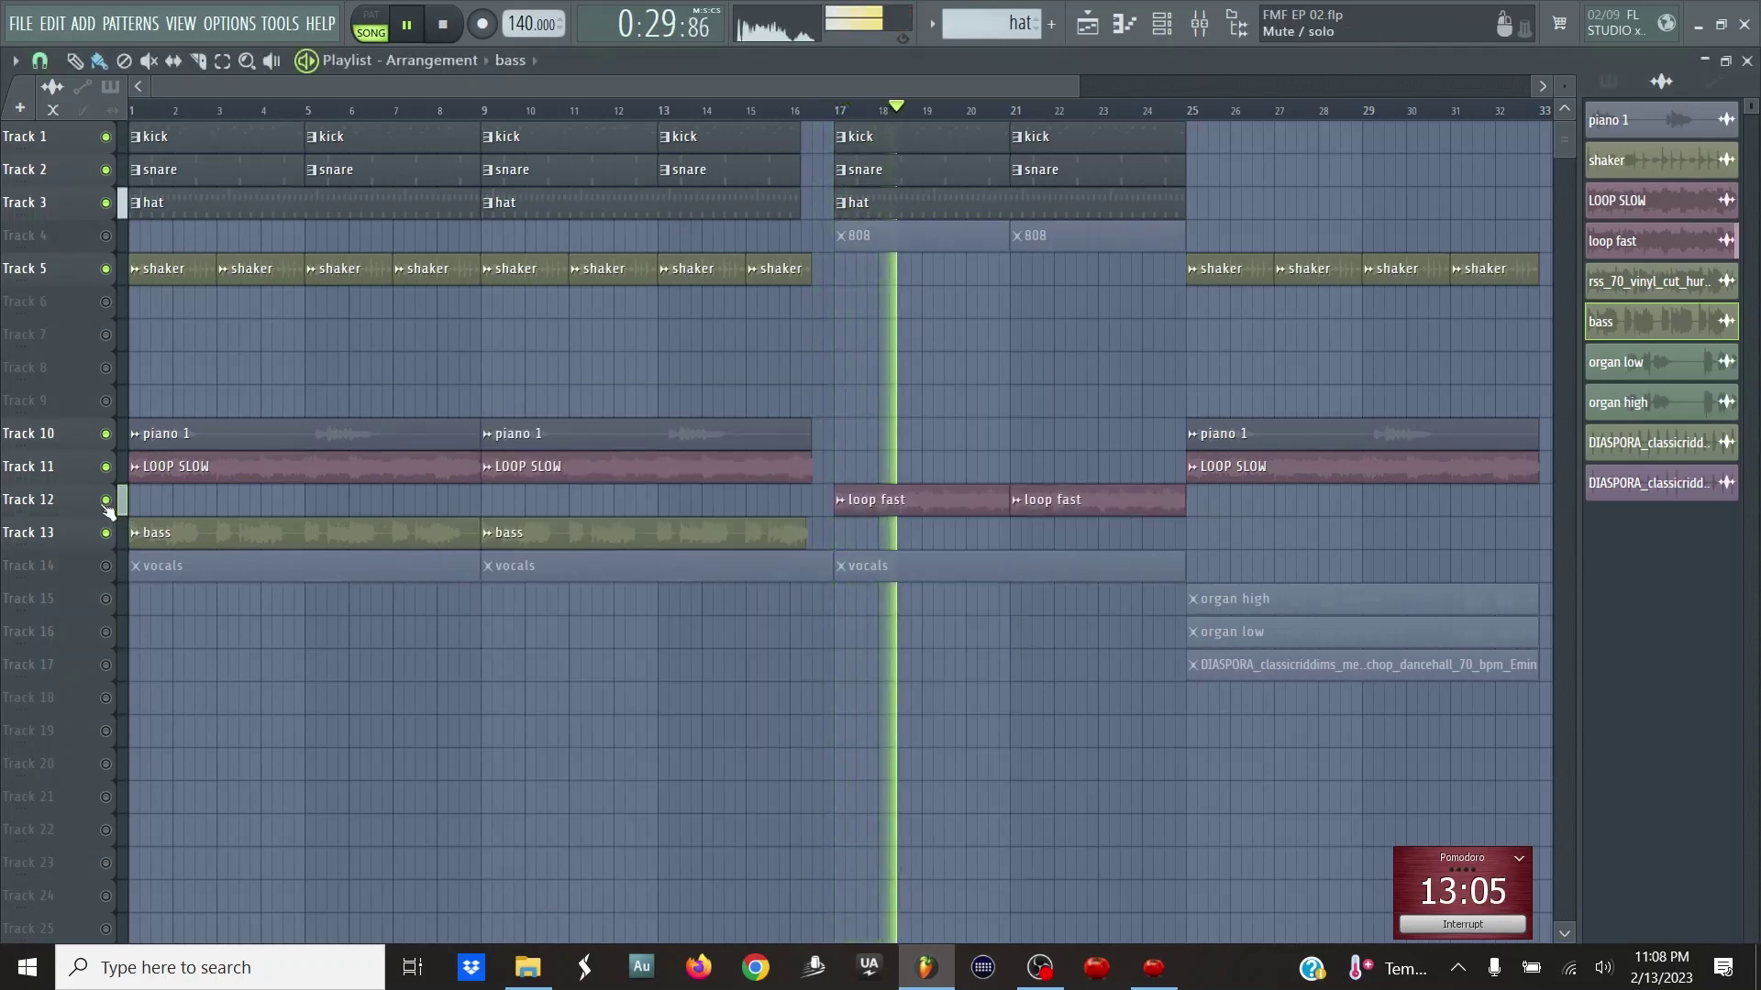
pyautogui.rightClick(106, 500)
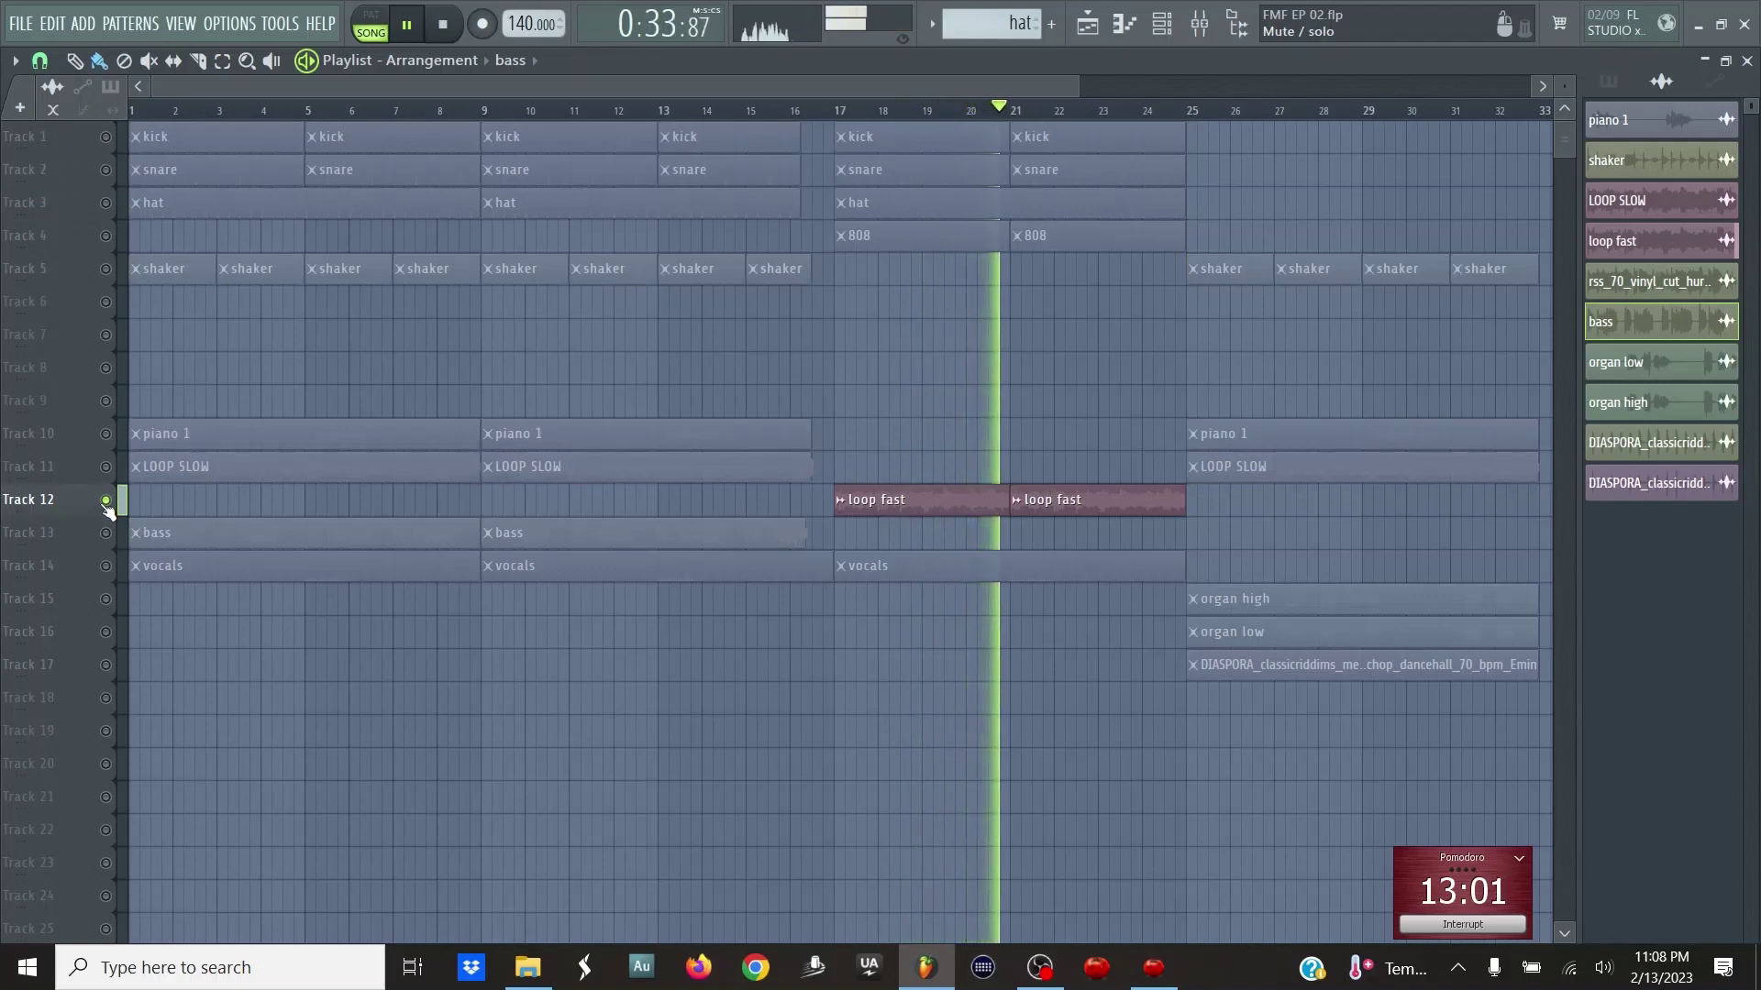
pyautogui.rightClick(106, 501)
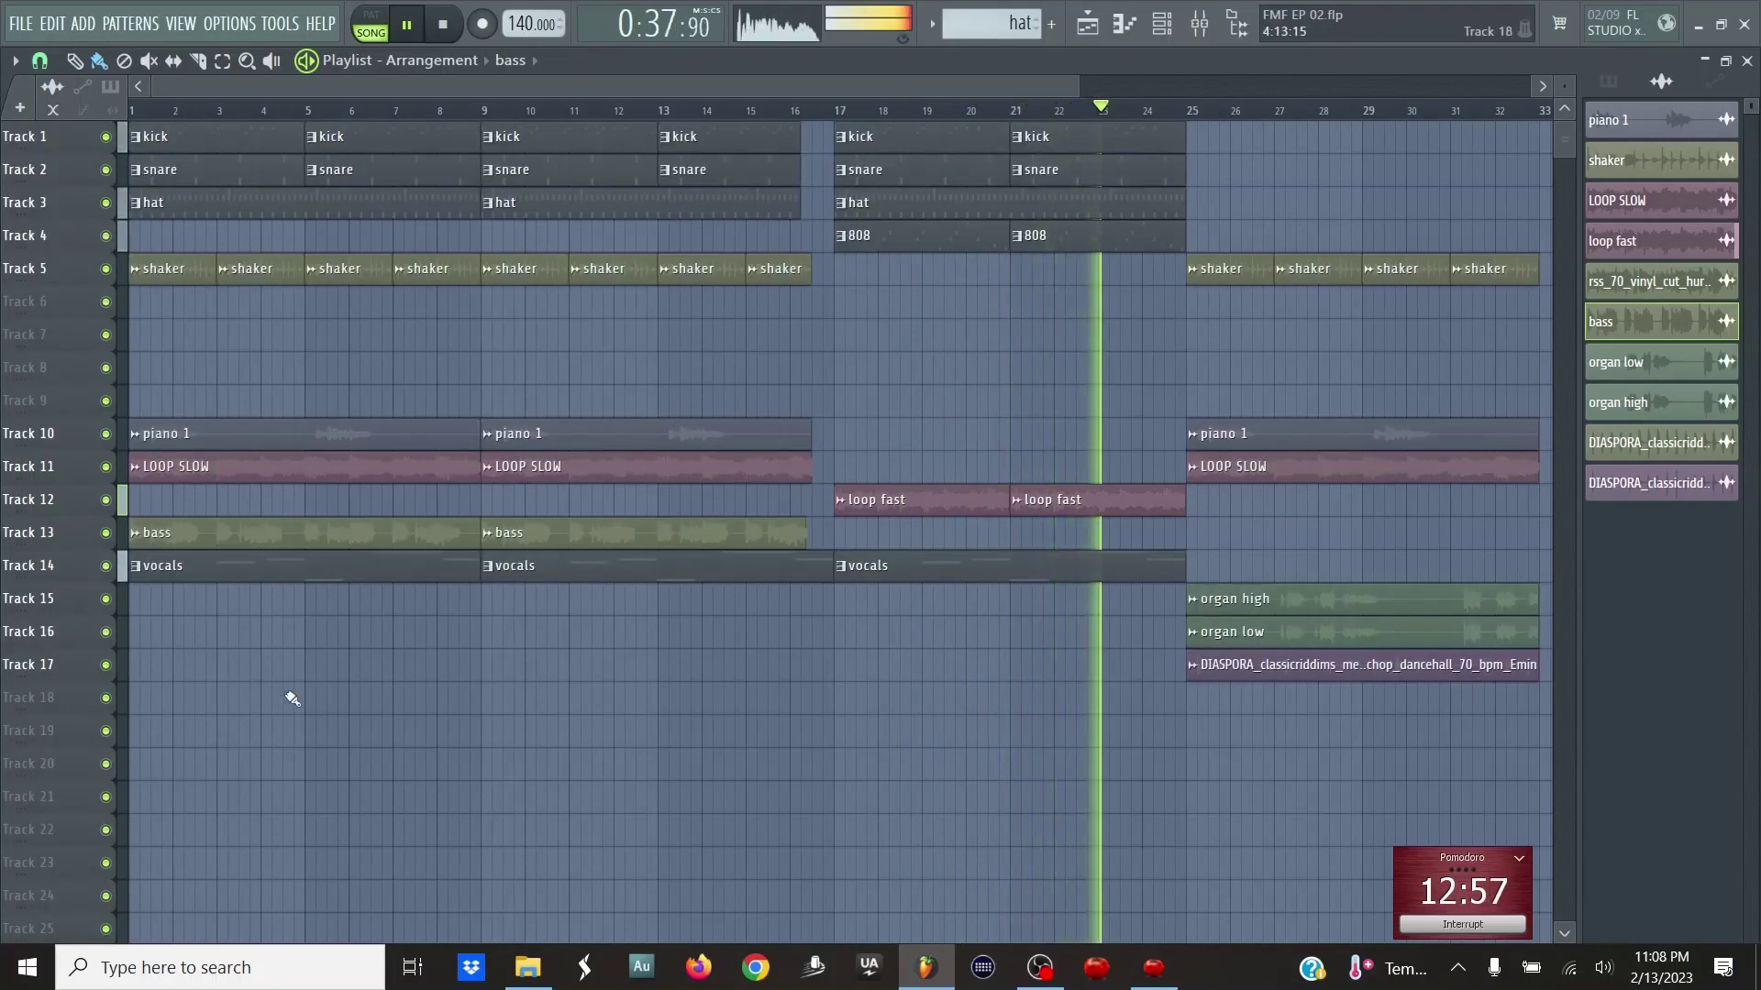
# - Play the arrangement from bar 17 with the vocals track muted, and turn the vocals back on
pyautogui.click(105, 566)
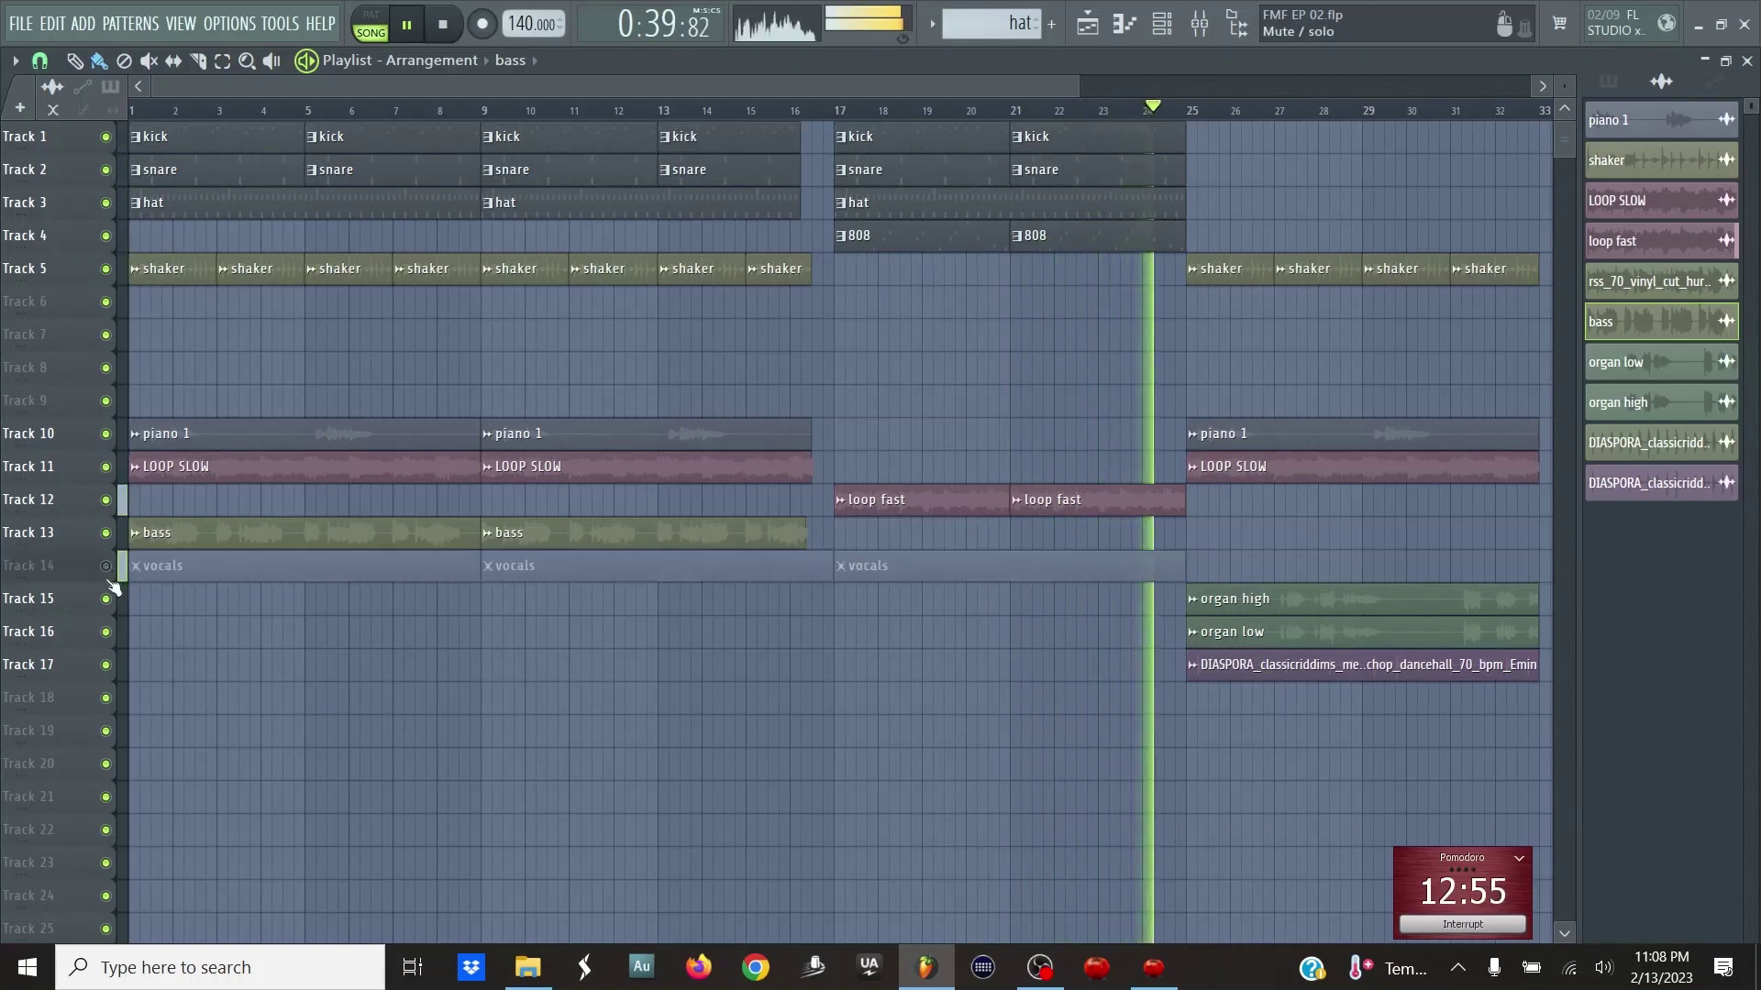
pyautogui.click(842, 111)
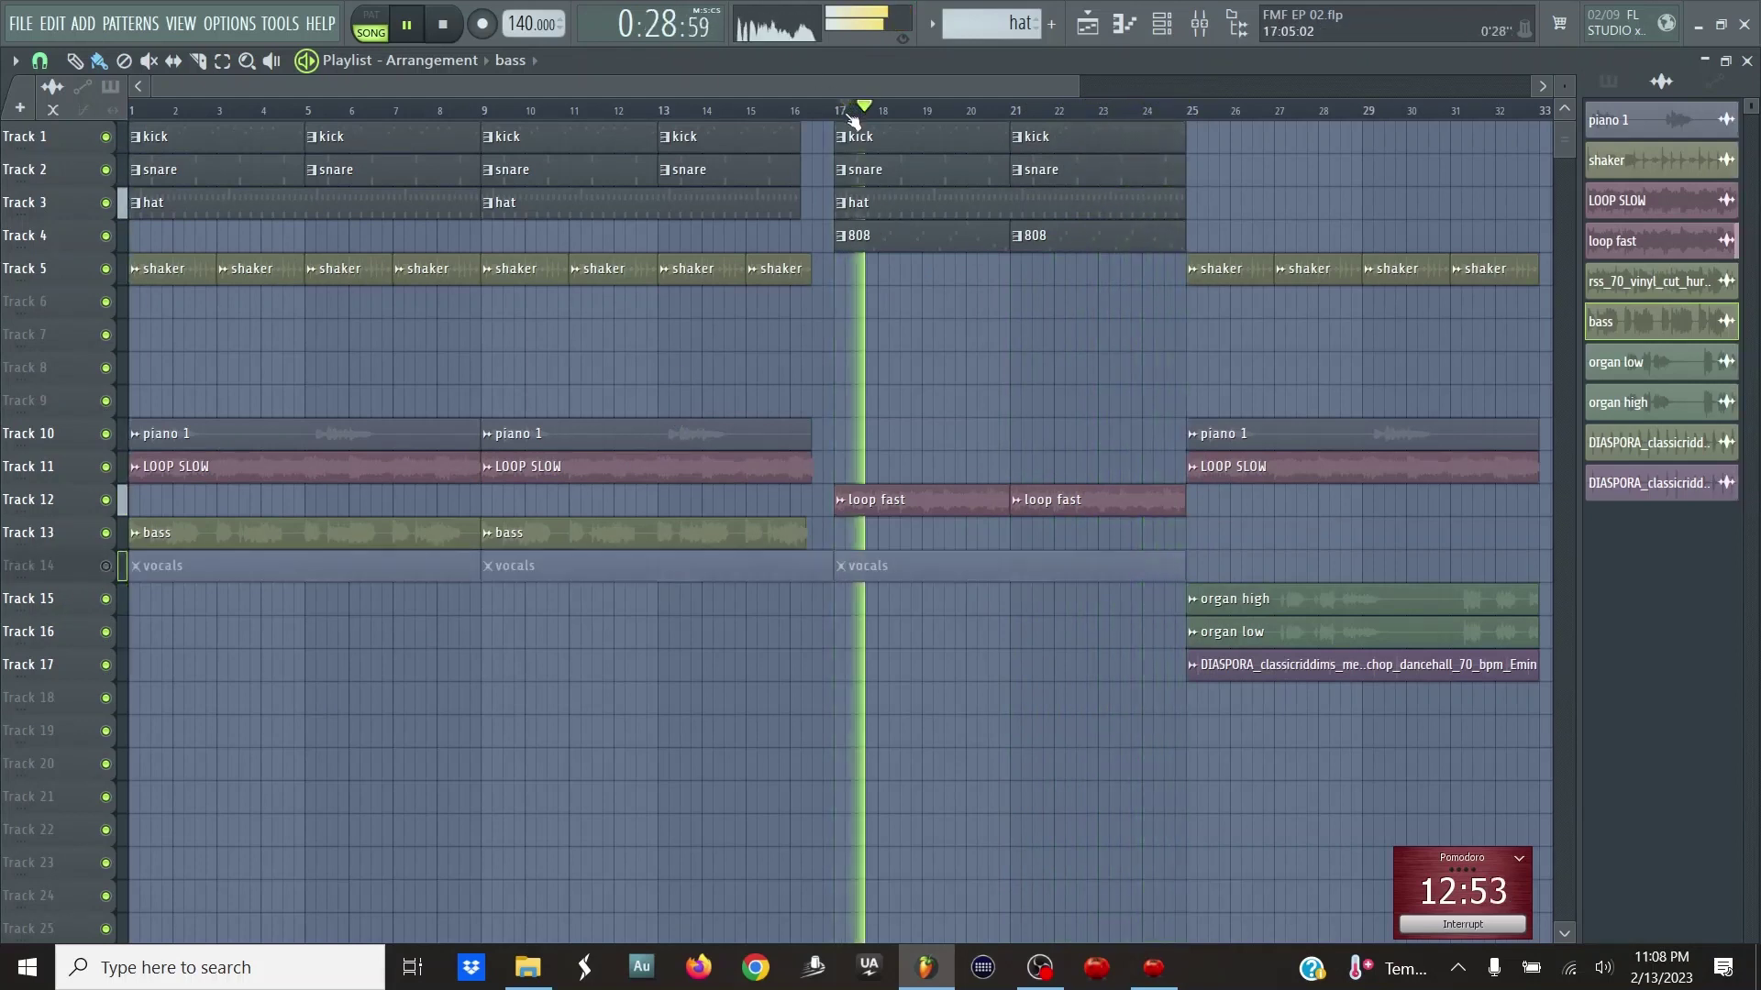
pyautogui.press('space')
pyautogui.press('space')
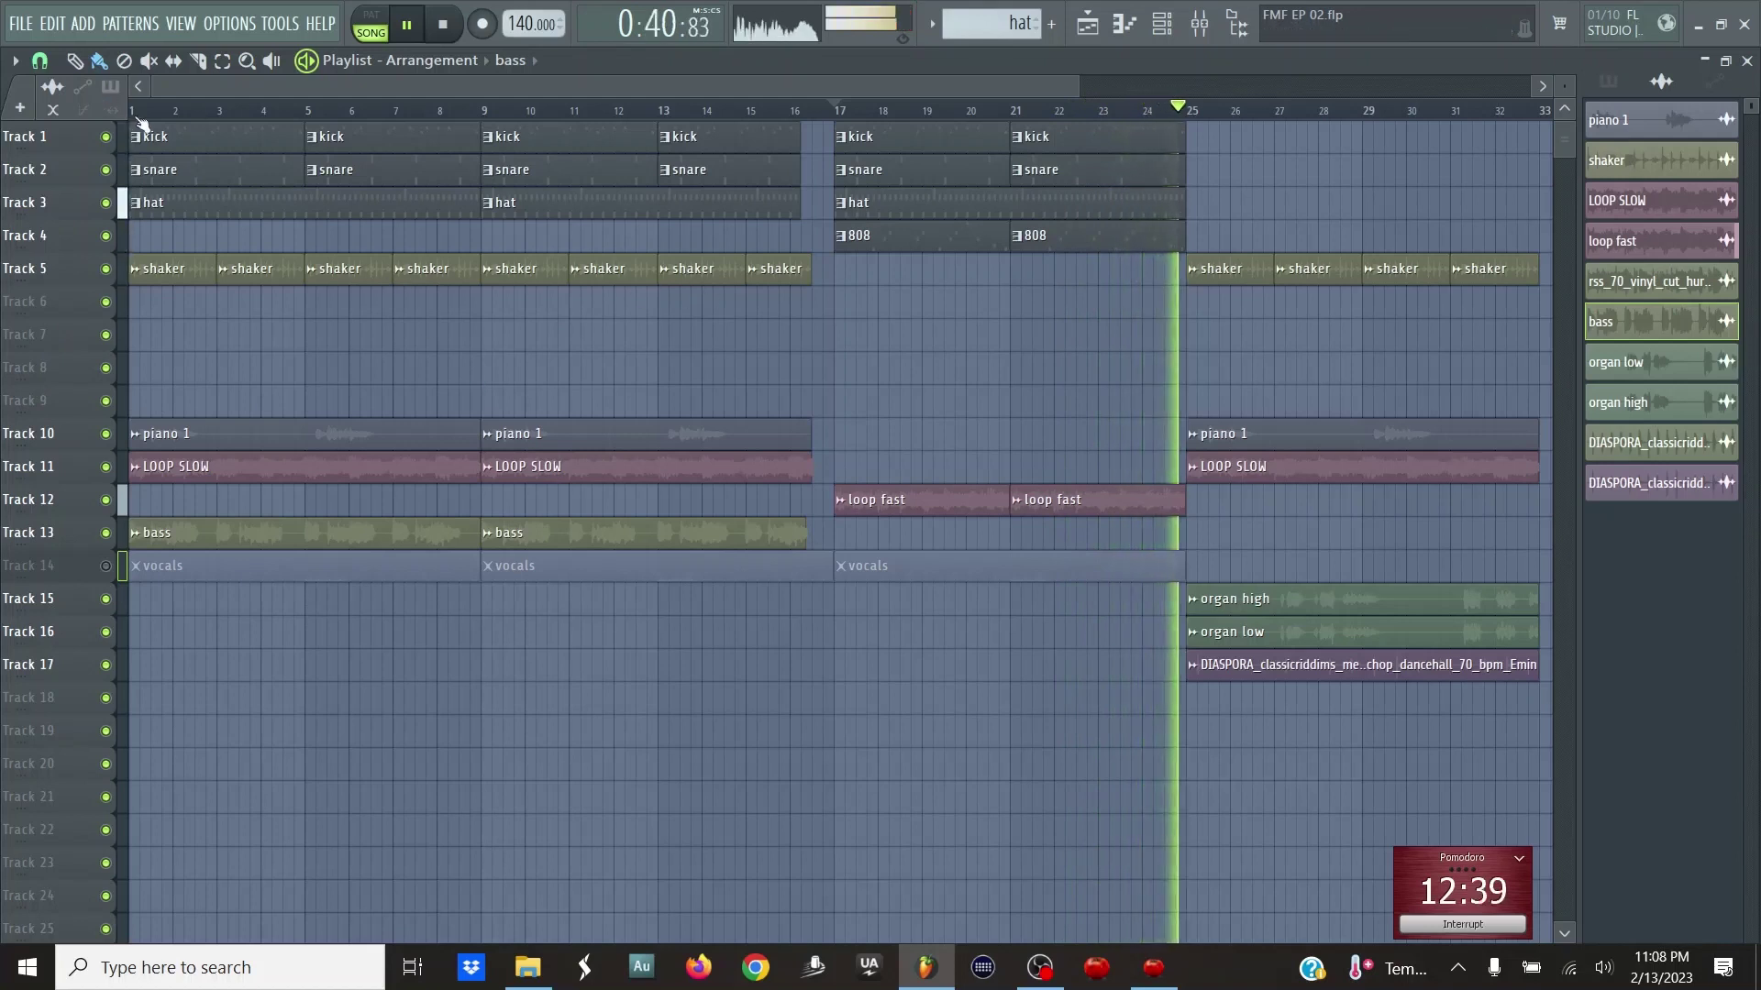
pyautogui.press('space')
pyautogui.click(106, 567)
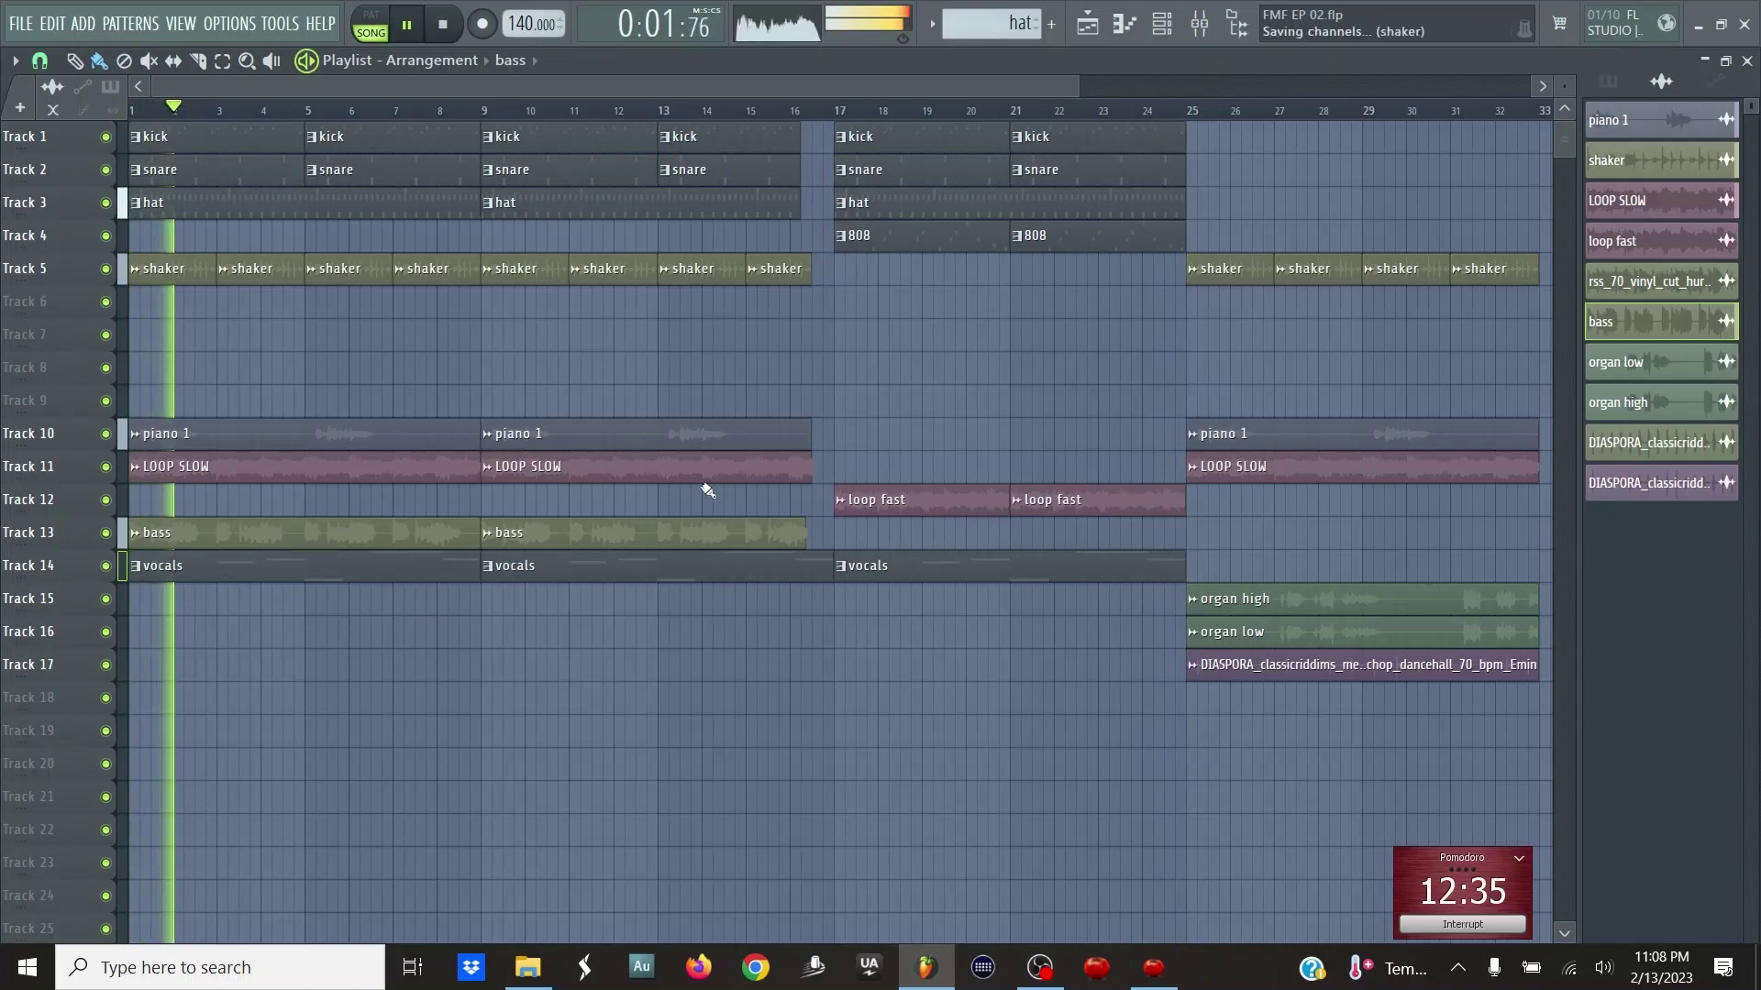
# - Set the low-pass filter to 3.58 kHz in the SSL Native Channel Strip on mixer Insert 4
pyautogui.press('F9')
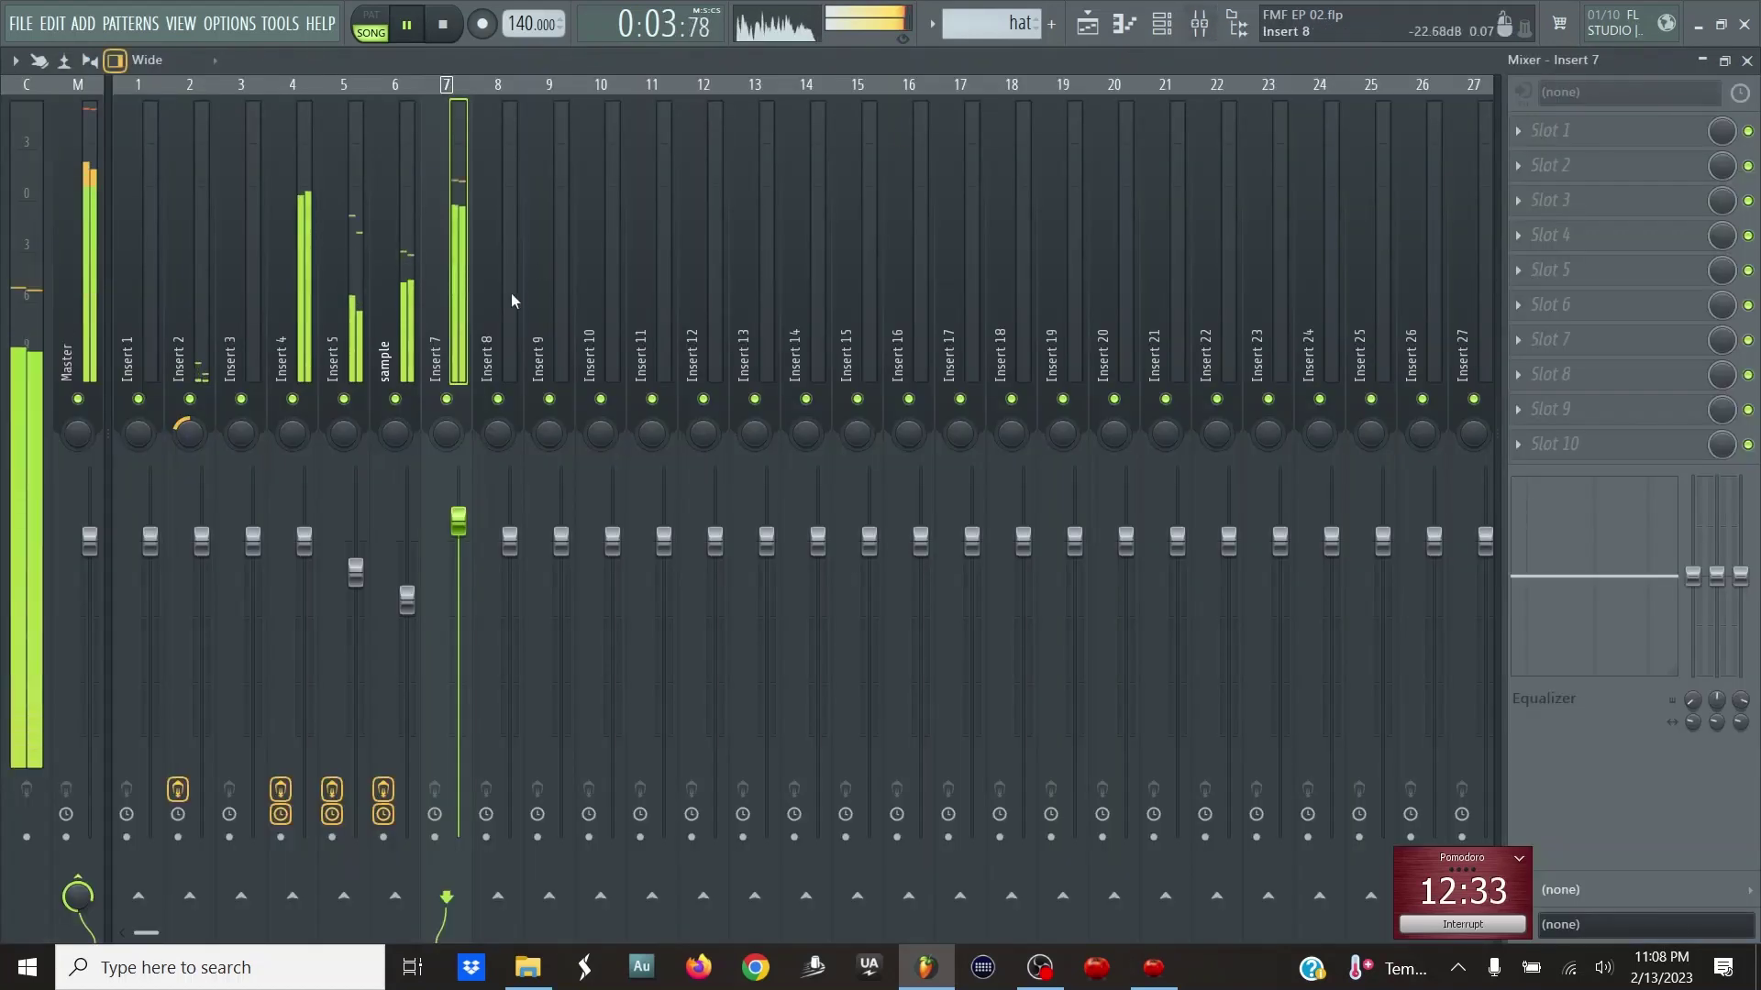
pyautogui.click(348, 353)
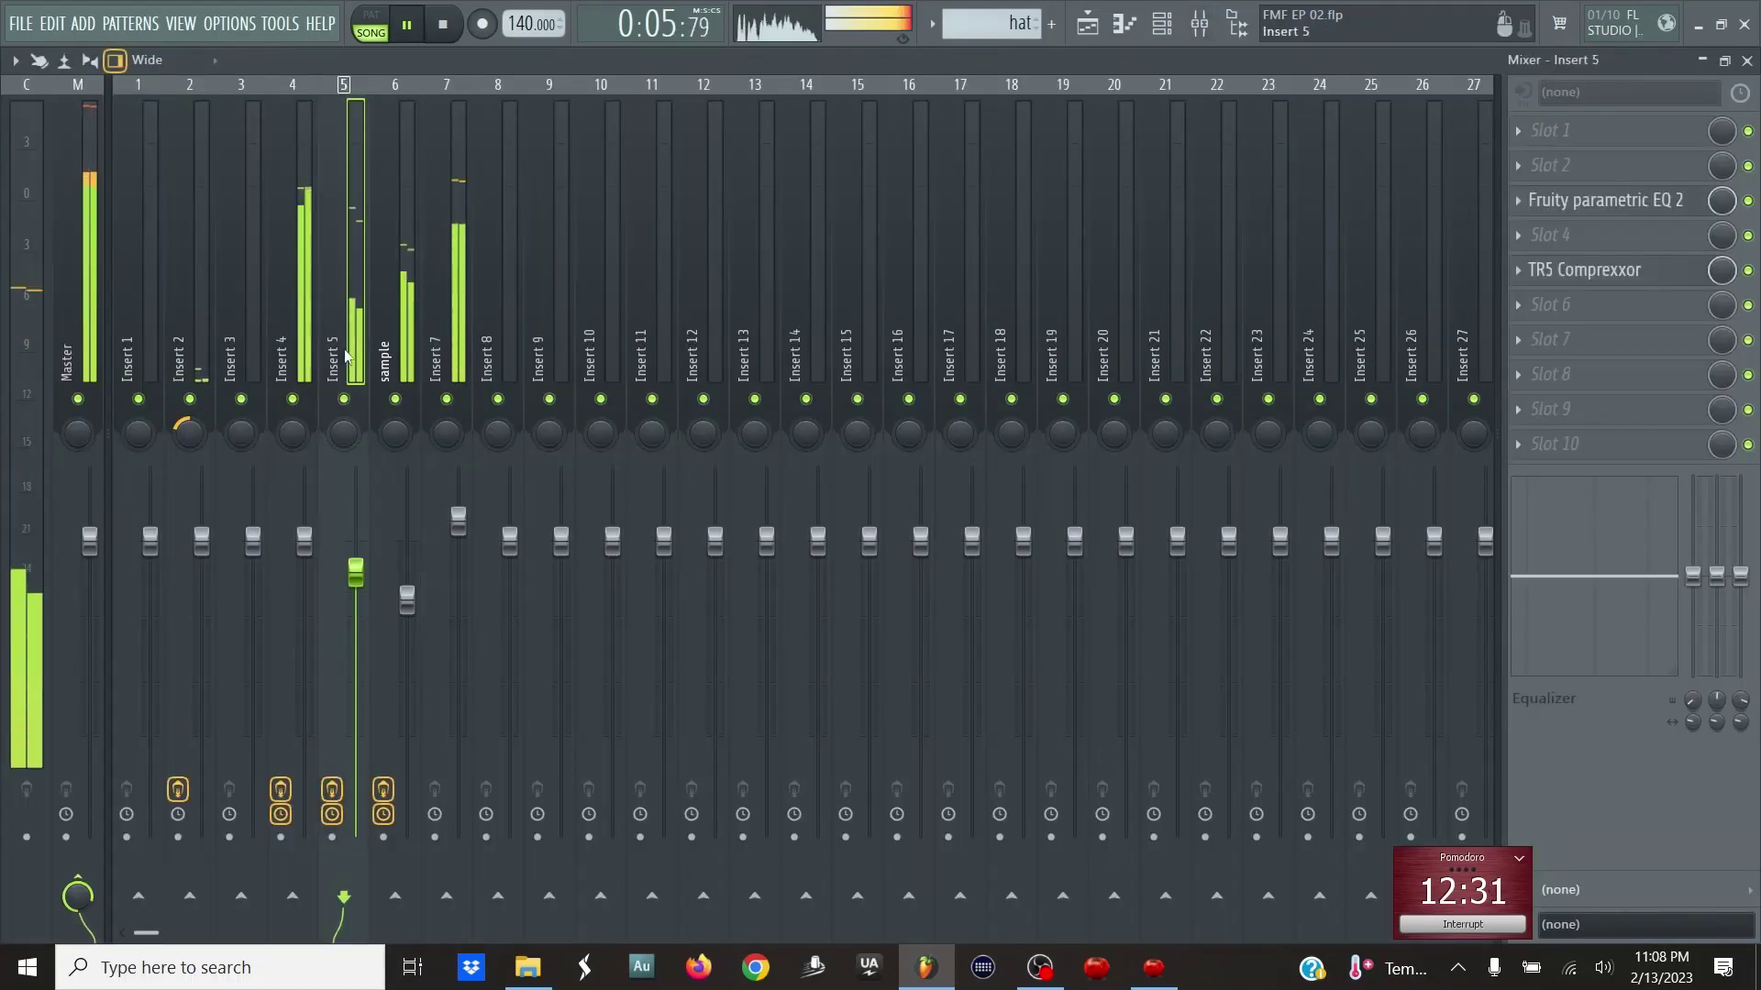
pyautogui.click(297, 372)
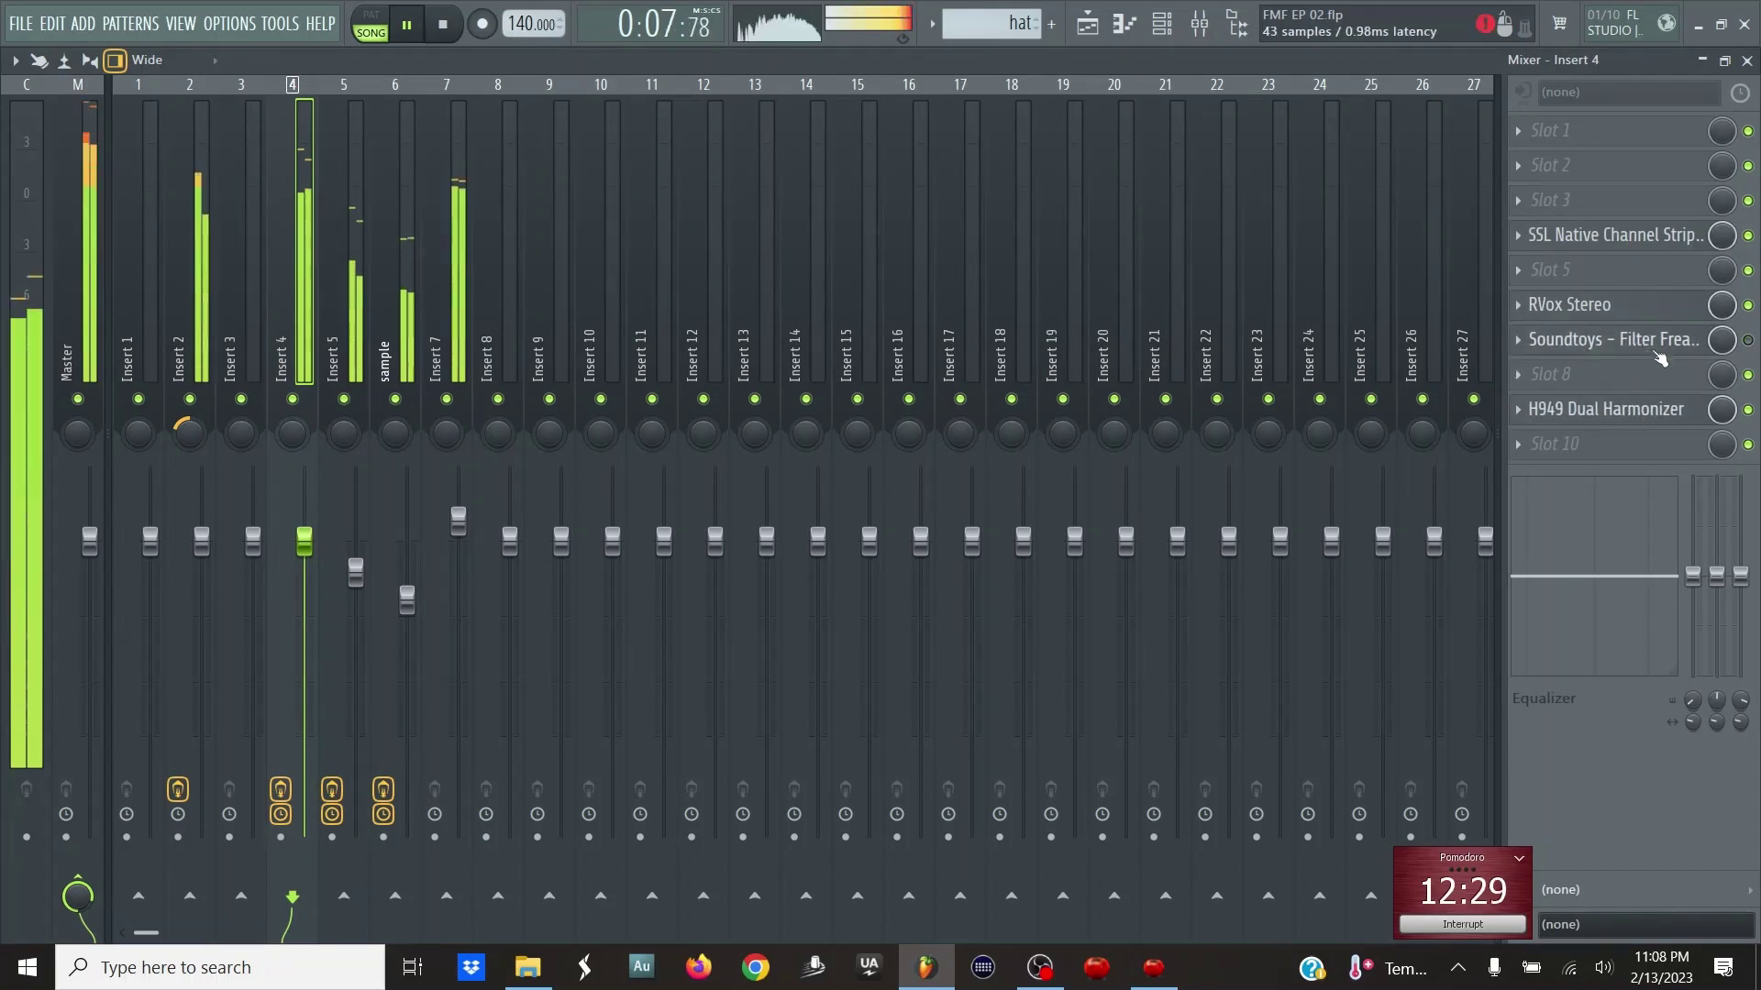
pyautogui.click(1614, 235)
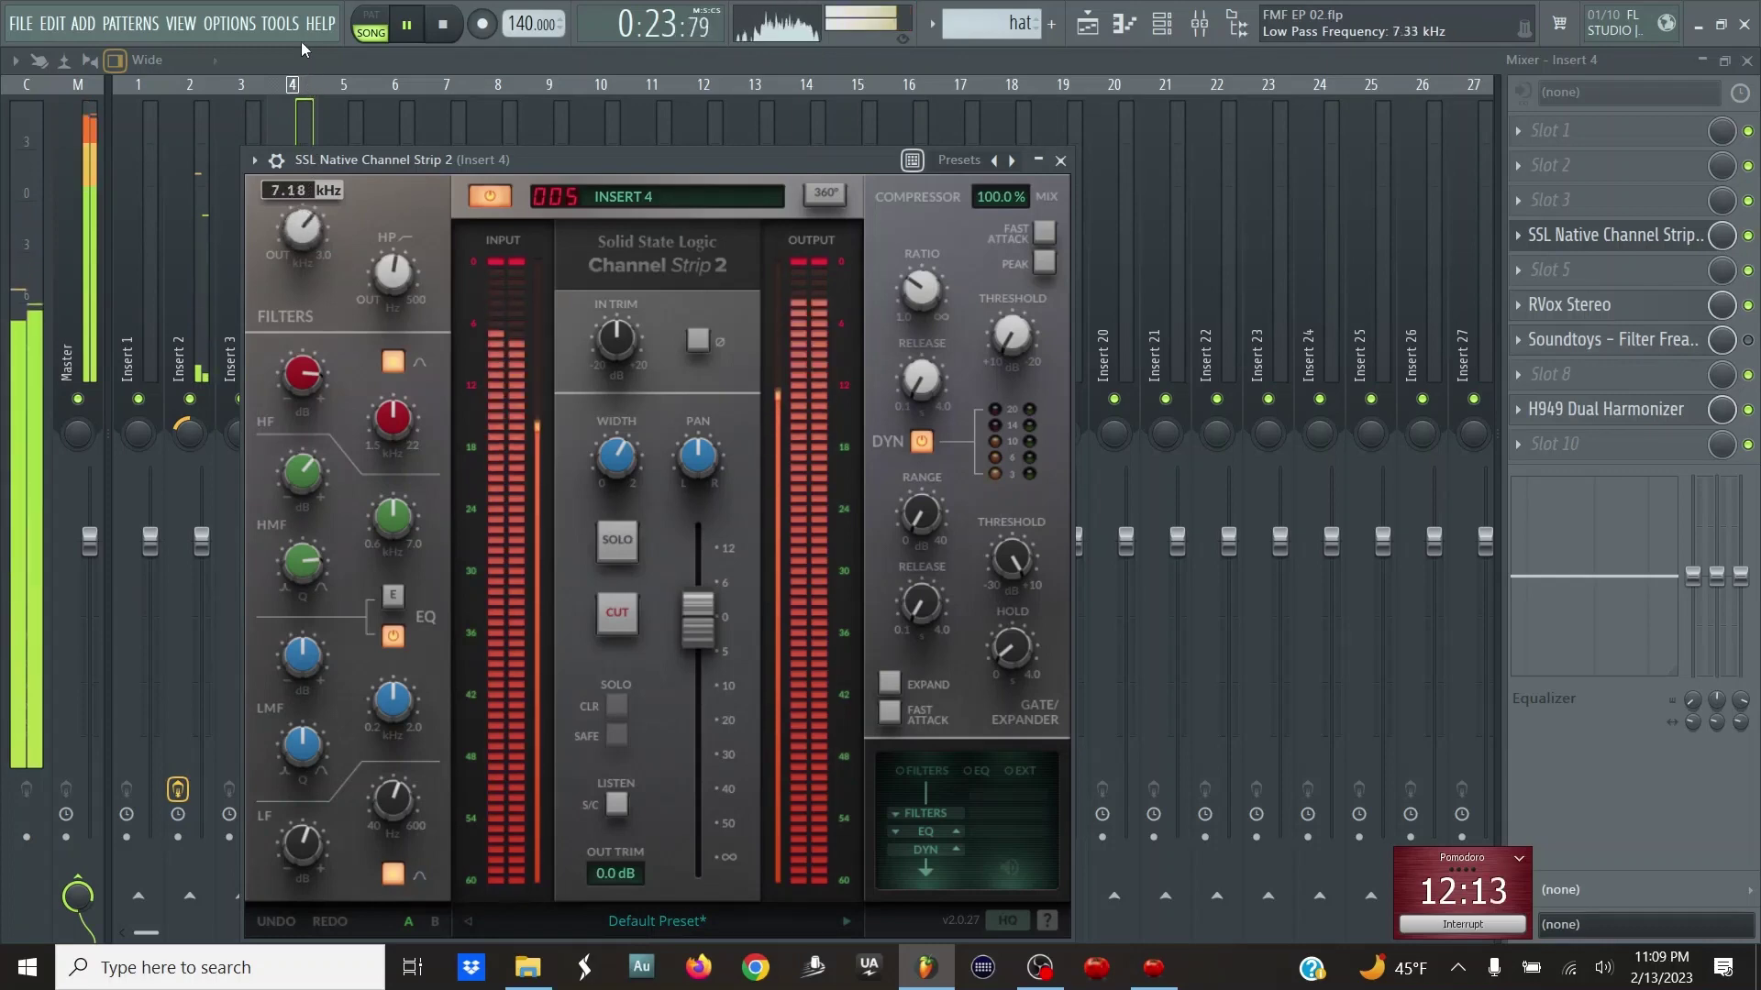
pyautogui.moveTo(321, 242)
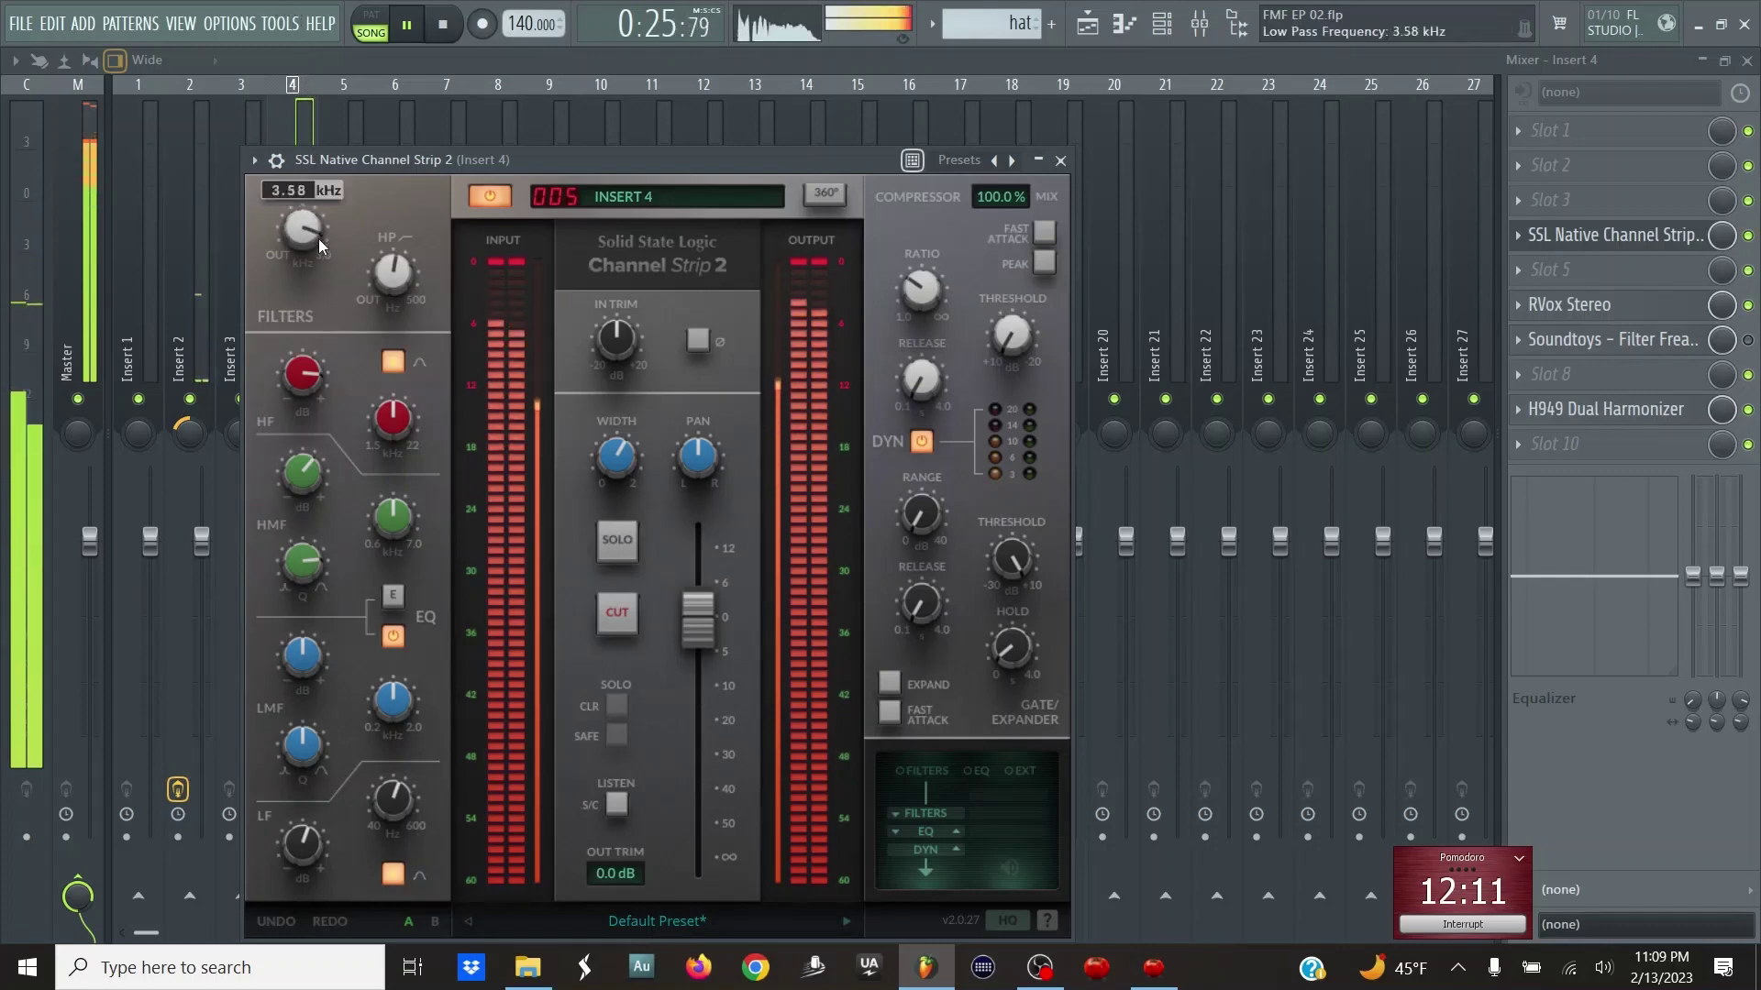
pyautogui.press('Escape')
pyautogui.press('Escape')
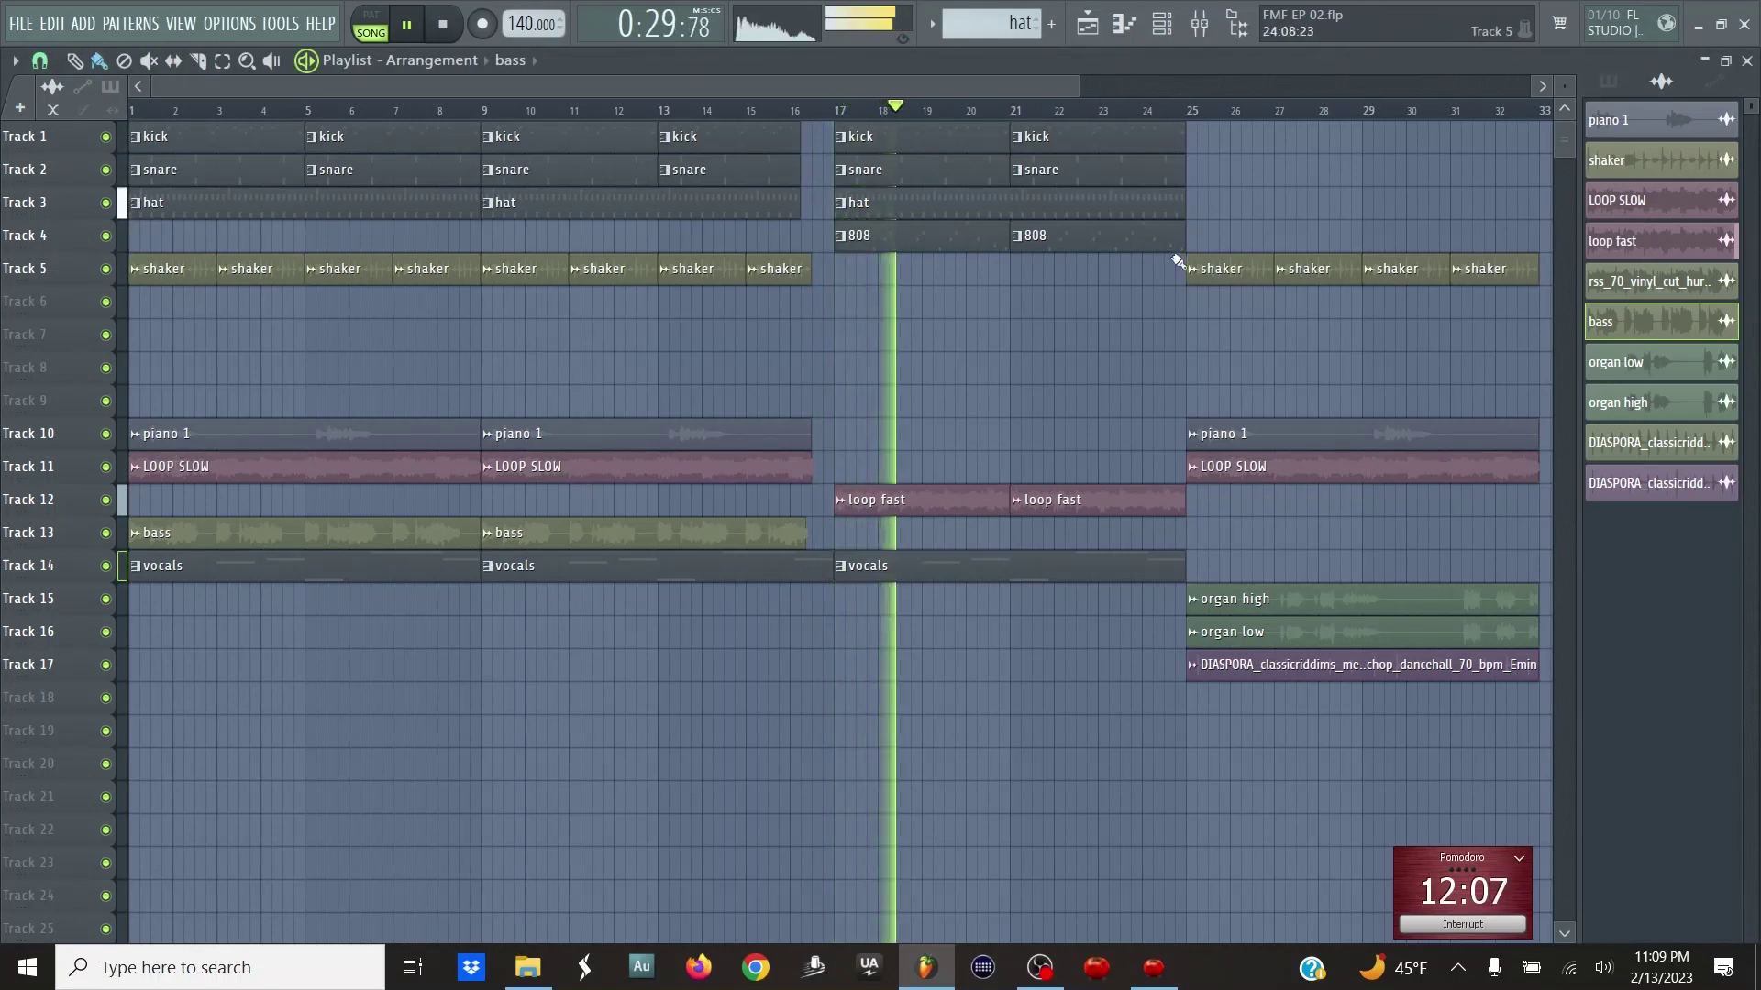
# - Select bars 25 to 33, stop playback, and mute the organ high, organ low and DIASPORA tracks (Tracks 15 to 17)
pyautogui.hscroll(5, 1100, 110)
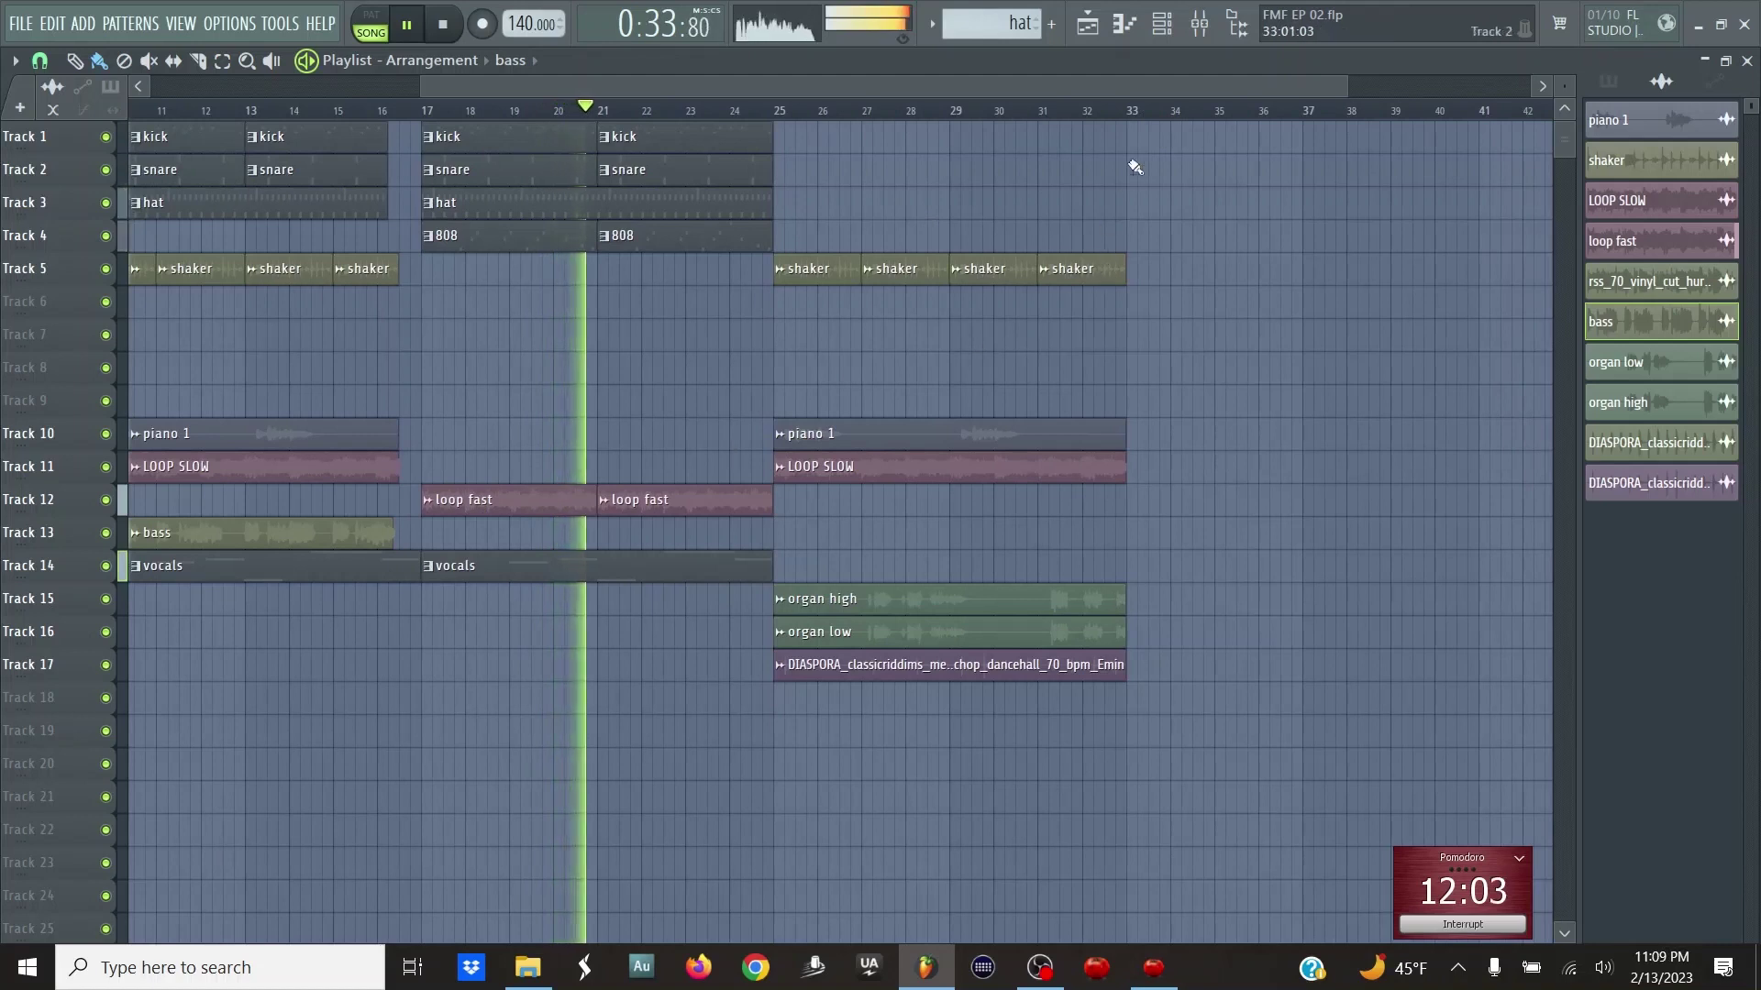
pyautogui.moveTo(1142, 113); pyautogui.dragTo(789, 114)
pyautogui.press('space')
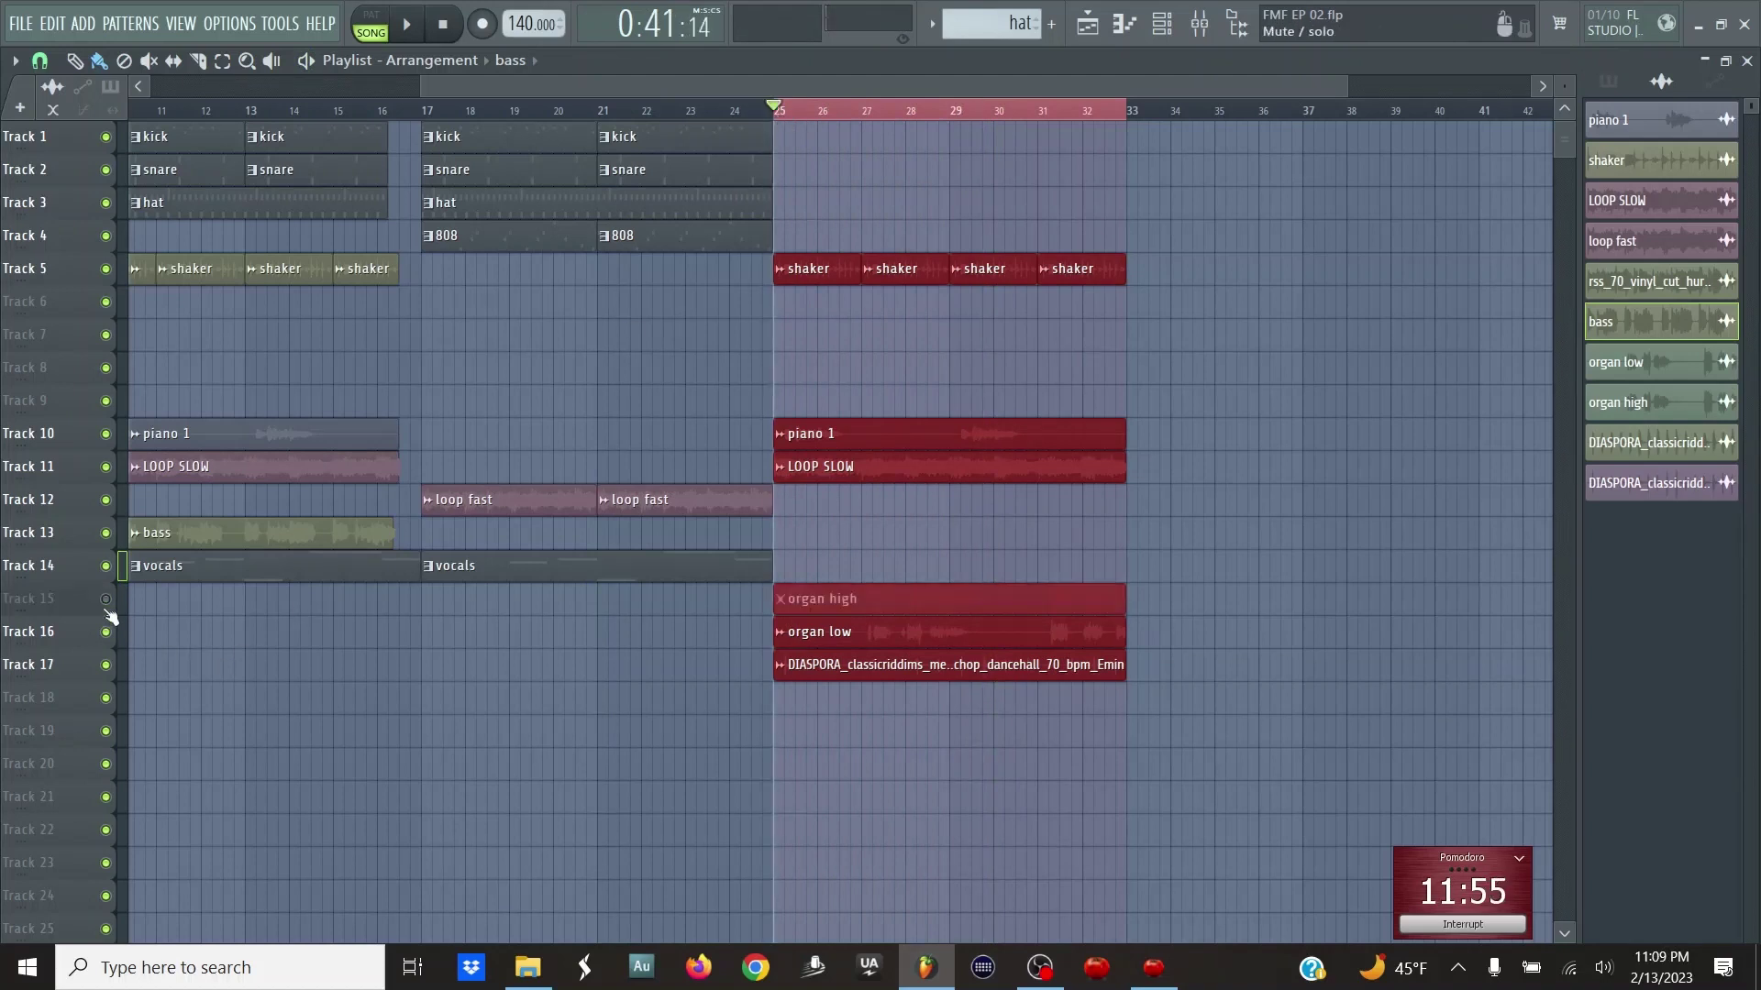
pyautogui.click(106, 665)
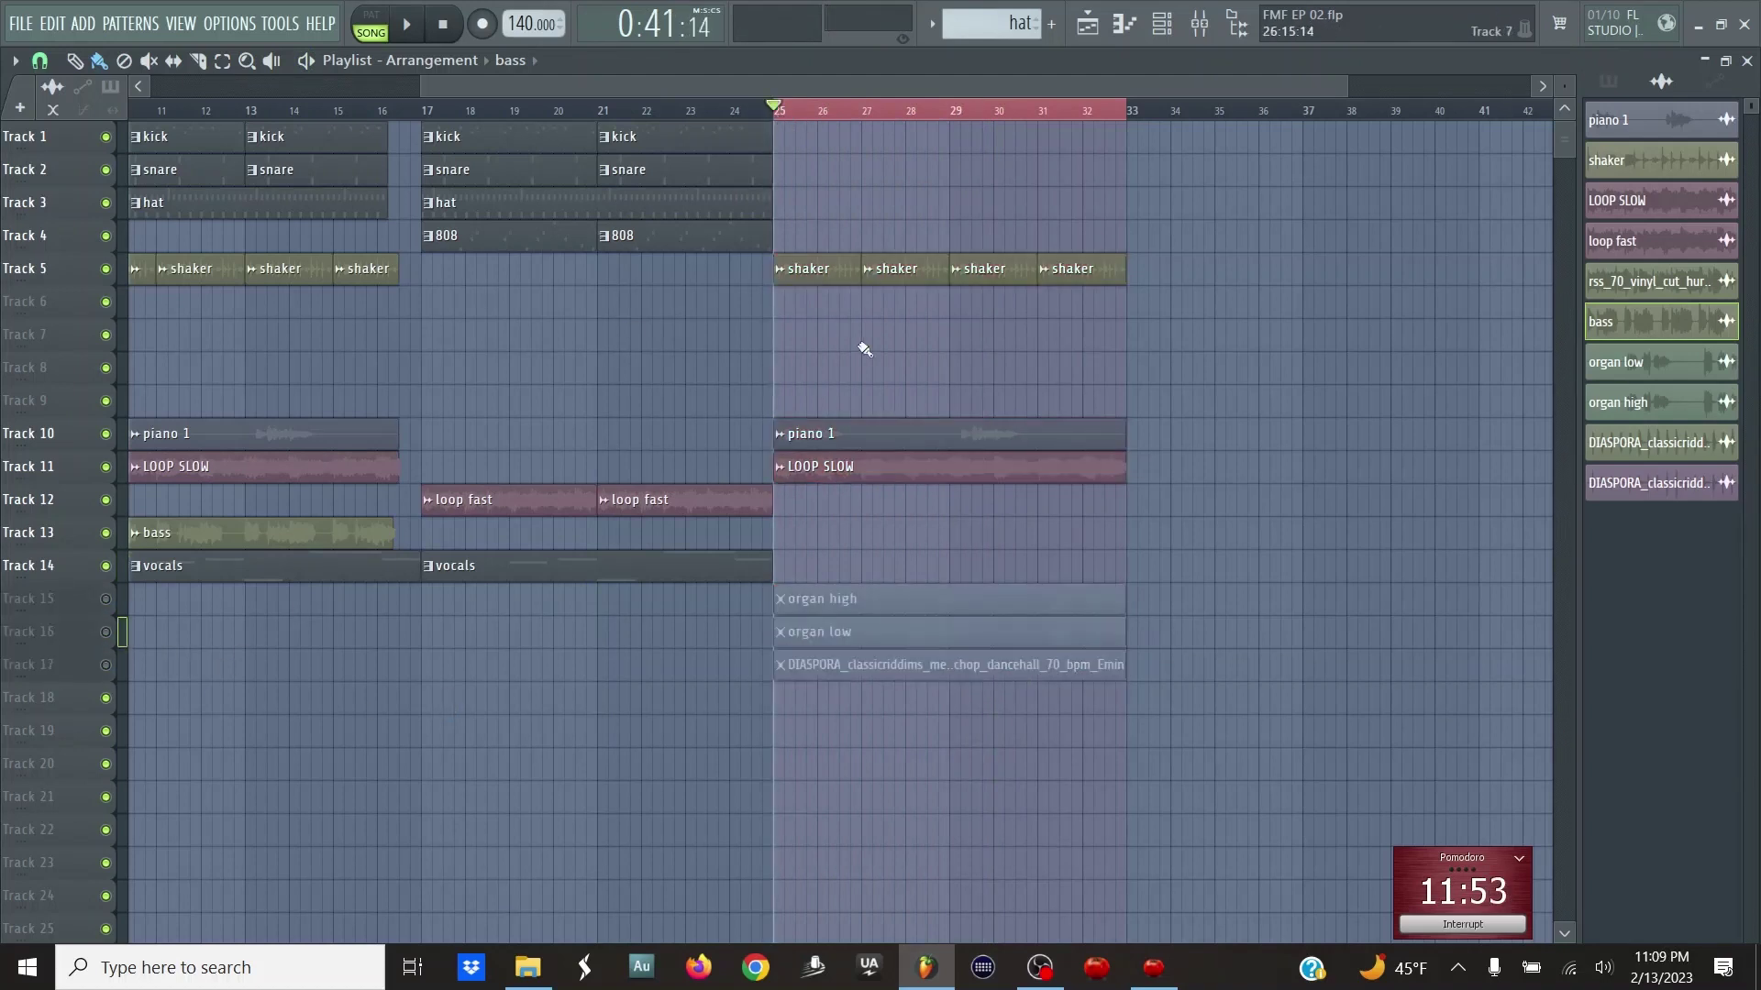
# - Play the arrangement from bar 21 and review the effects loaded on the sample mixer track
pyautogui.click(608, 113)
pyautogui.press('space')
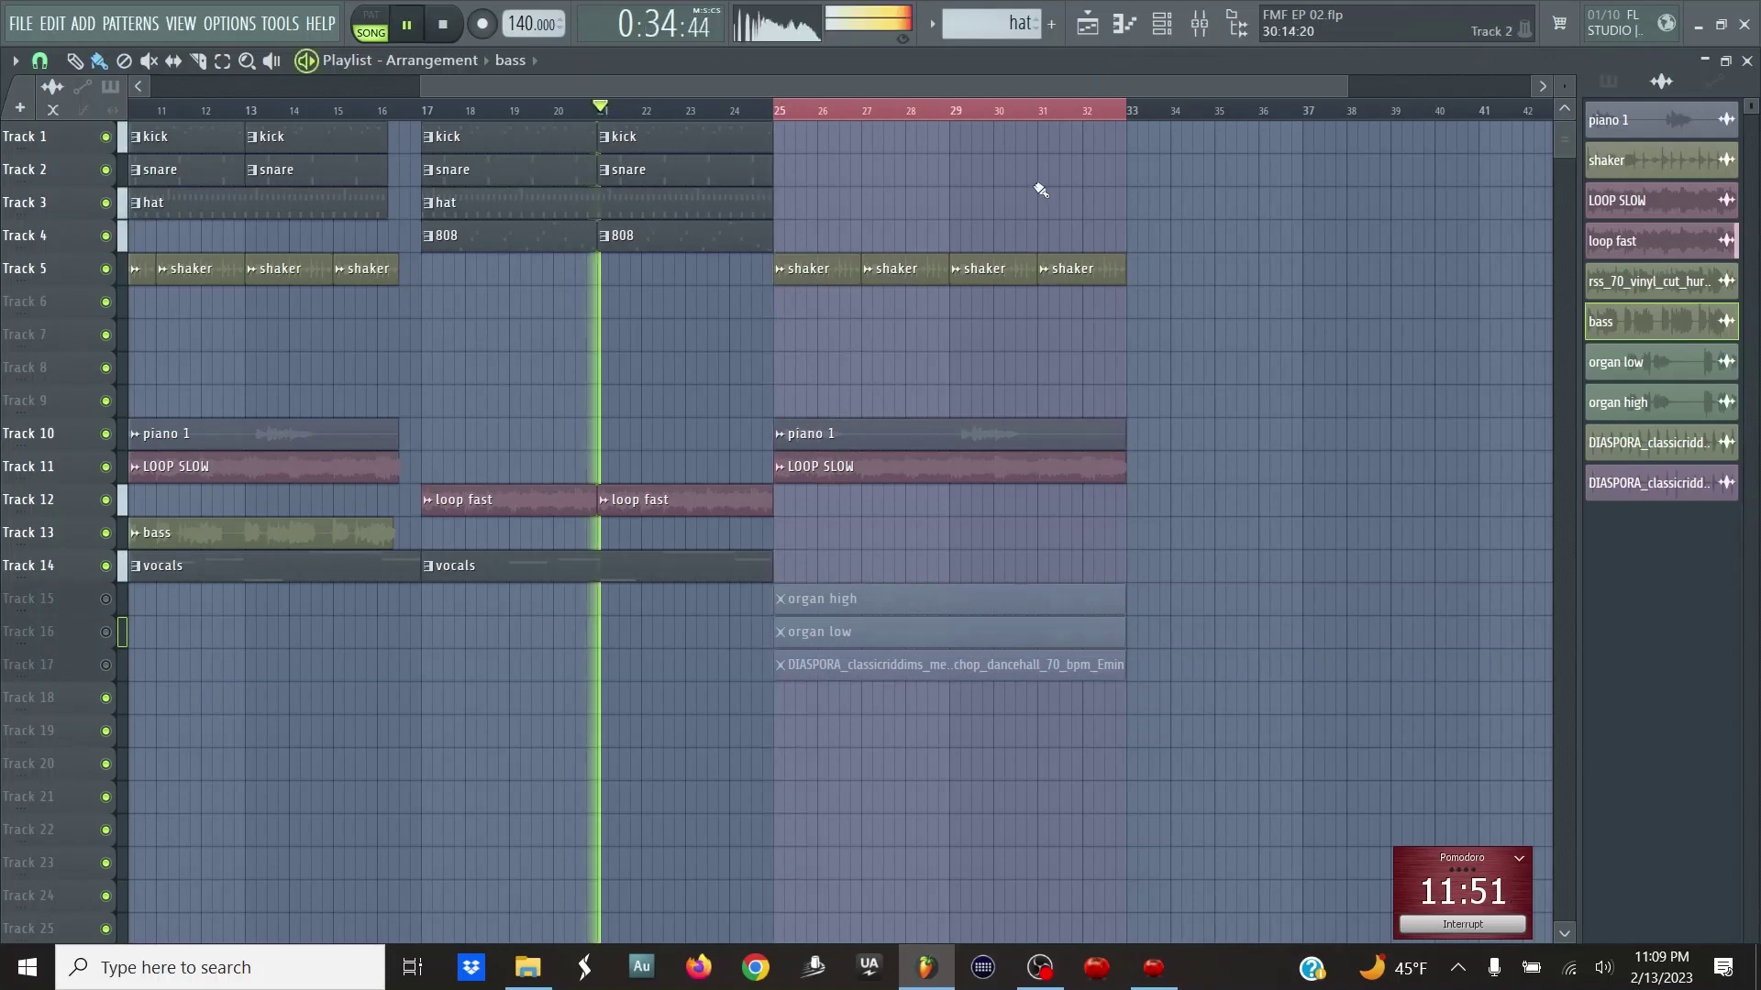
pyautogui.click(1198, 28)
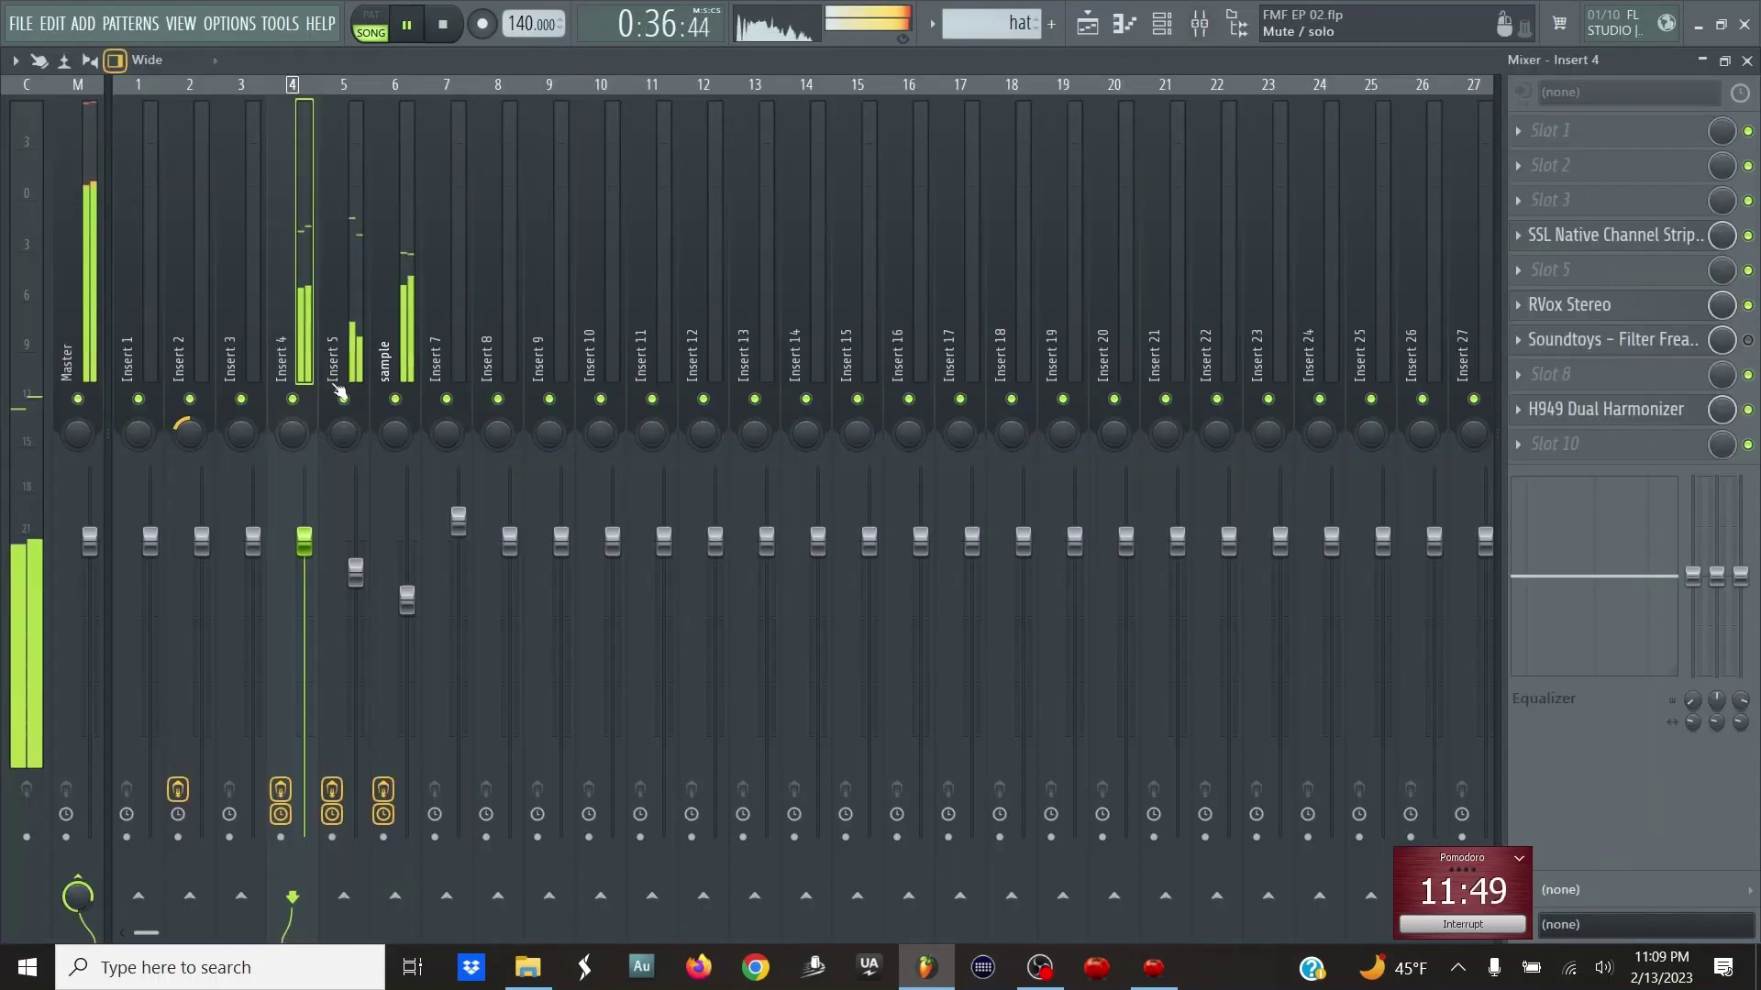
pyautogui.click(405, 367)
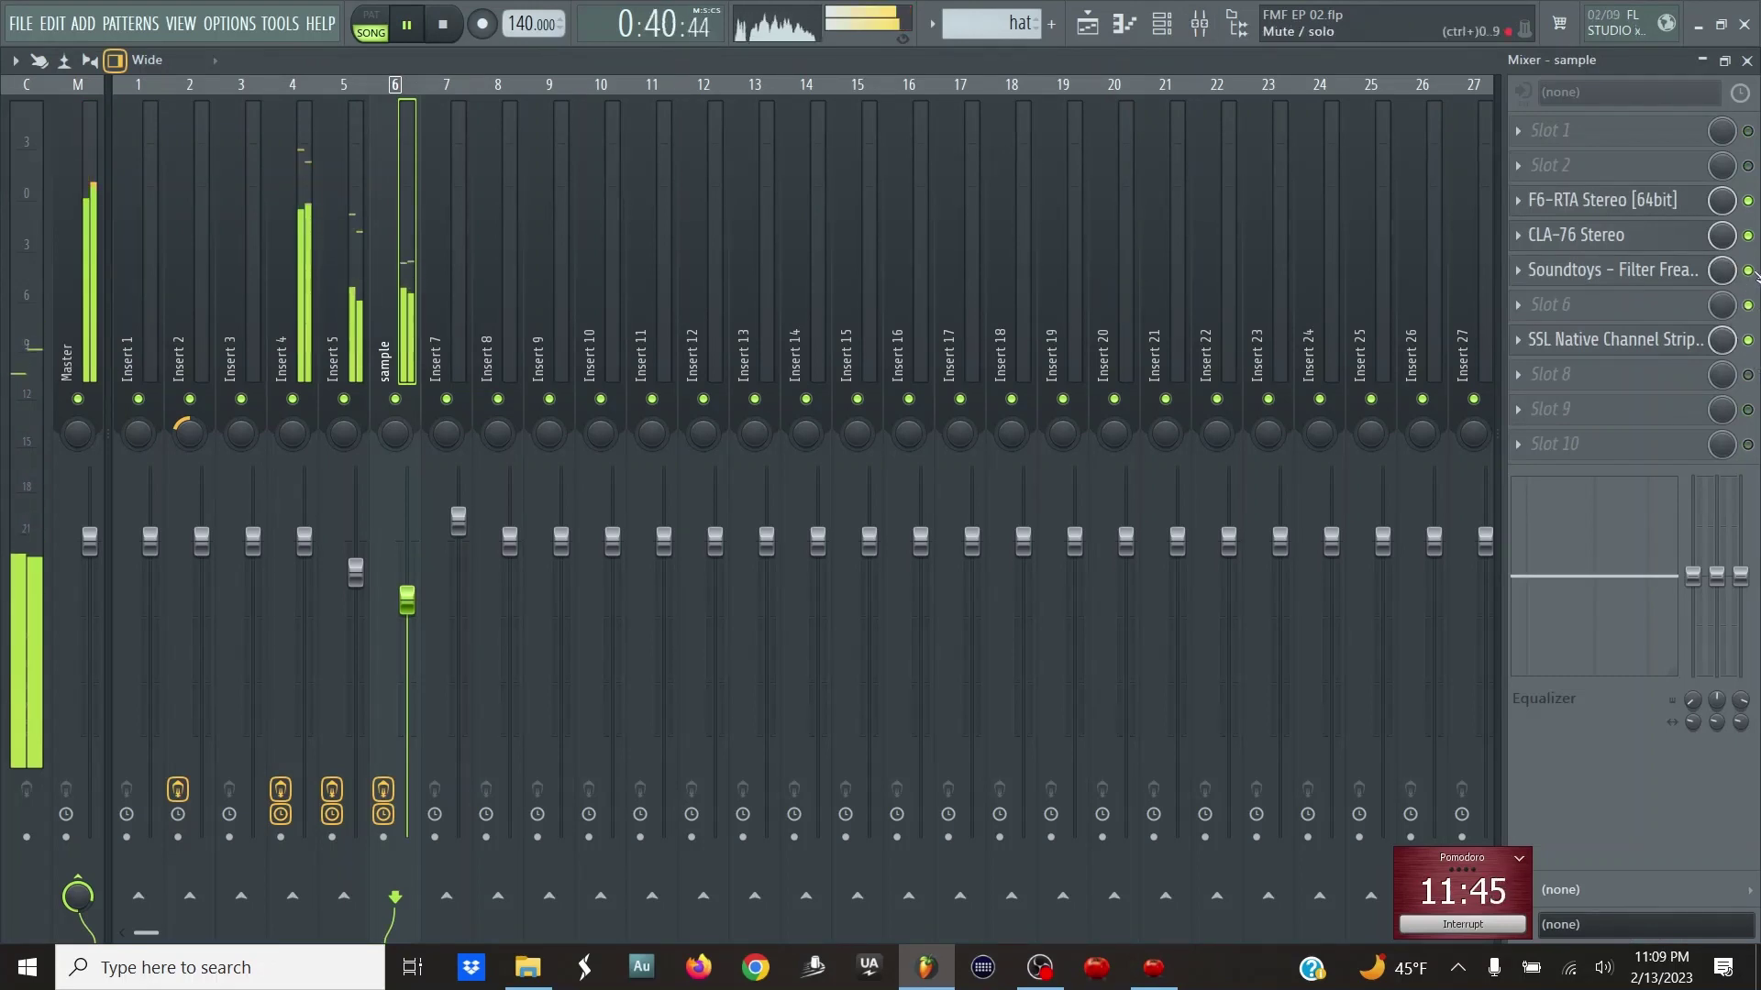
pyautogui.press('F5')
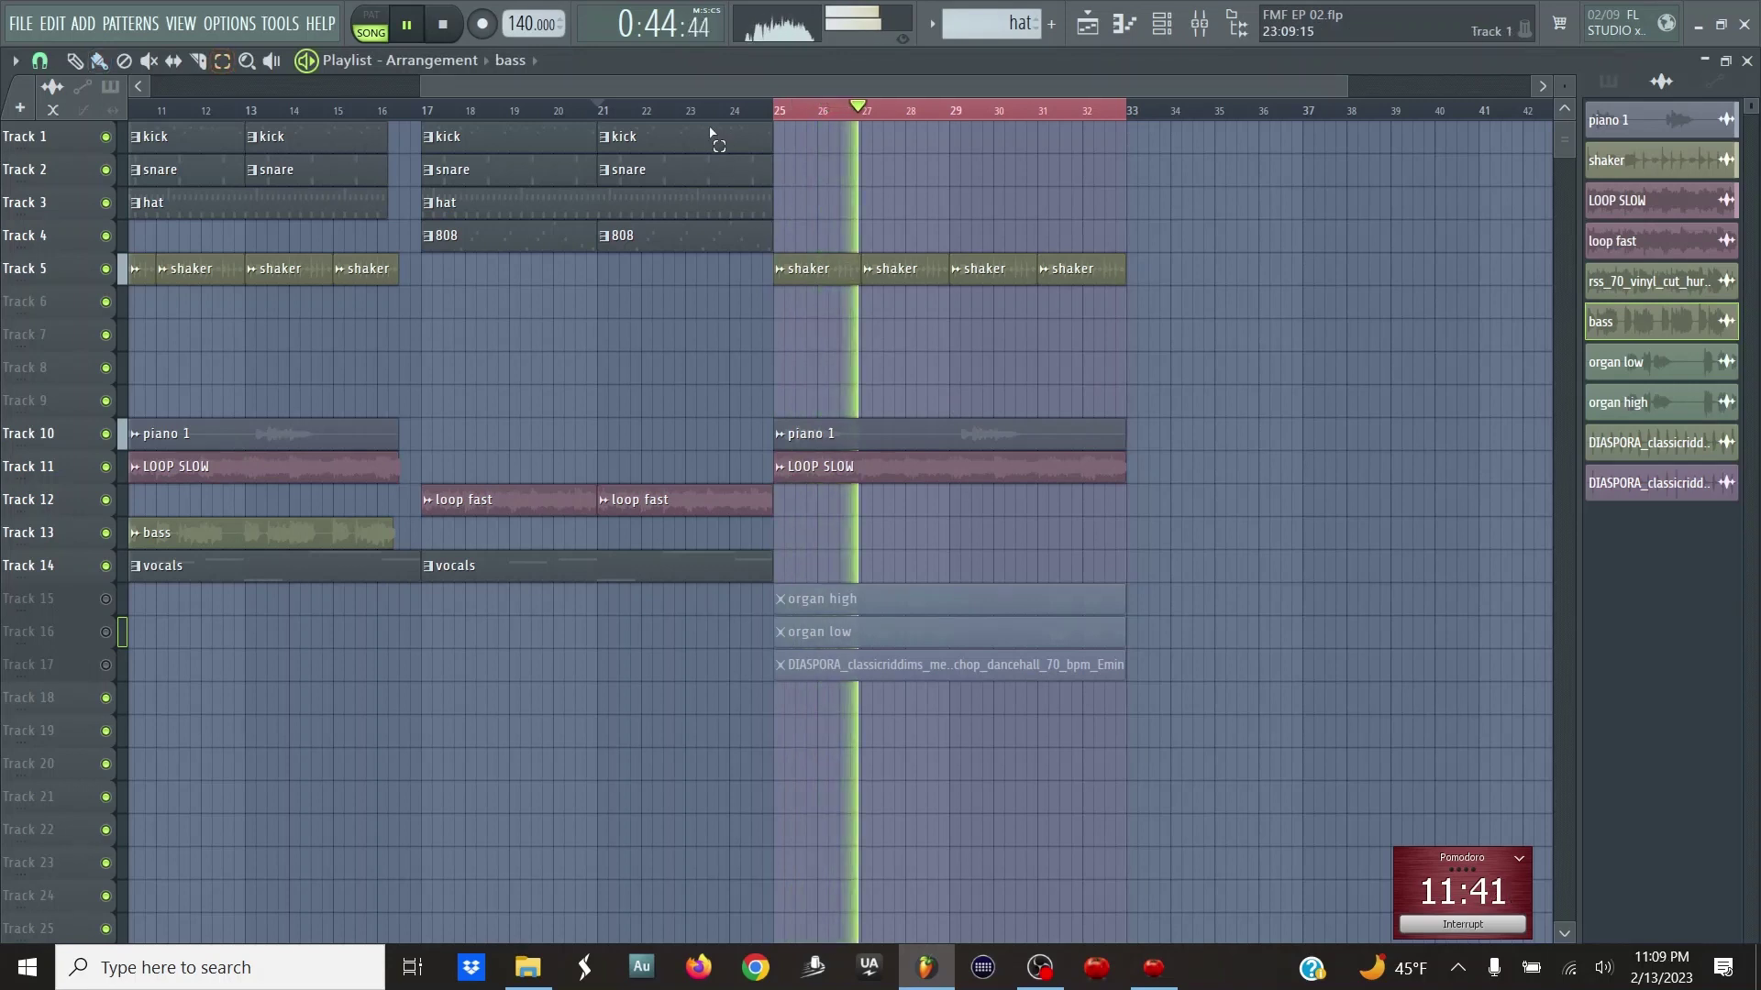
# - Select the kick and snare clips at bar 21 and the hat clip above them, and shorten all three to end just past bar 24
pyautogui.moveTo(711, 132); pyautogui.dragTo(737, 223)
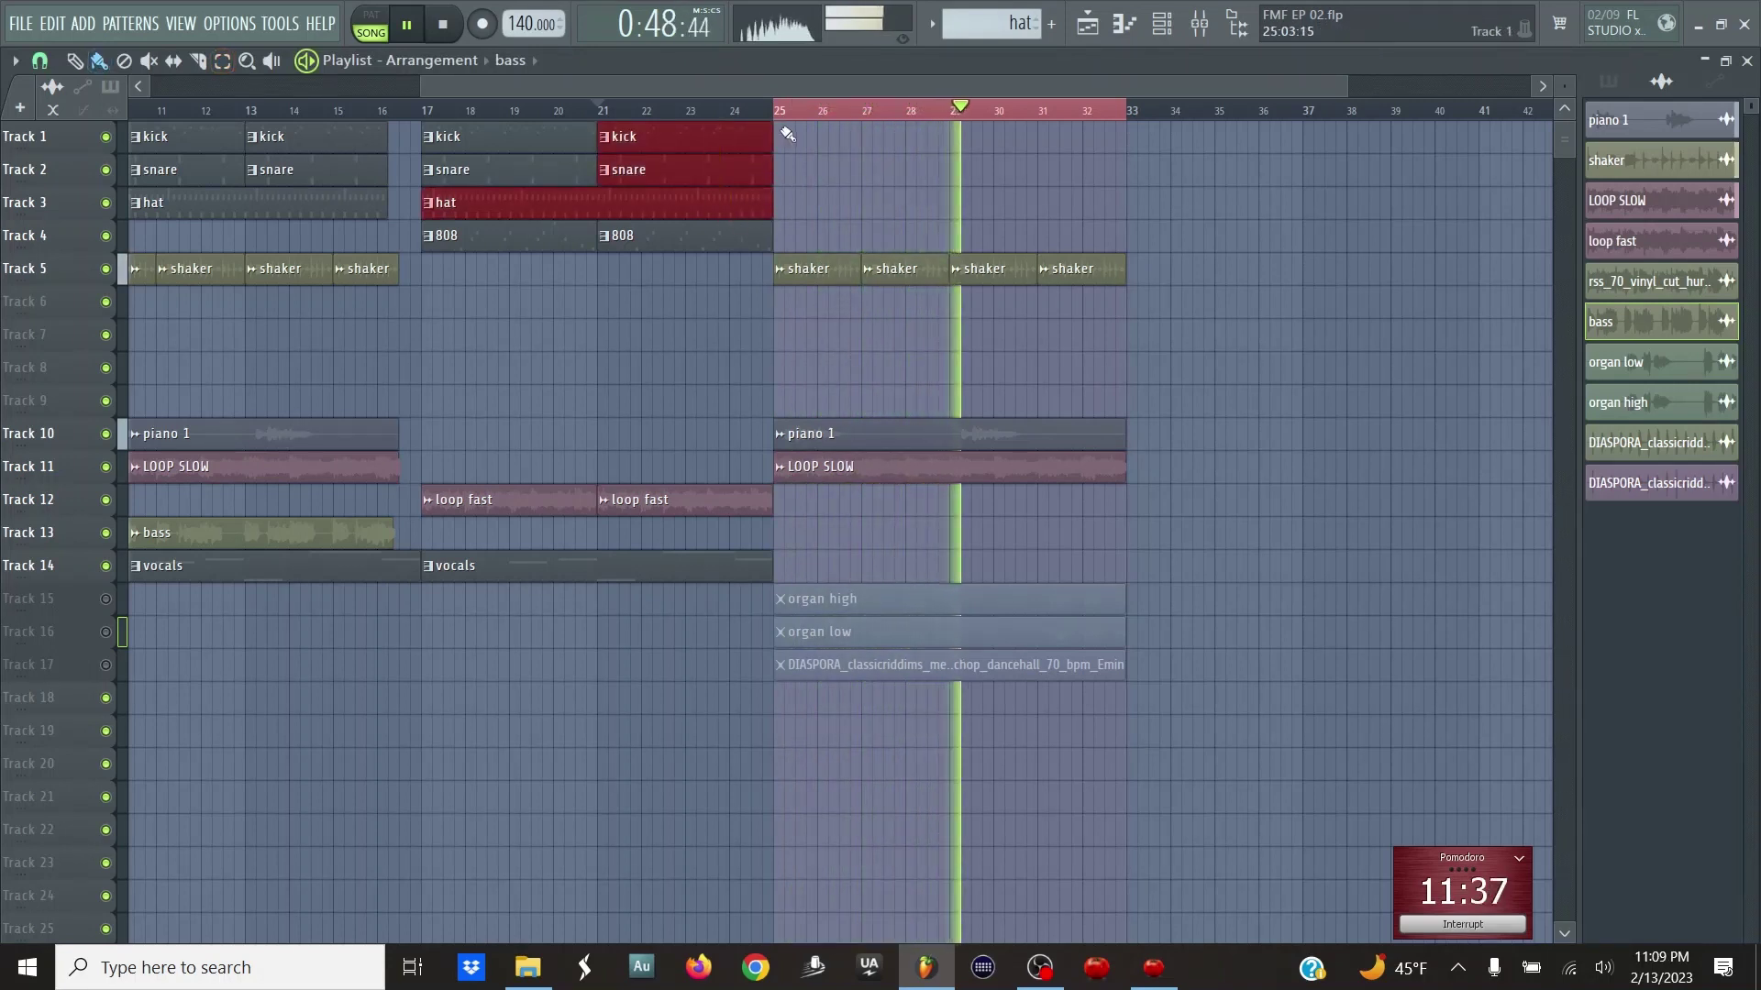
pyautogui.moveTo(772, 138); pyautogui.dragTo(740, 138)
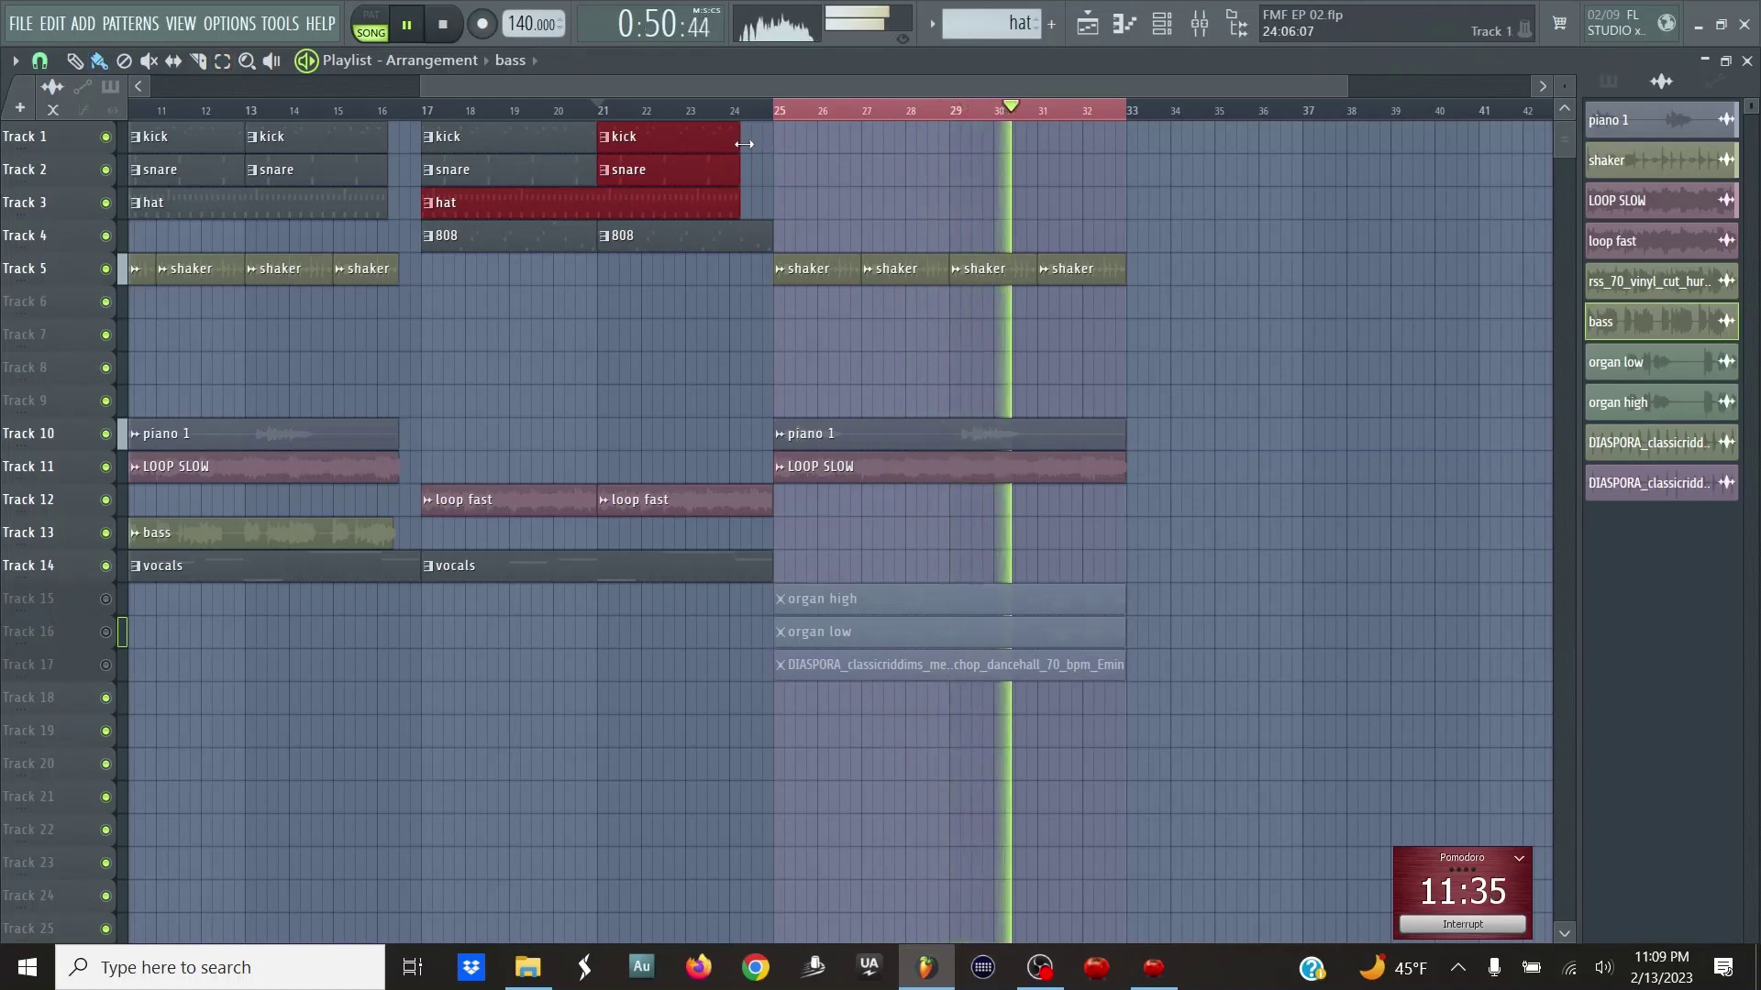
pyautogui.click(803, 186)
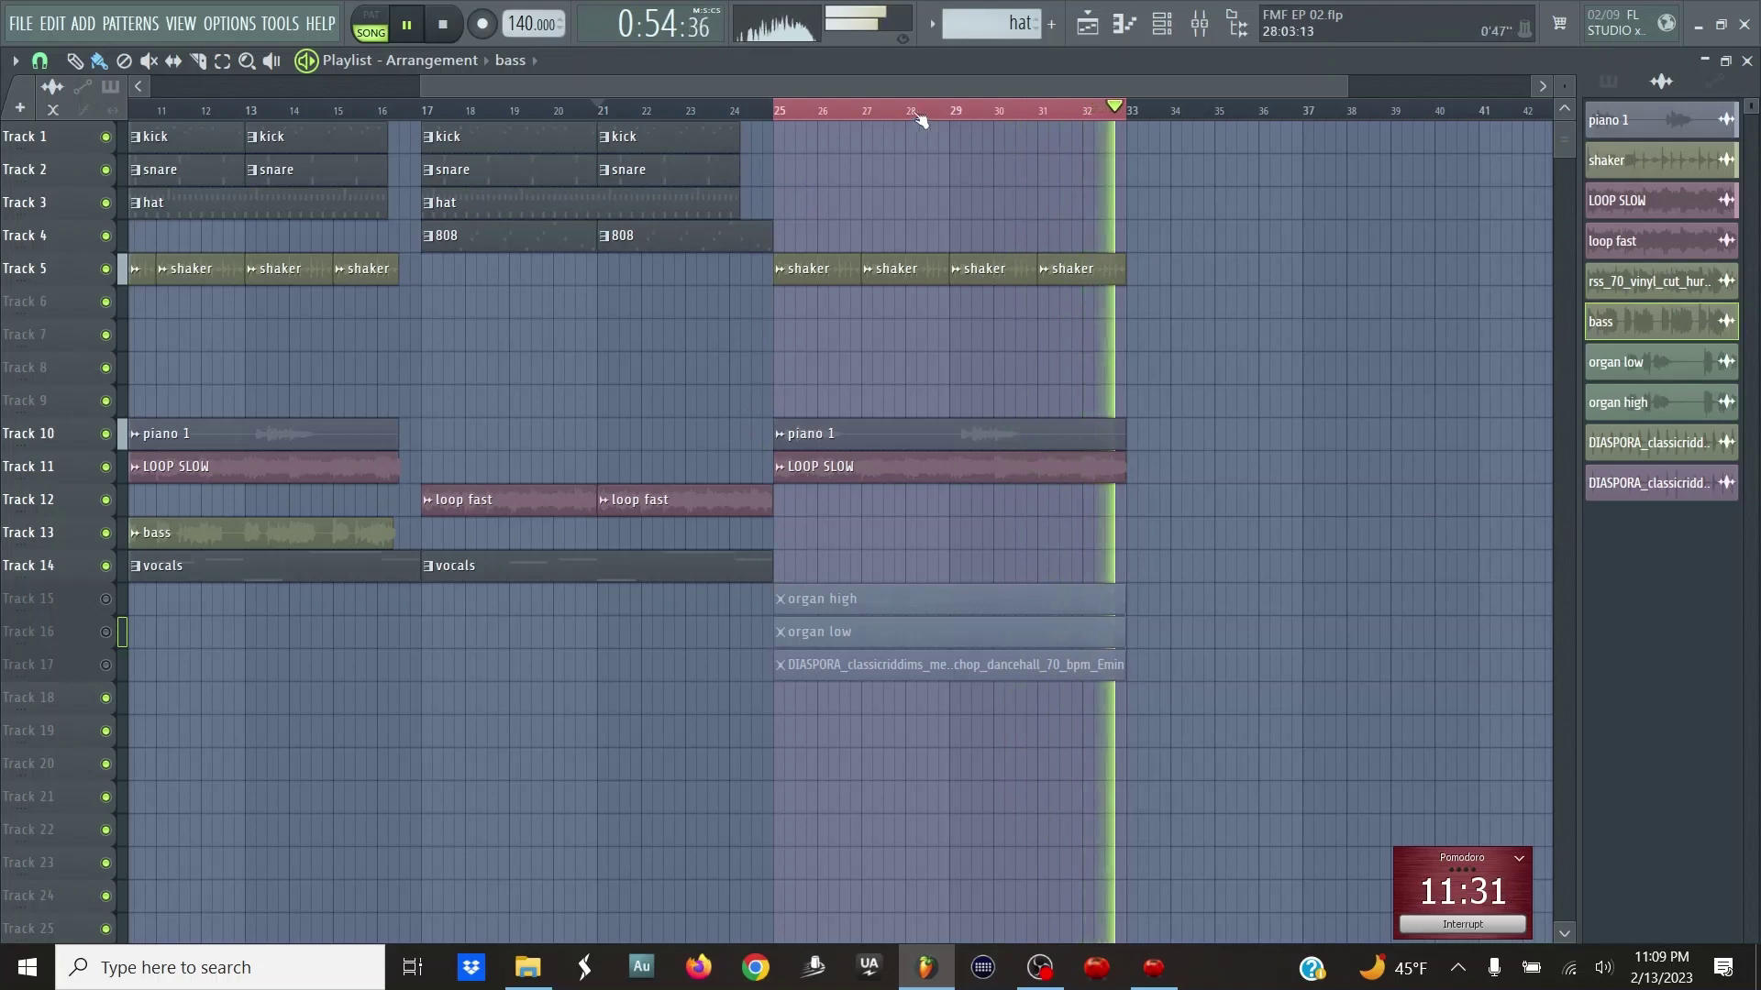
# - Turn off the Soundtoys Filter Freak effect on the sample mixer track and return to the playlist
pyautogui.click(1201, 24)
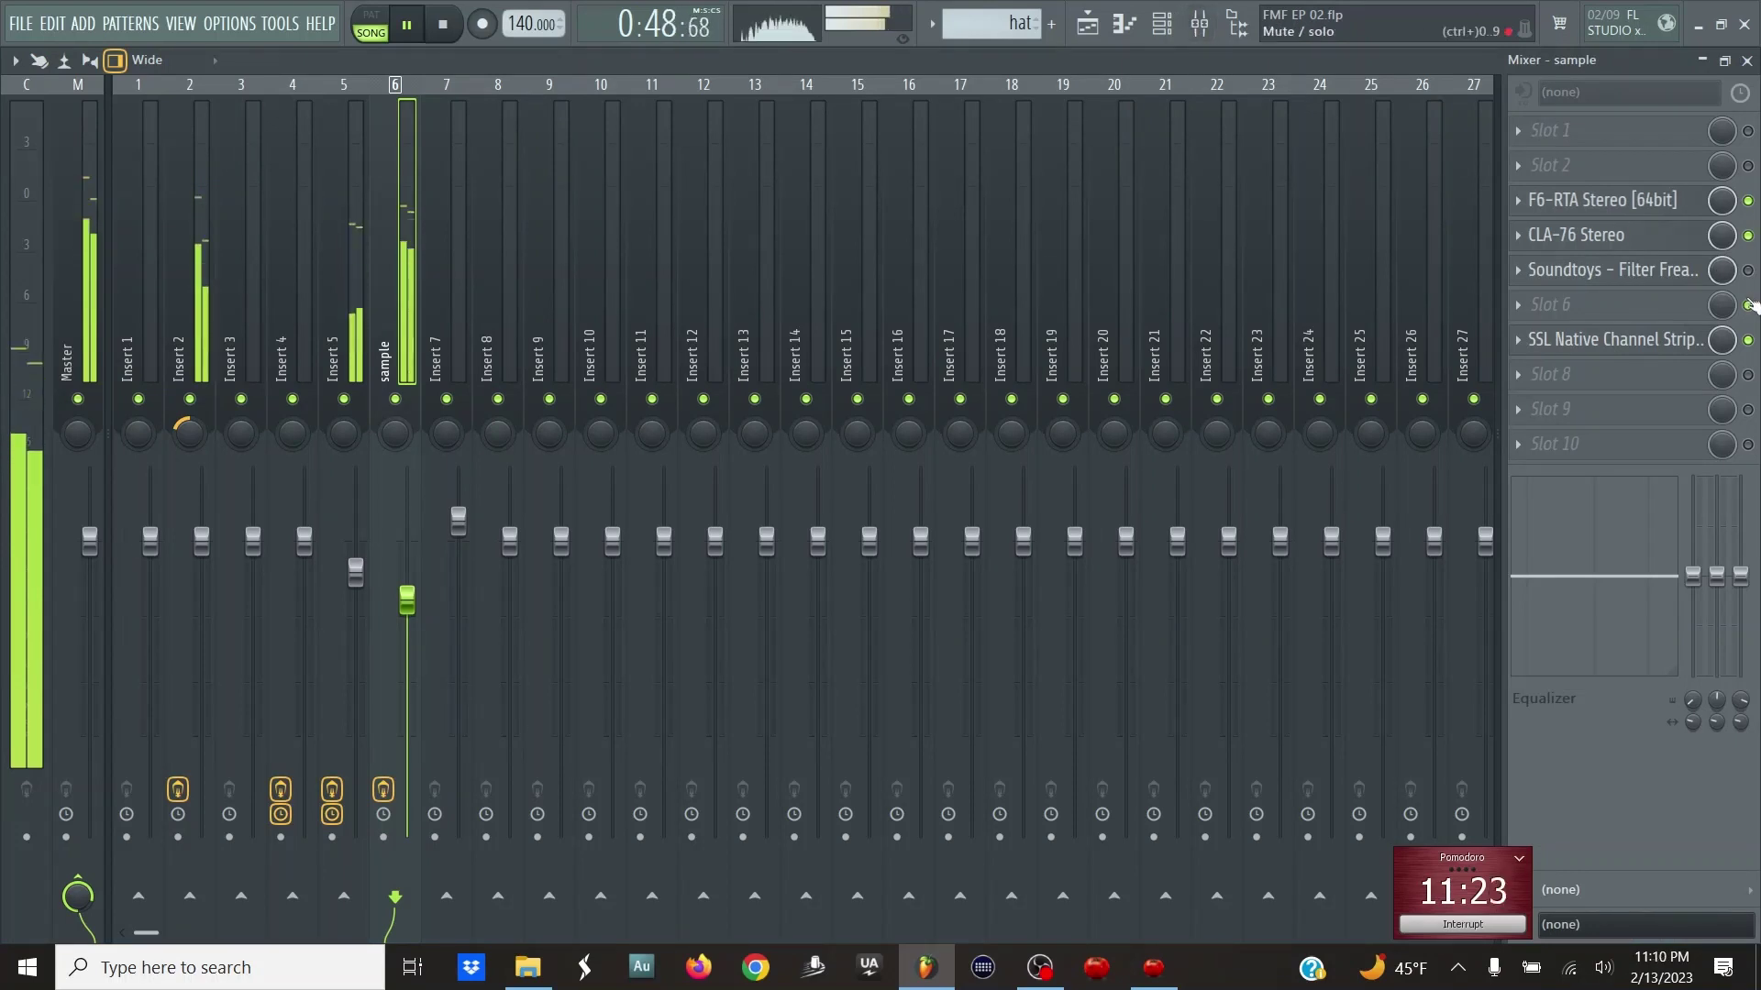
pyautogui.press('F5')
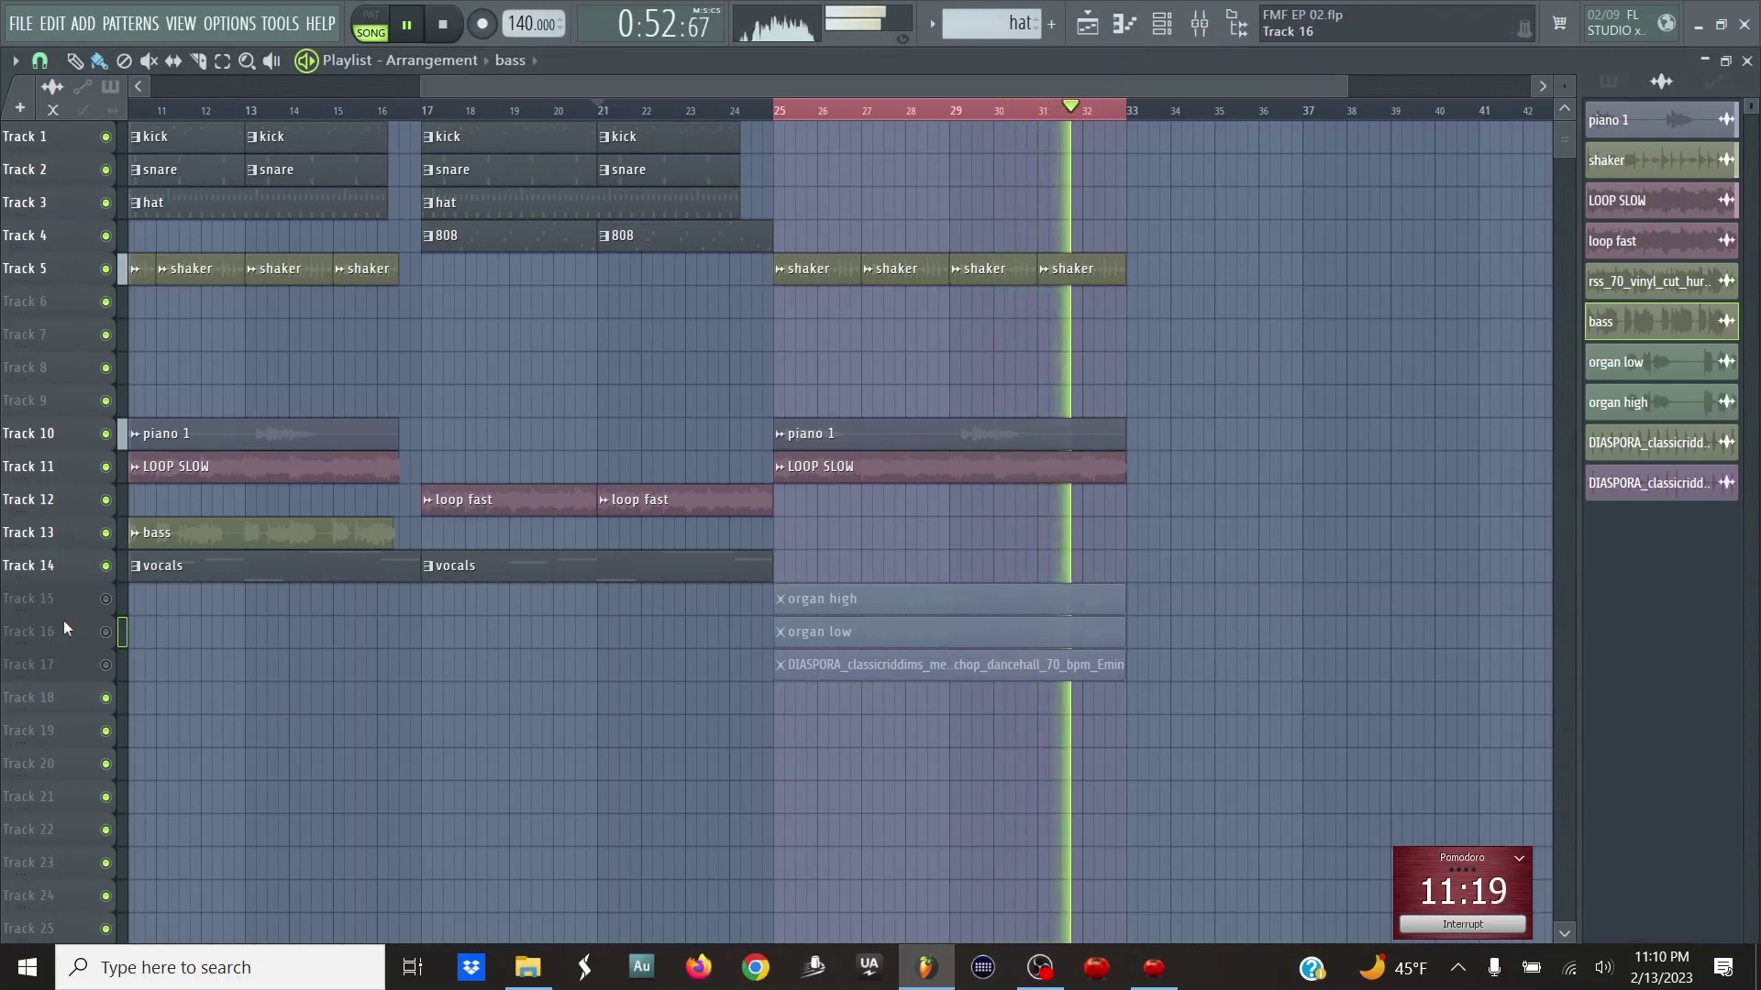
# - Unmute the organ high and organ low tracks (Tracks 15 and 16), and pan the organ high clip to the left
pyautogui.click(106, 599)
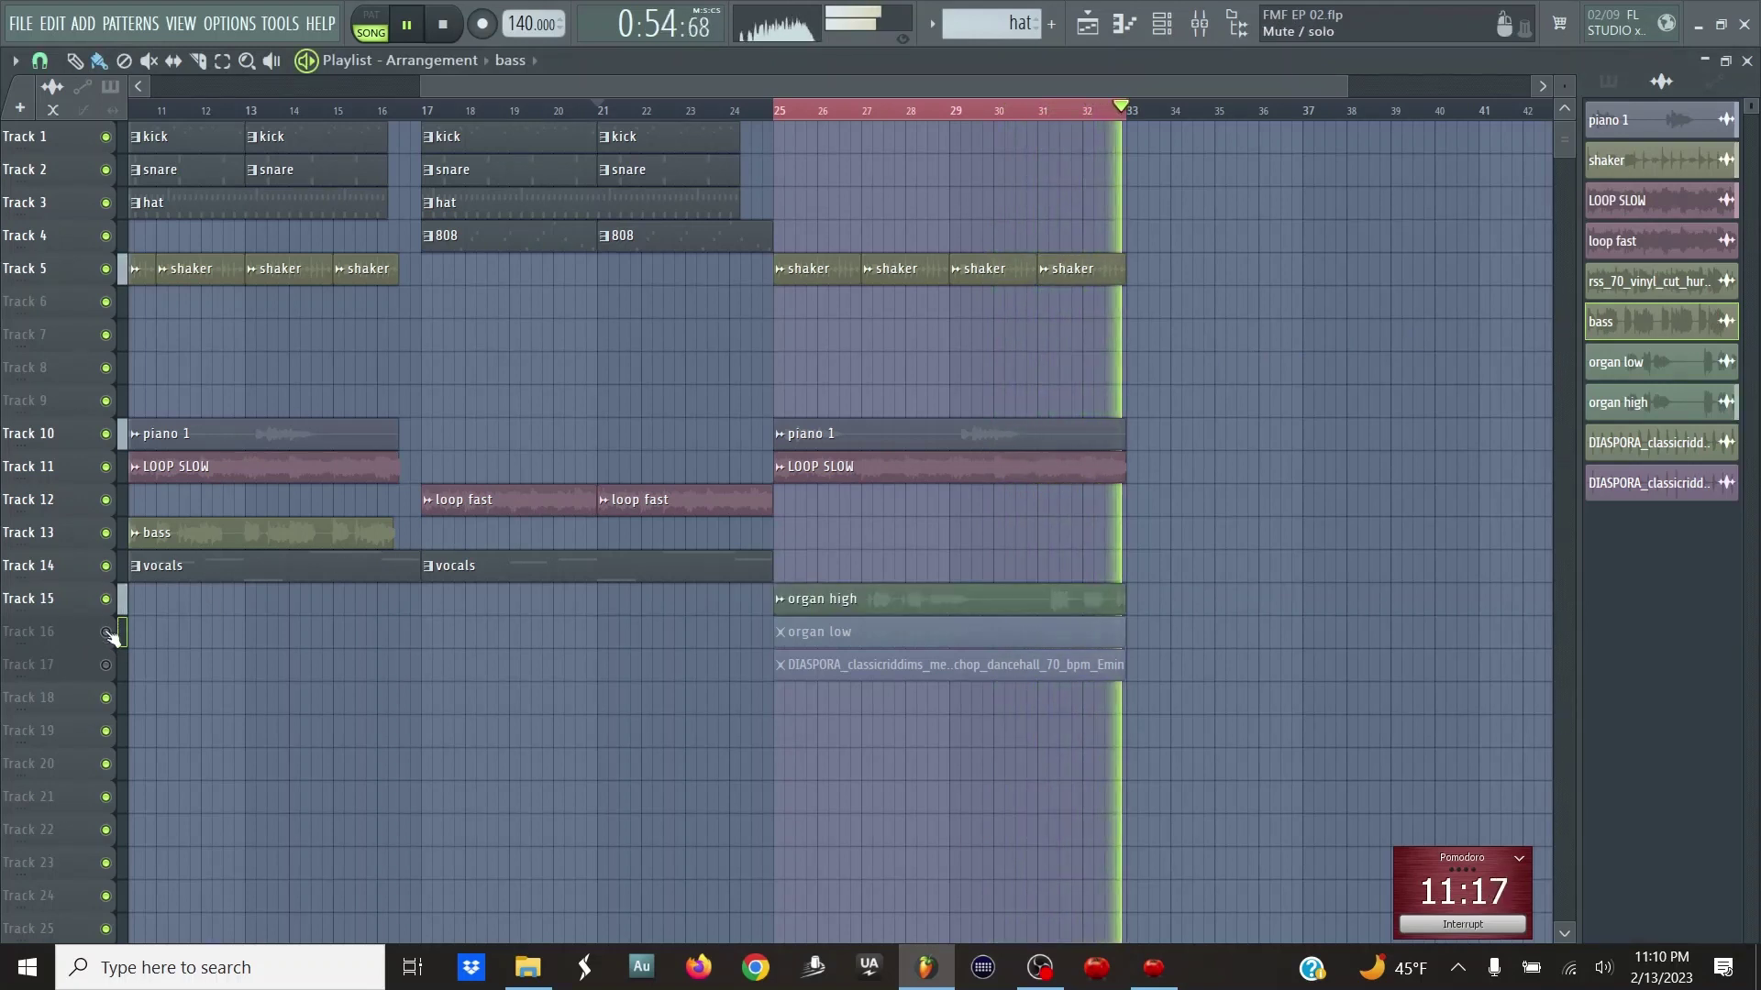
pyautogui.click(106, 632)
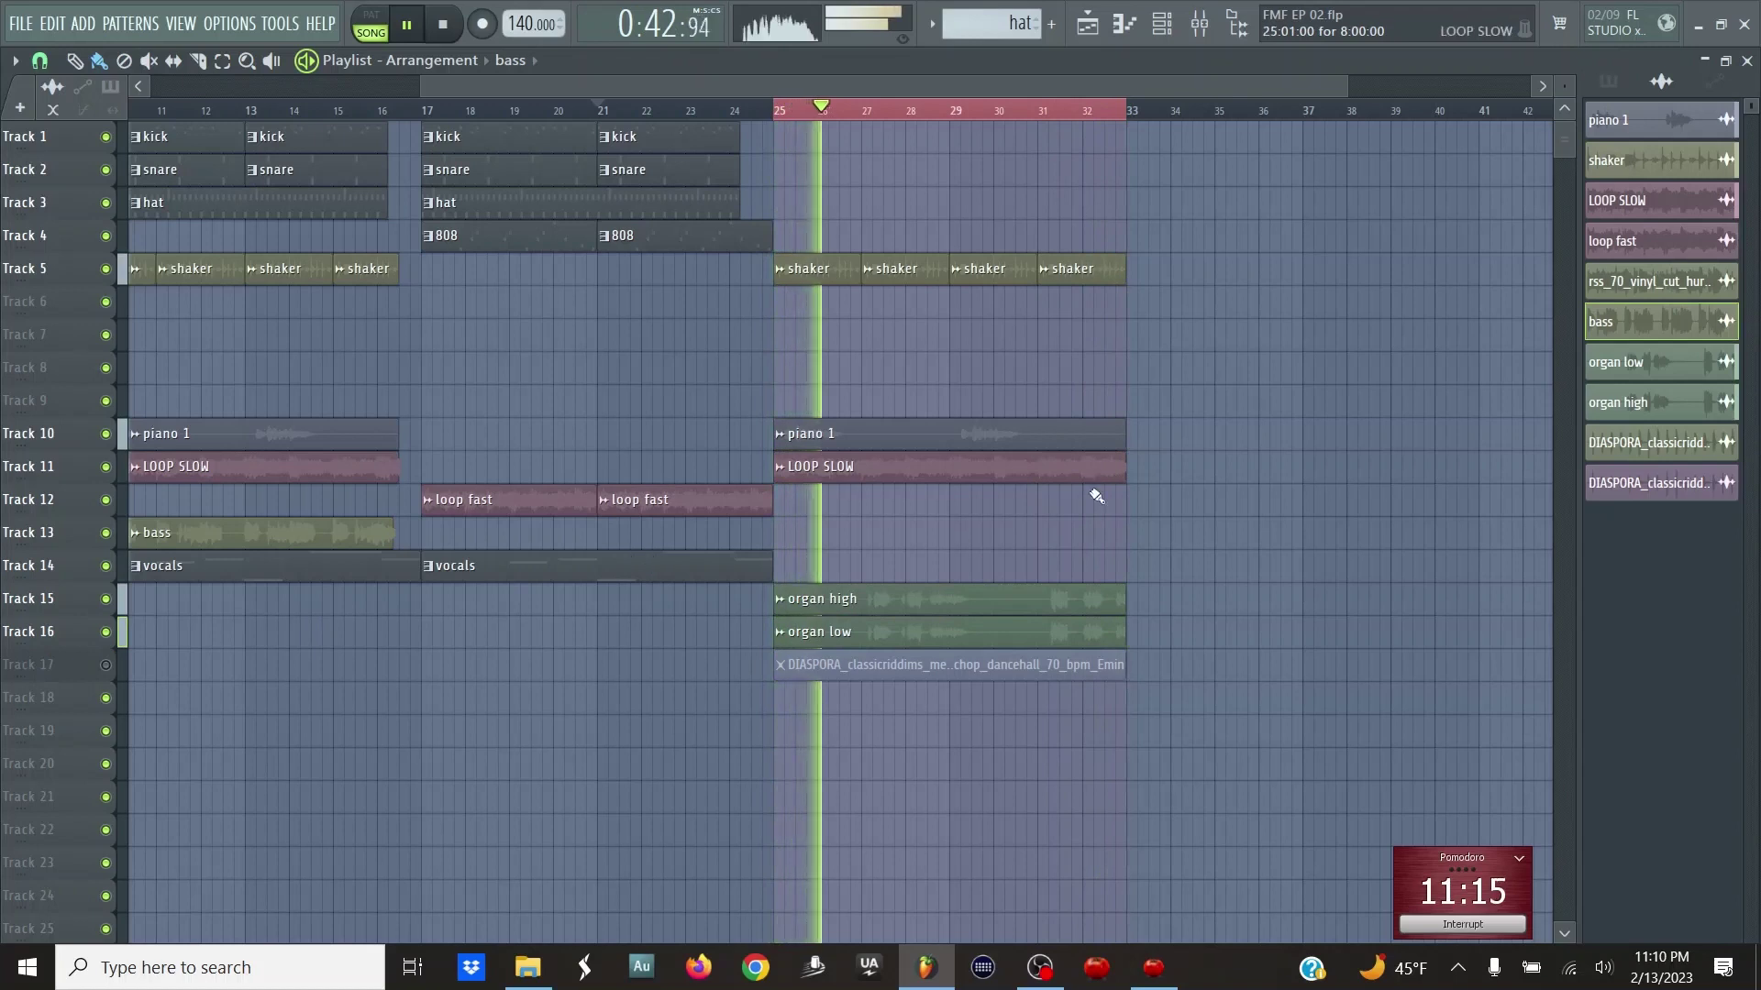
pyautogui.doubleClick(969, 597)
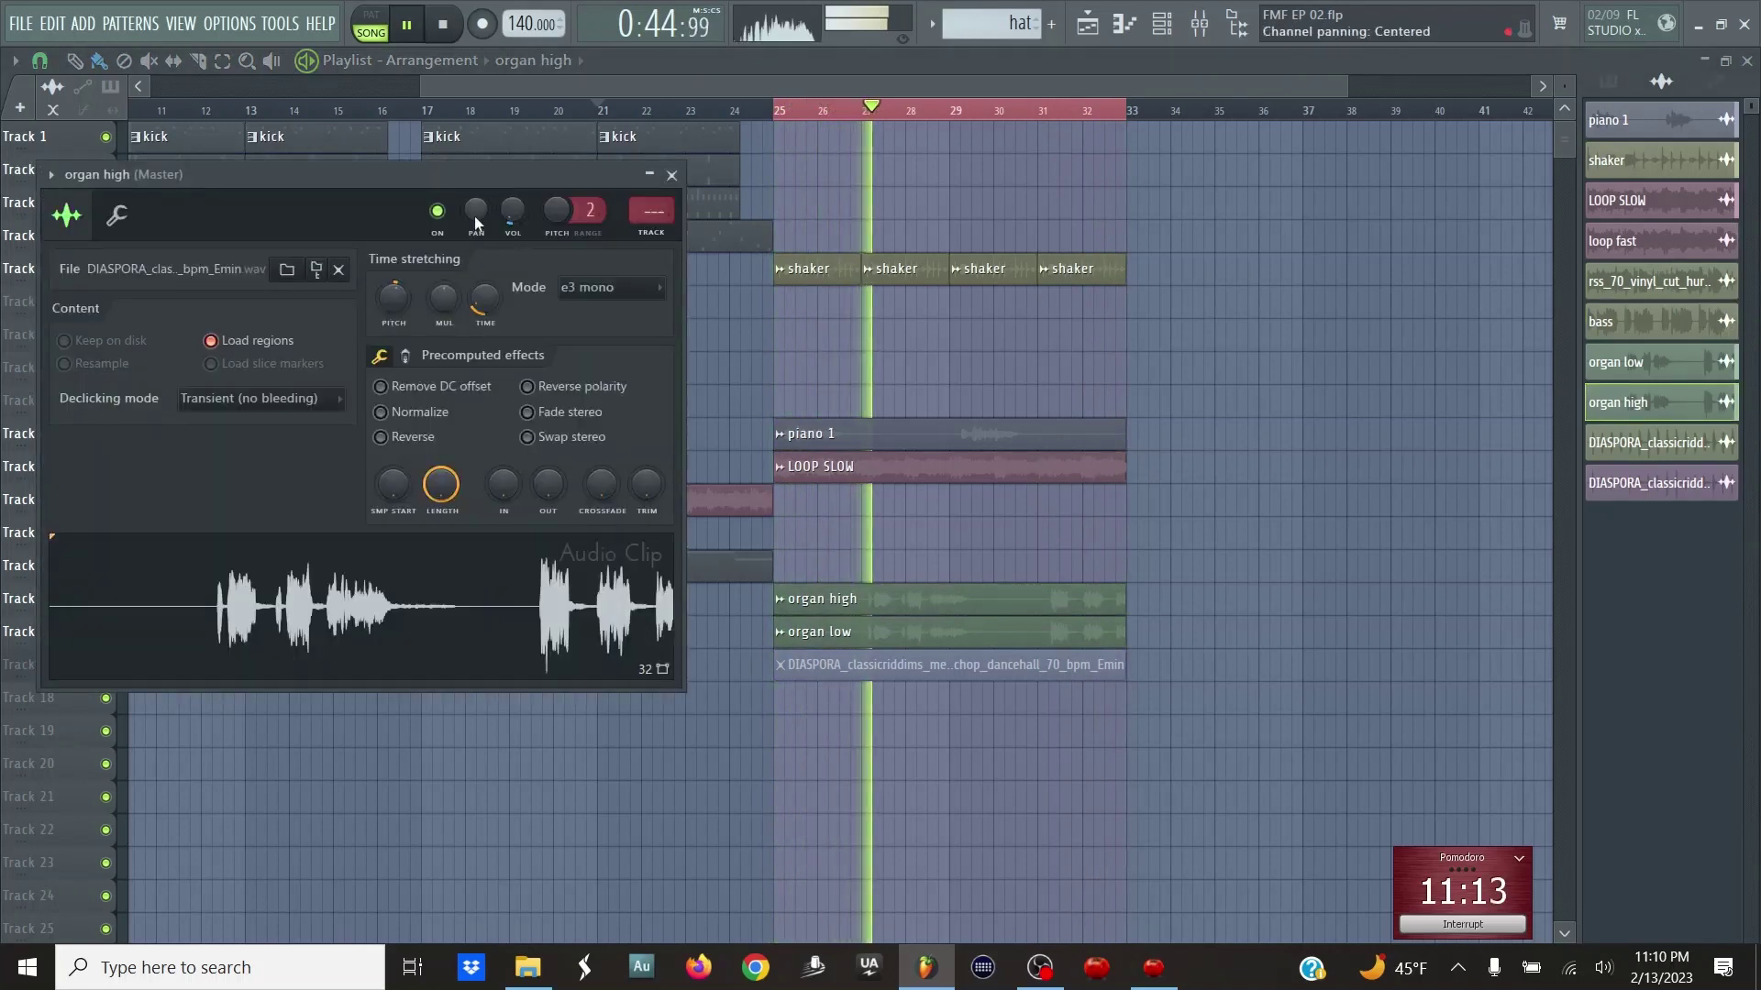
pyautogui.moveTo(475, 213); pyautogui.dragTo(475, 237)
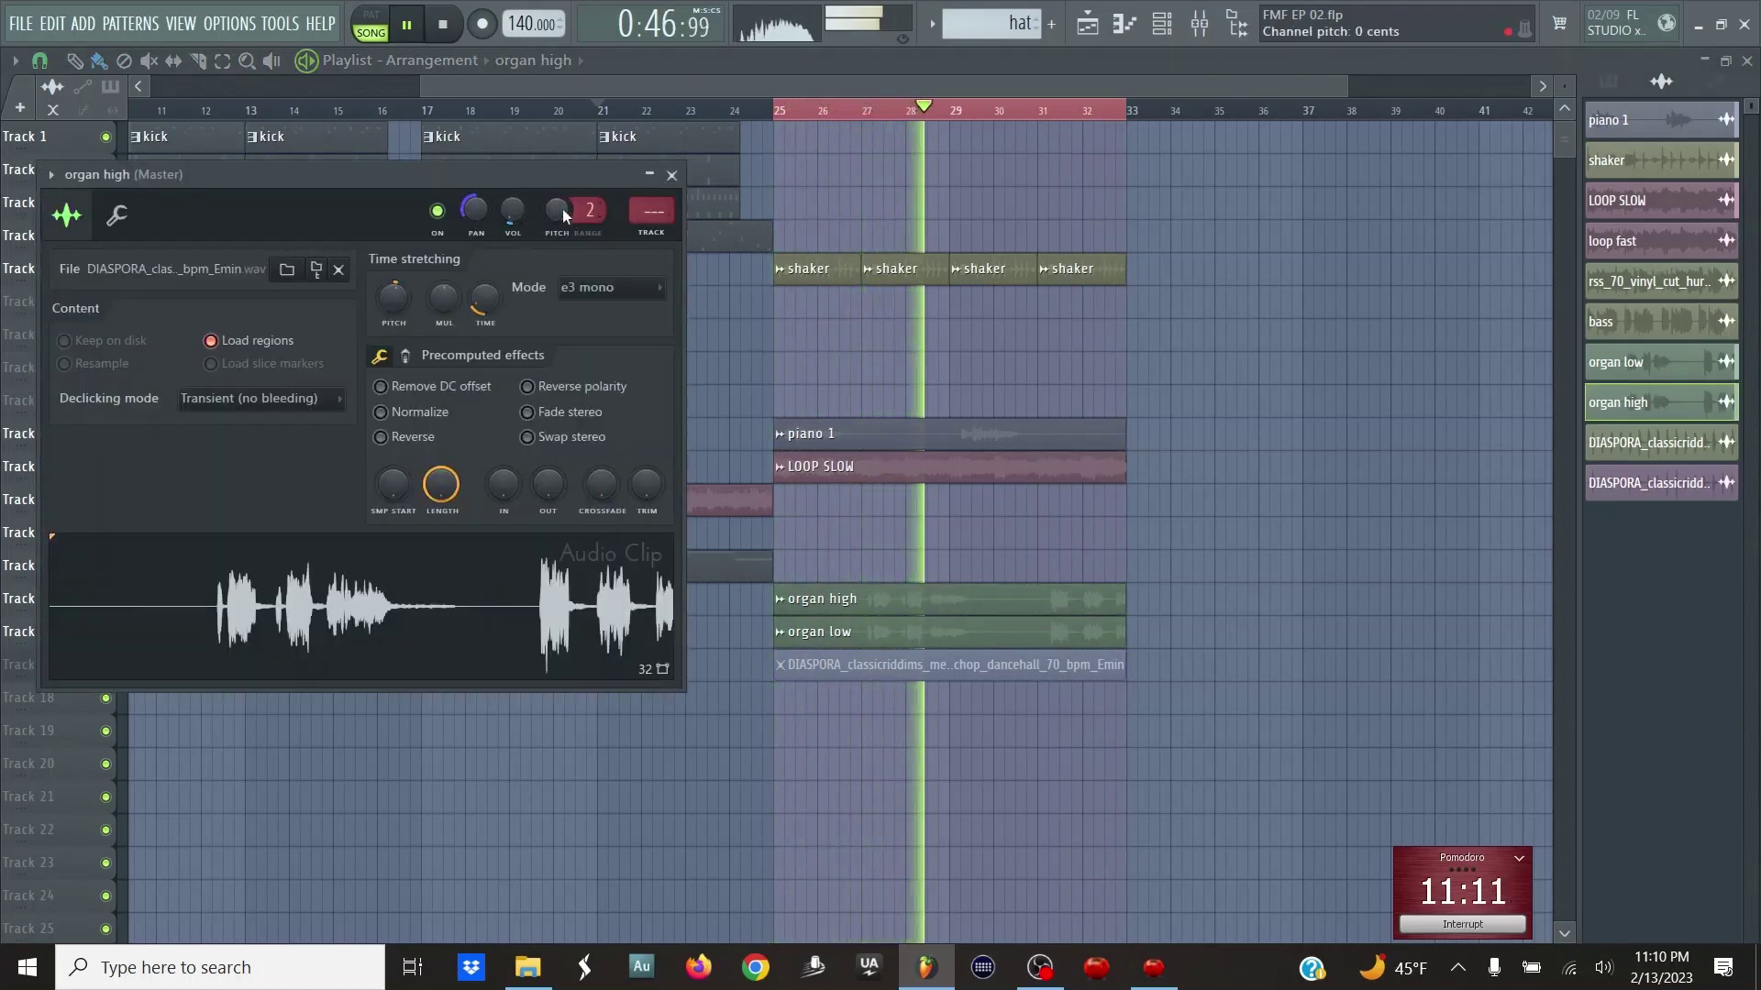
# - Review the organ low clip's panning and volume, and look at the piano 1 clip's settings
pyautogui.doubleClick(806, 633)
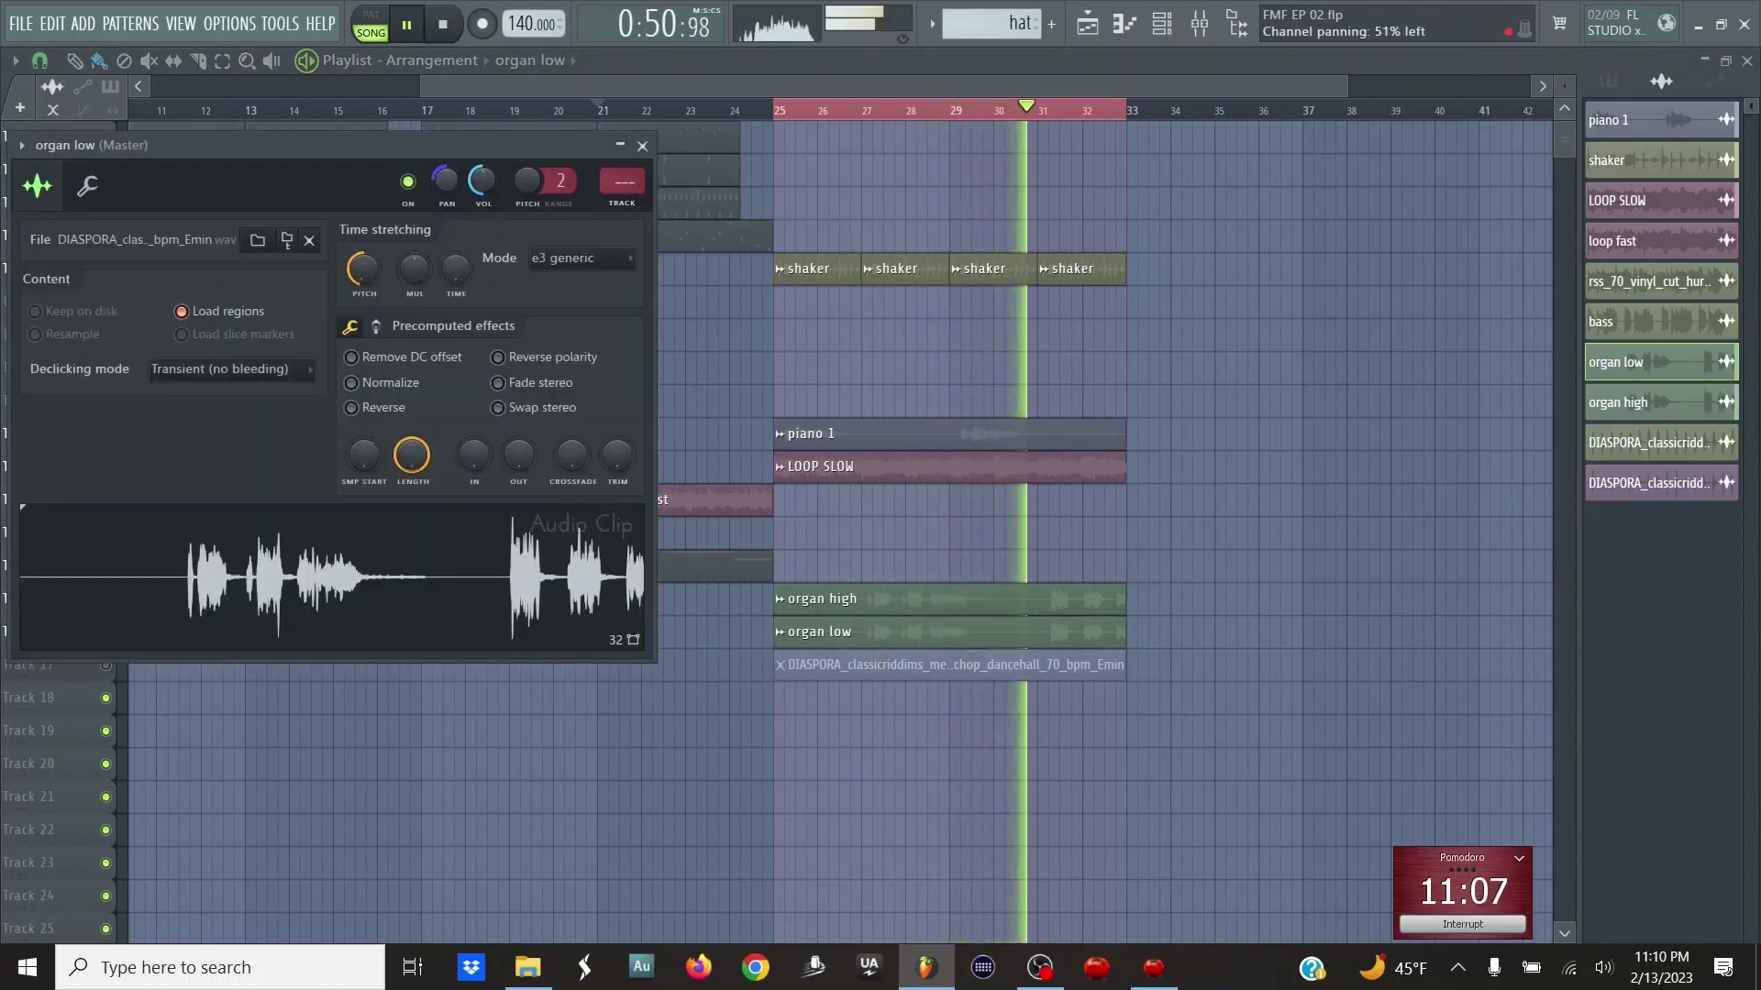
pyautogui.moveTo(447, 182)
pyautogui.mouseDown()
pyautogui.moveTo(447, 207)
pyautogui.moveTo(480, 182)
pyautogui.mouseUp()
pyautogui.click(642, 146)
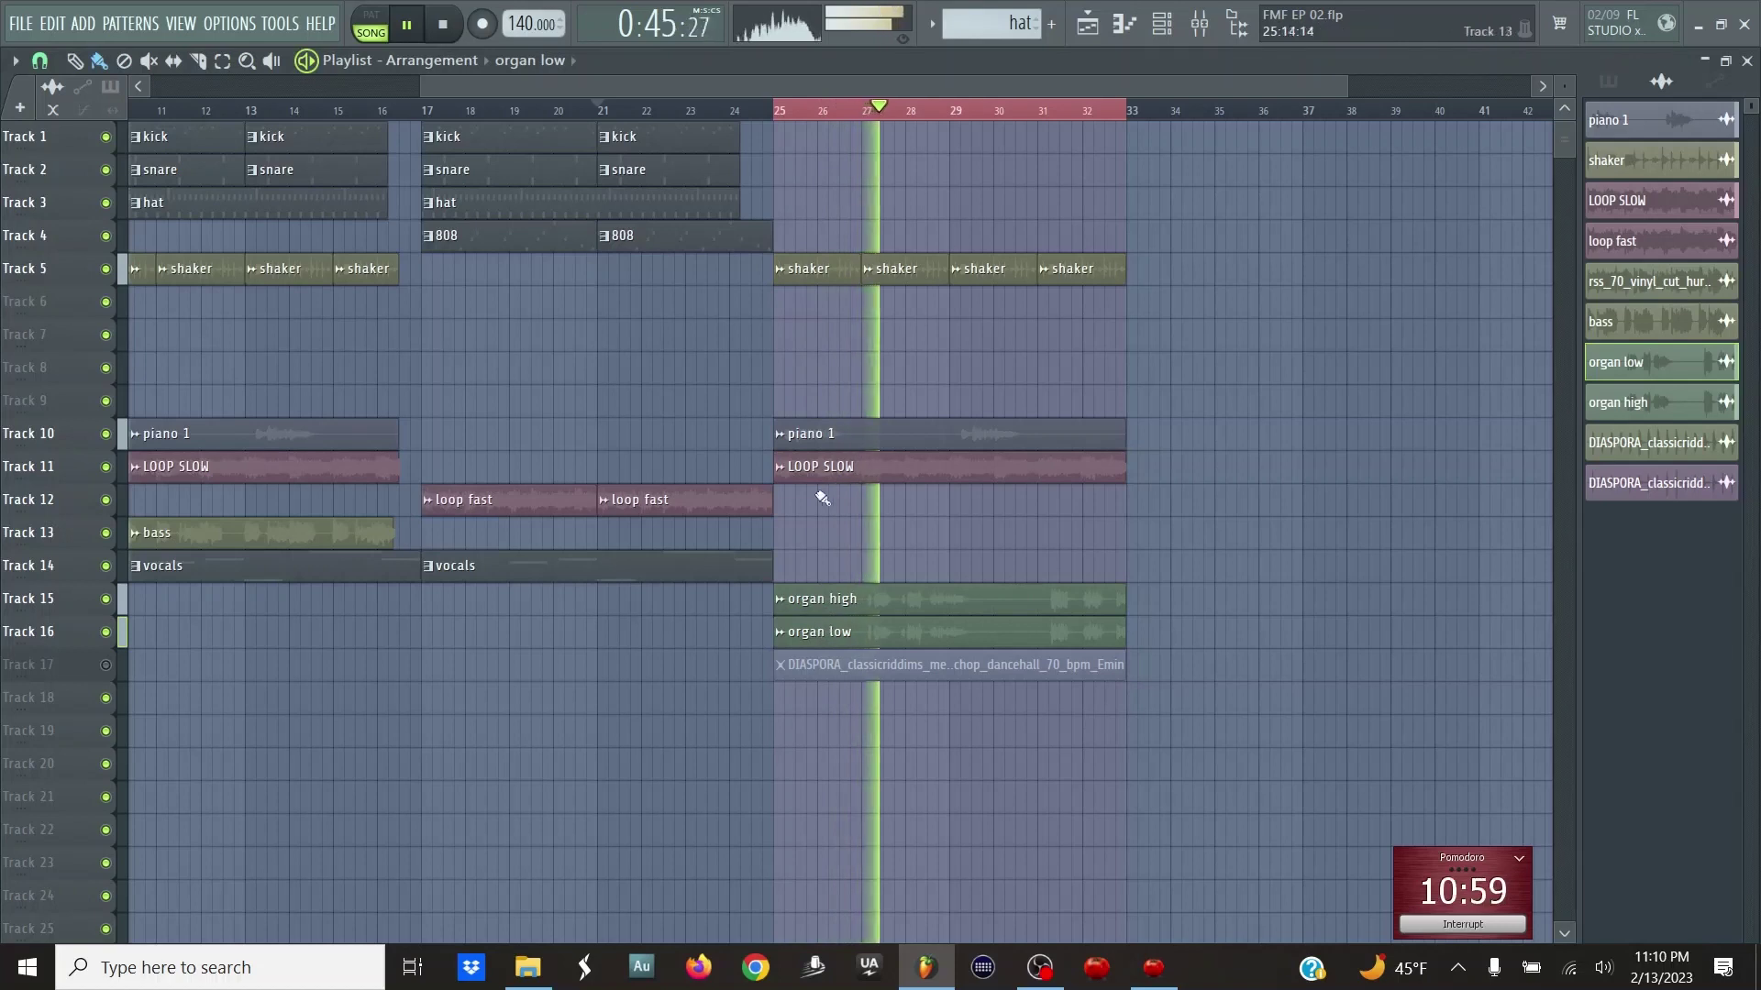
pyautogui.doubleClick(835, 432)
pyautogui.click(847, 352)
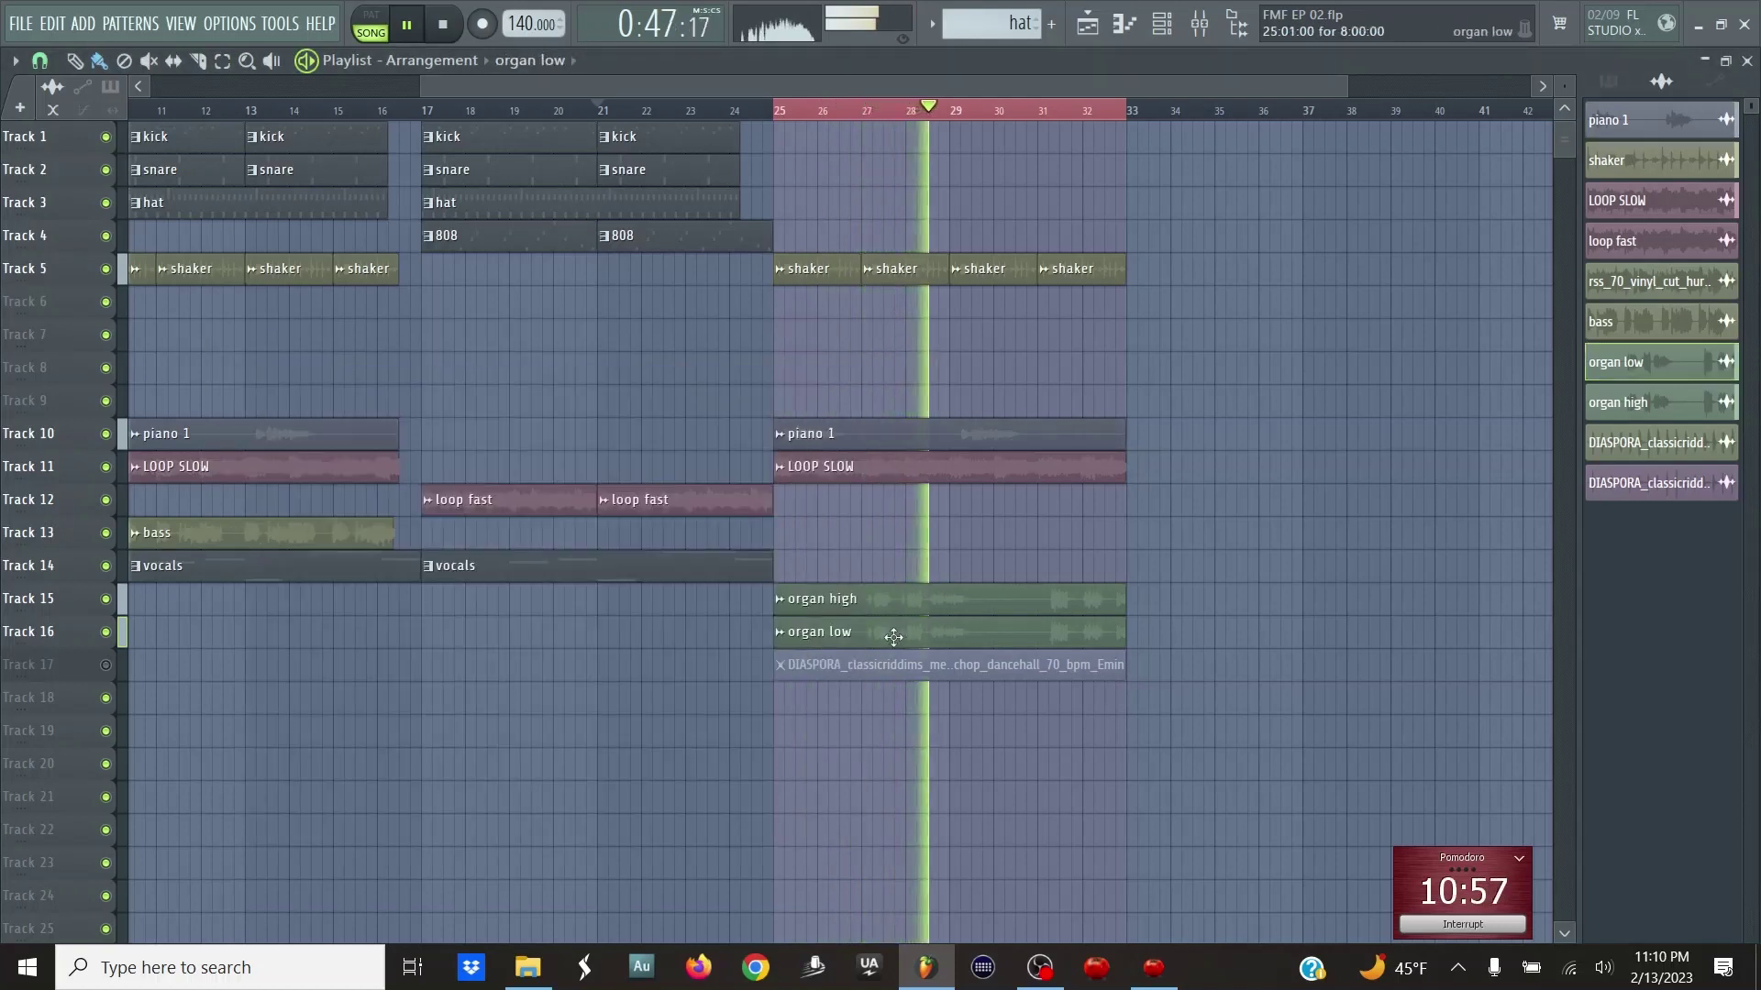
# - Route the organ low clip to mixer track 2 and unmute the DIASPORA track (Track 17)
pyautogui.doubleClick(893, 634)
pyautogui.scroll(2, 622, 182)
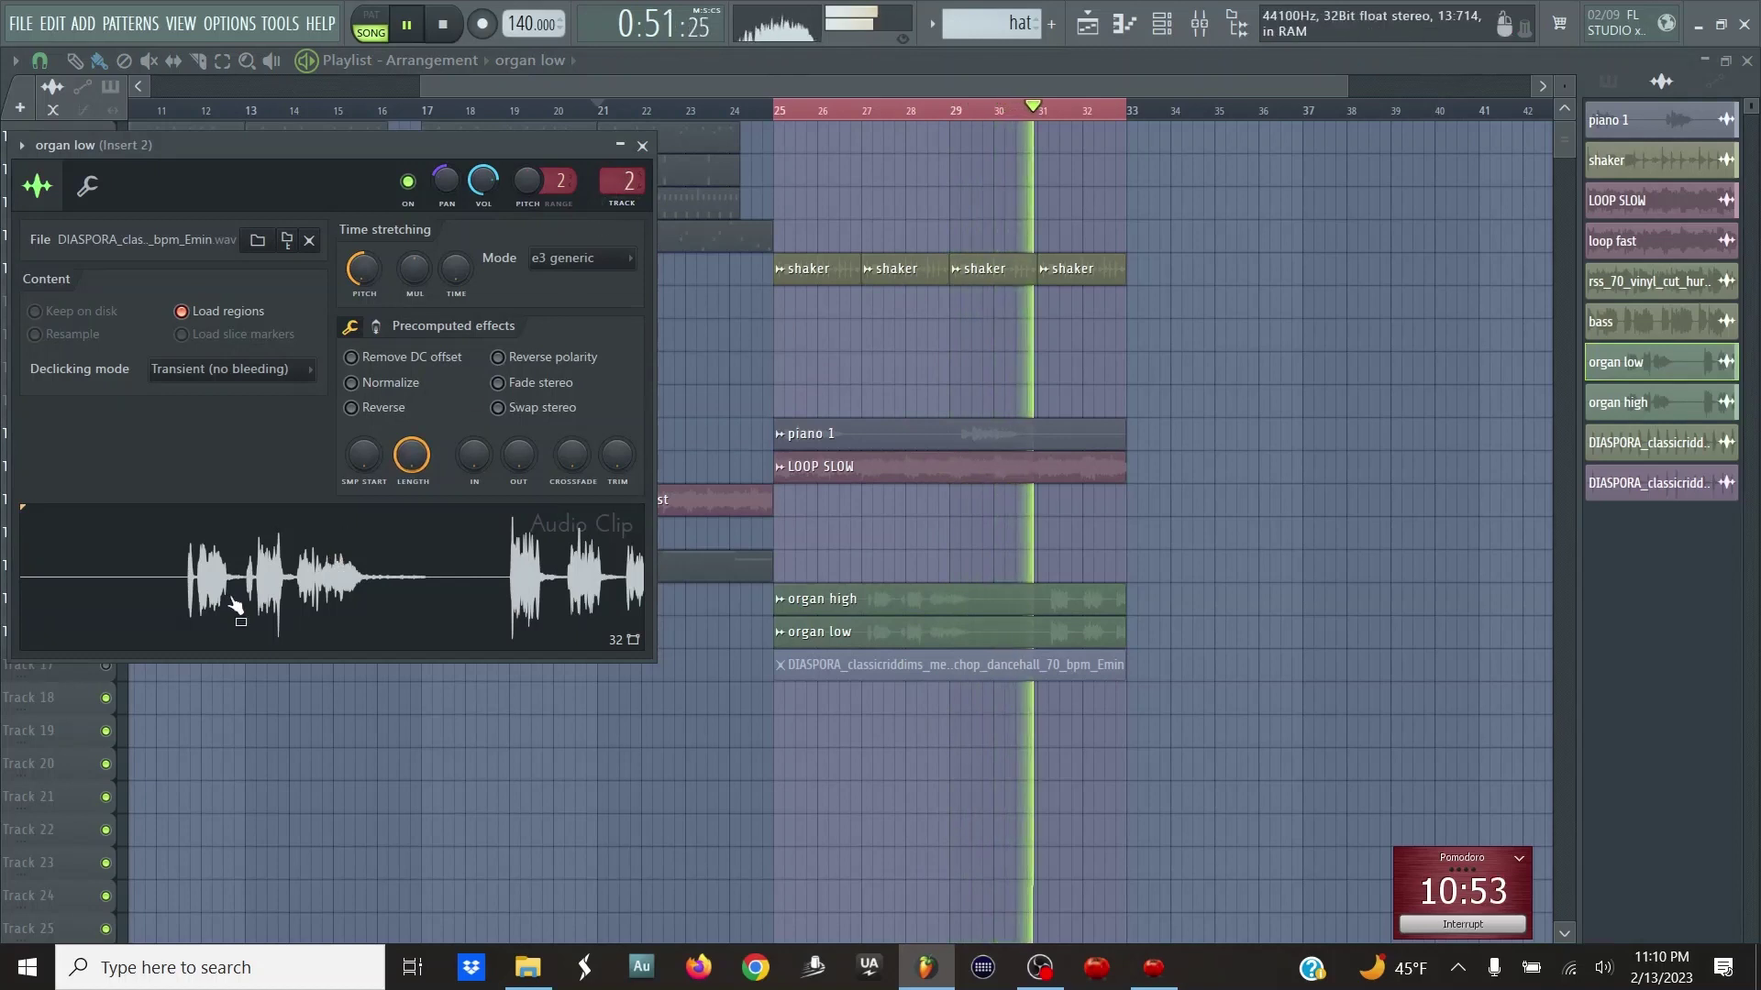
pyautogui.press('Escape')
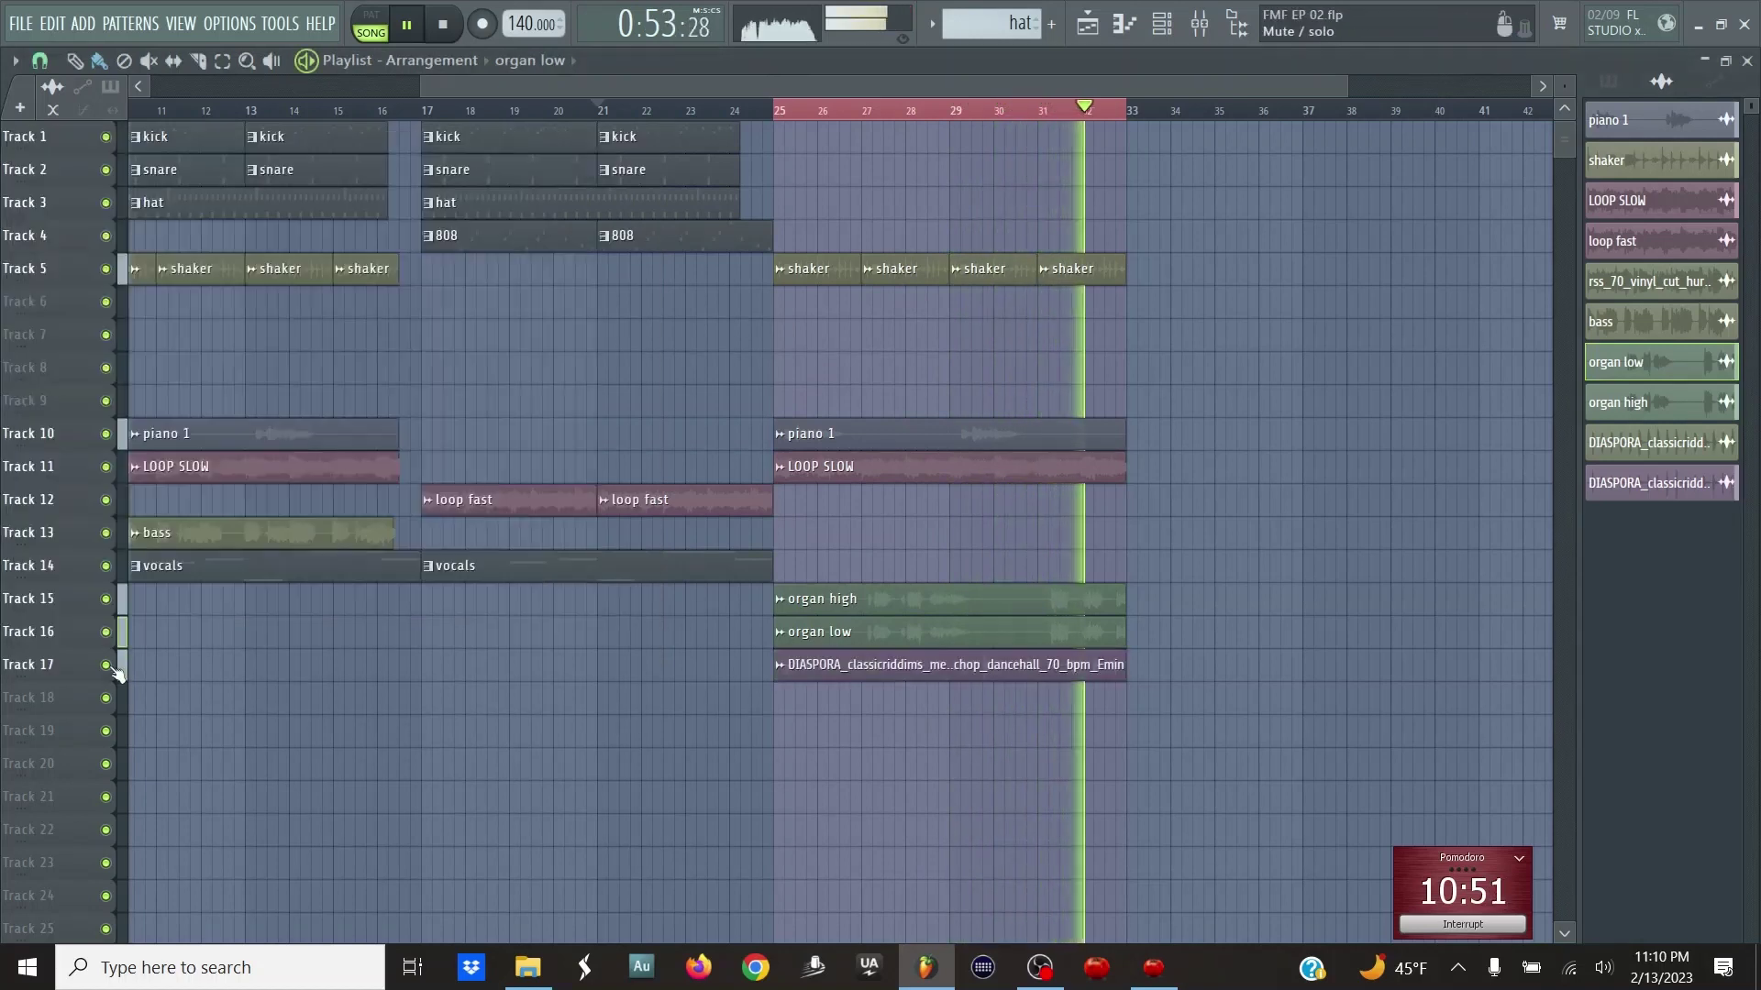
# - Check the organ low clip's channel volume in its audio clip settings
pyautogui.doubleClick(855, 648)
pyautogui.scroll(-6, 480, 190)
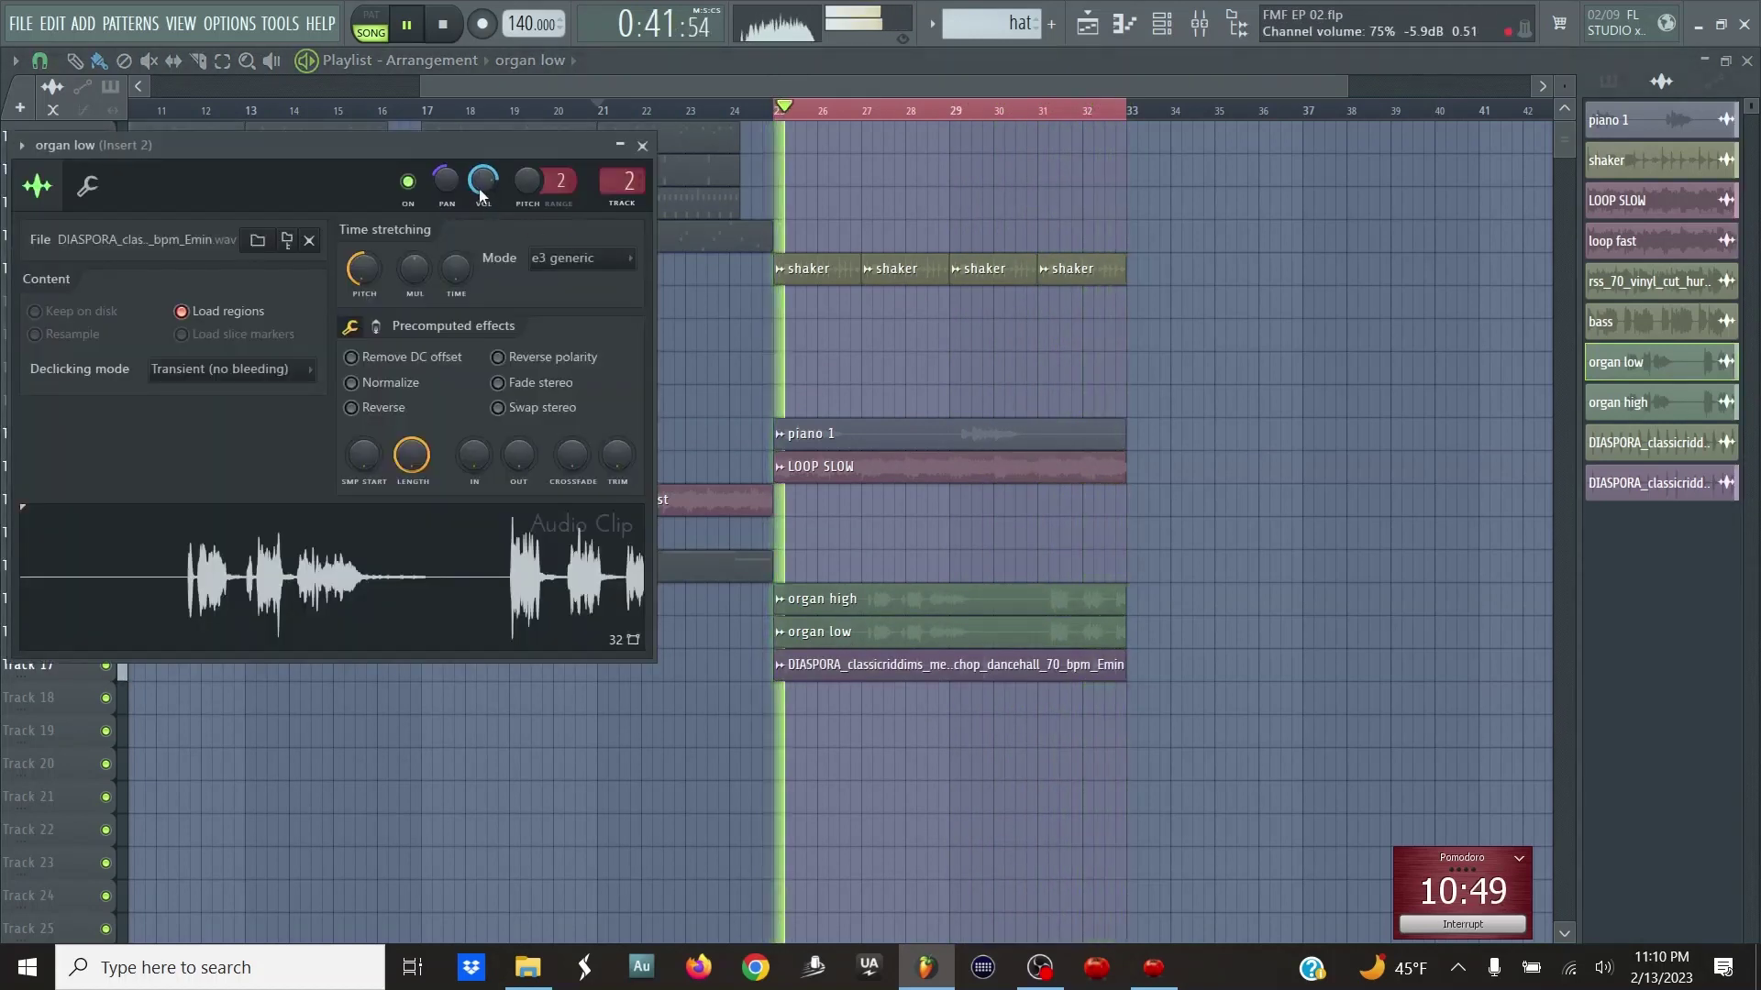
pyautogui.press('Escape')
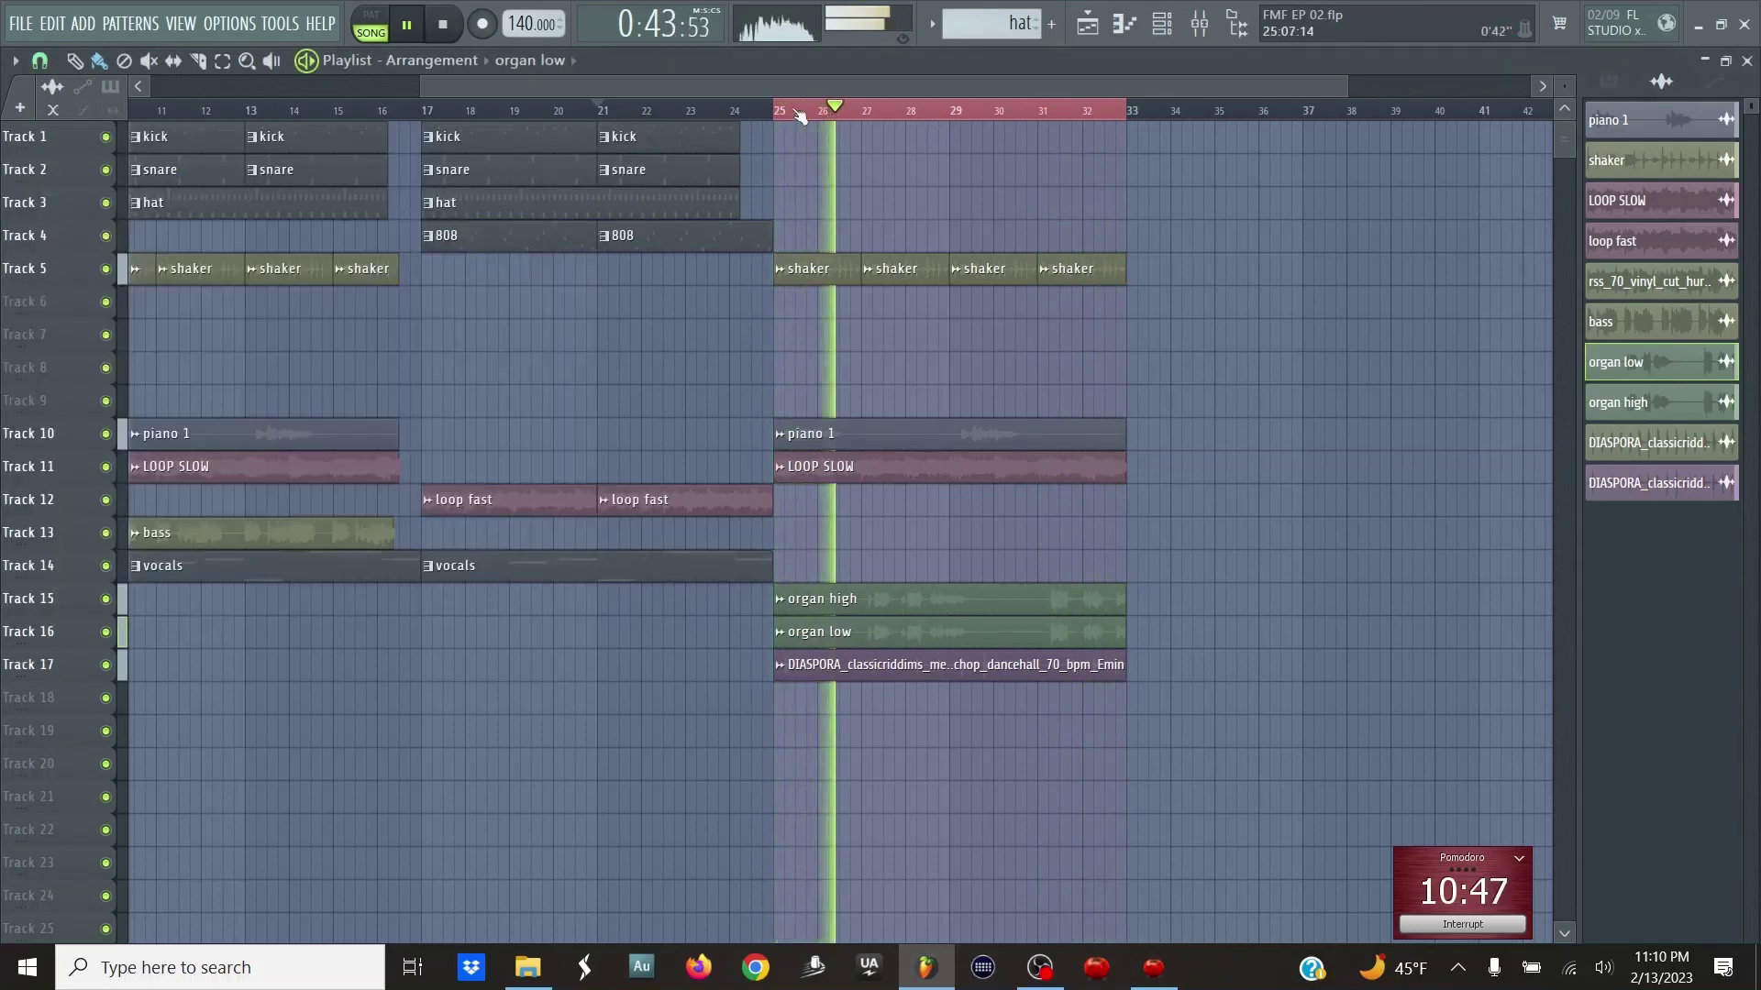
# - Clear the time selection and shorten the LOOP SLOW clip at bar 25 to a length of 7:08:00
pyautogui.scroll(-3, 798, 116)
pyautogui.keyDown('ctrl'); pyautogui.click(872, 109); pyautogui.keyUp('ctrl')
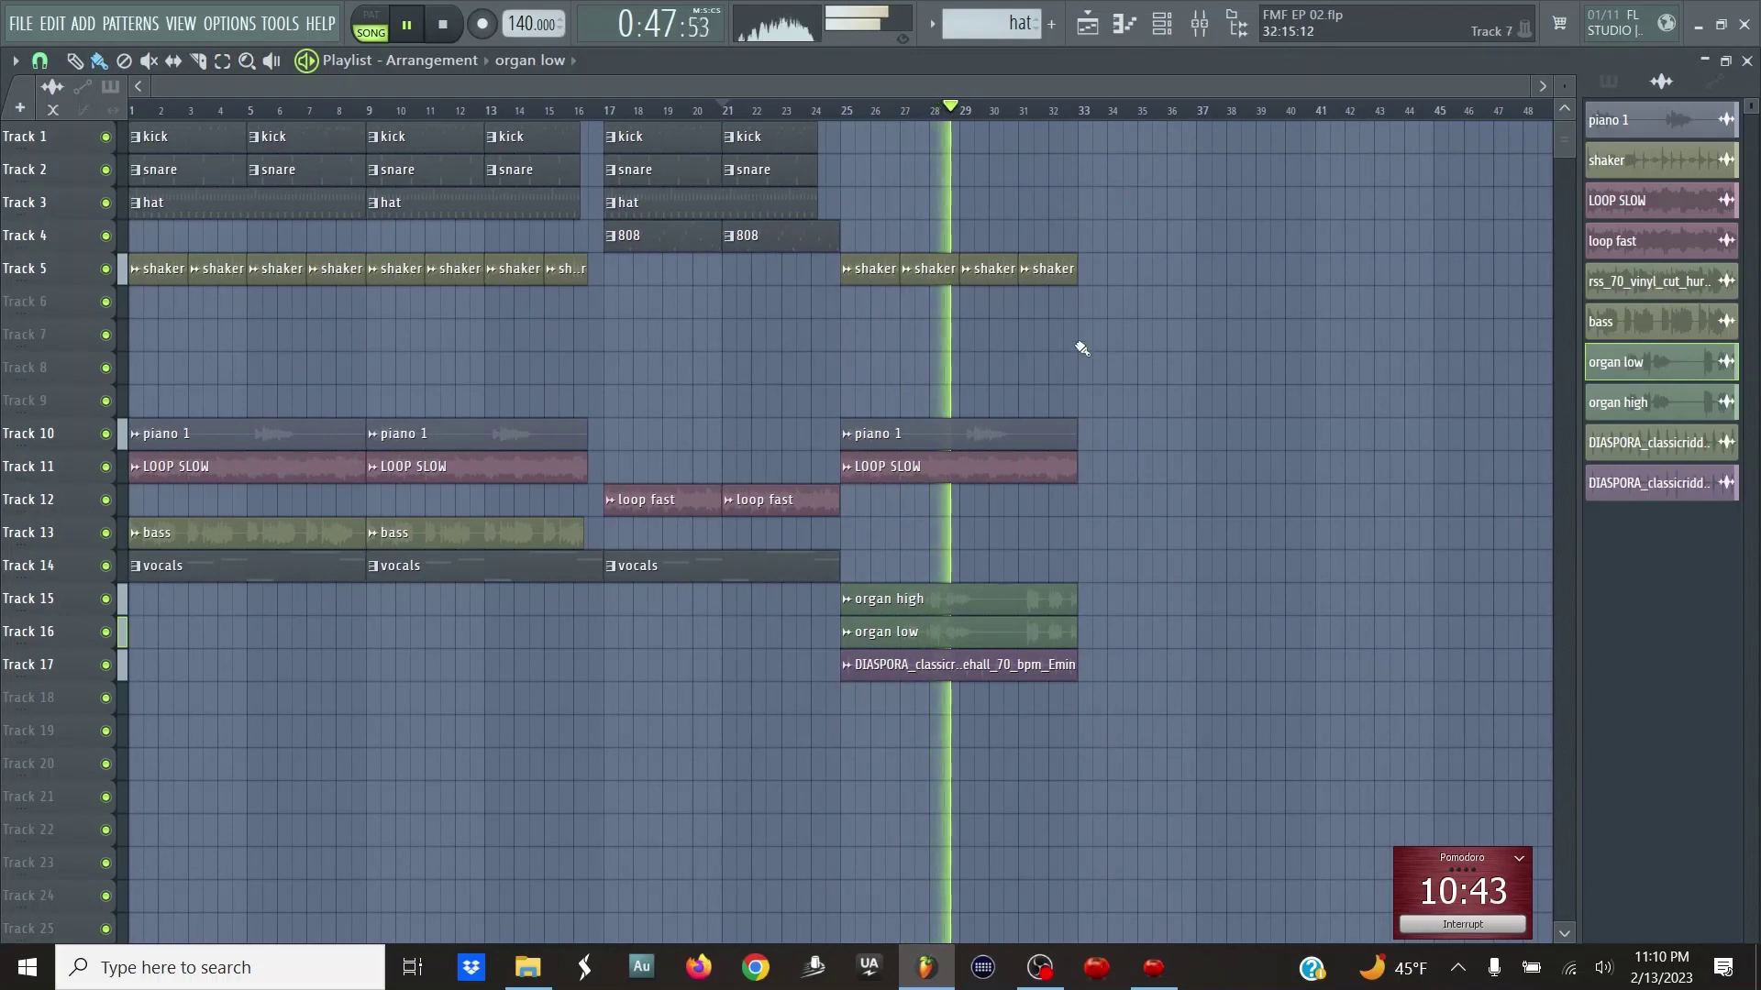
pyautogui.moveTo(1078, 465); pyautogui.dragTo(1062, 465)
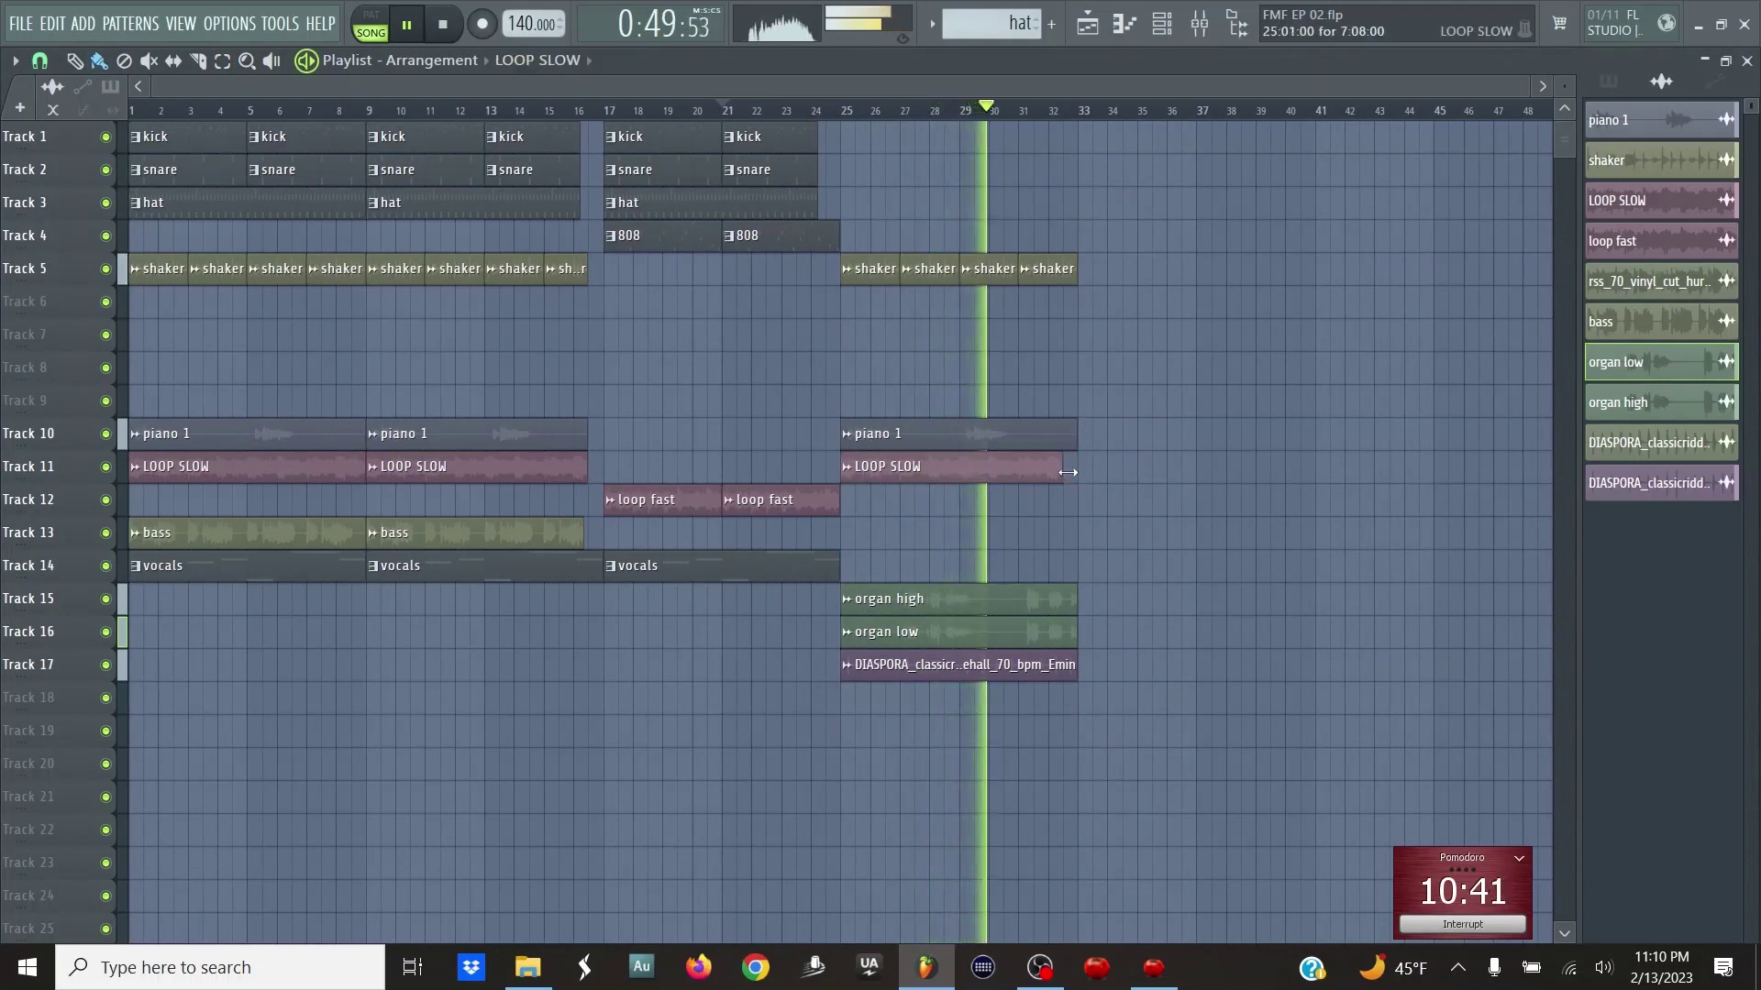
# - Review the effect chains on mixer Insert 2, Insert 5 and the sample track while the arrangement plays
pyautogui.click(1203, 25)
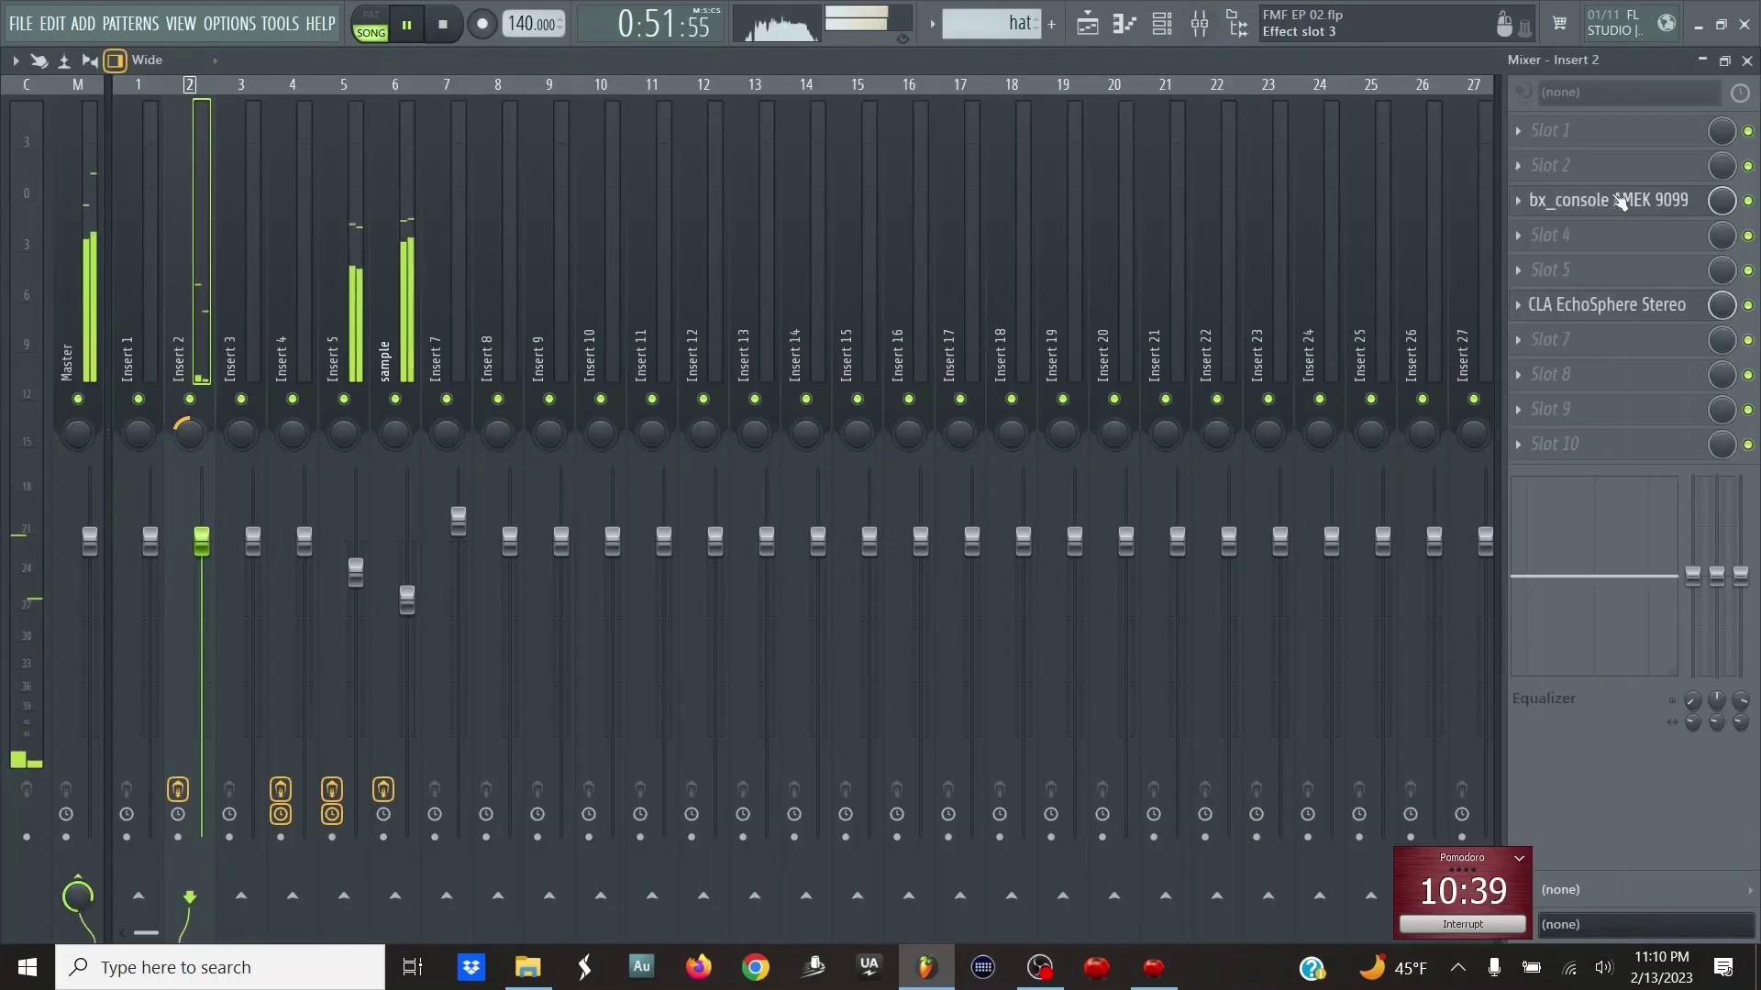
pyautogui.click(367, 348)
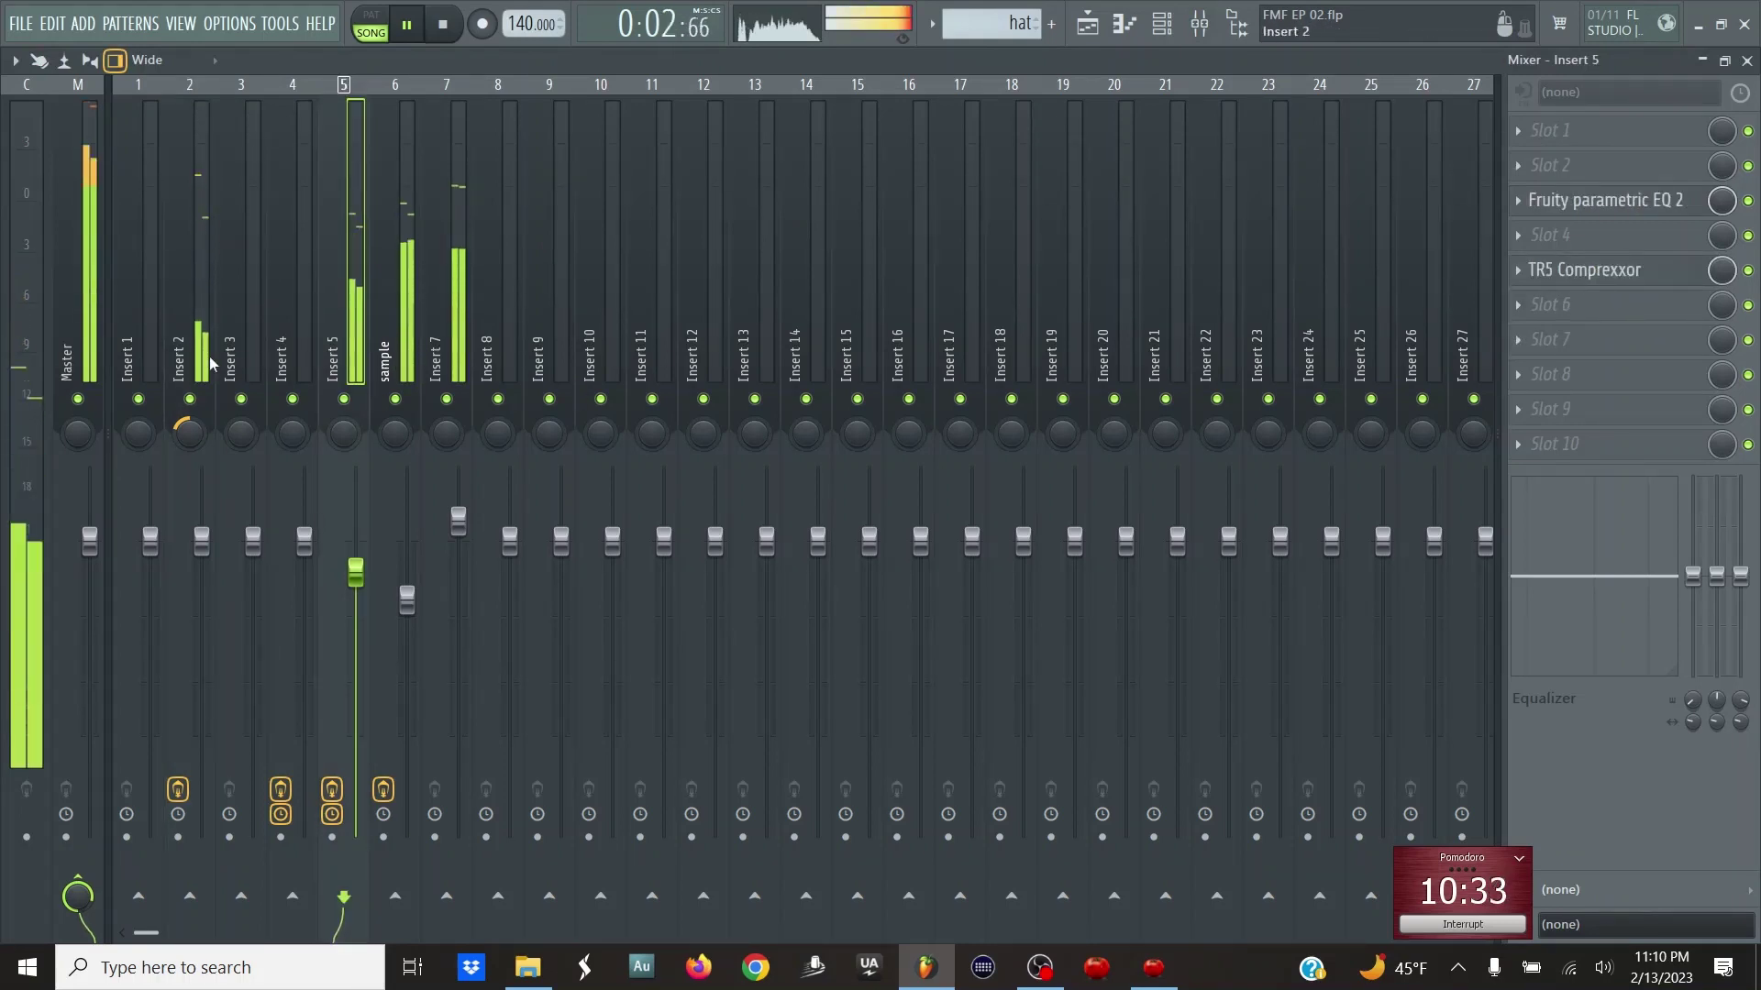
pyautogui.press('F5')
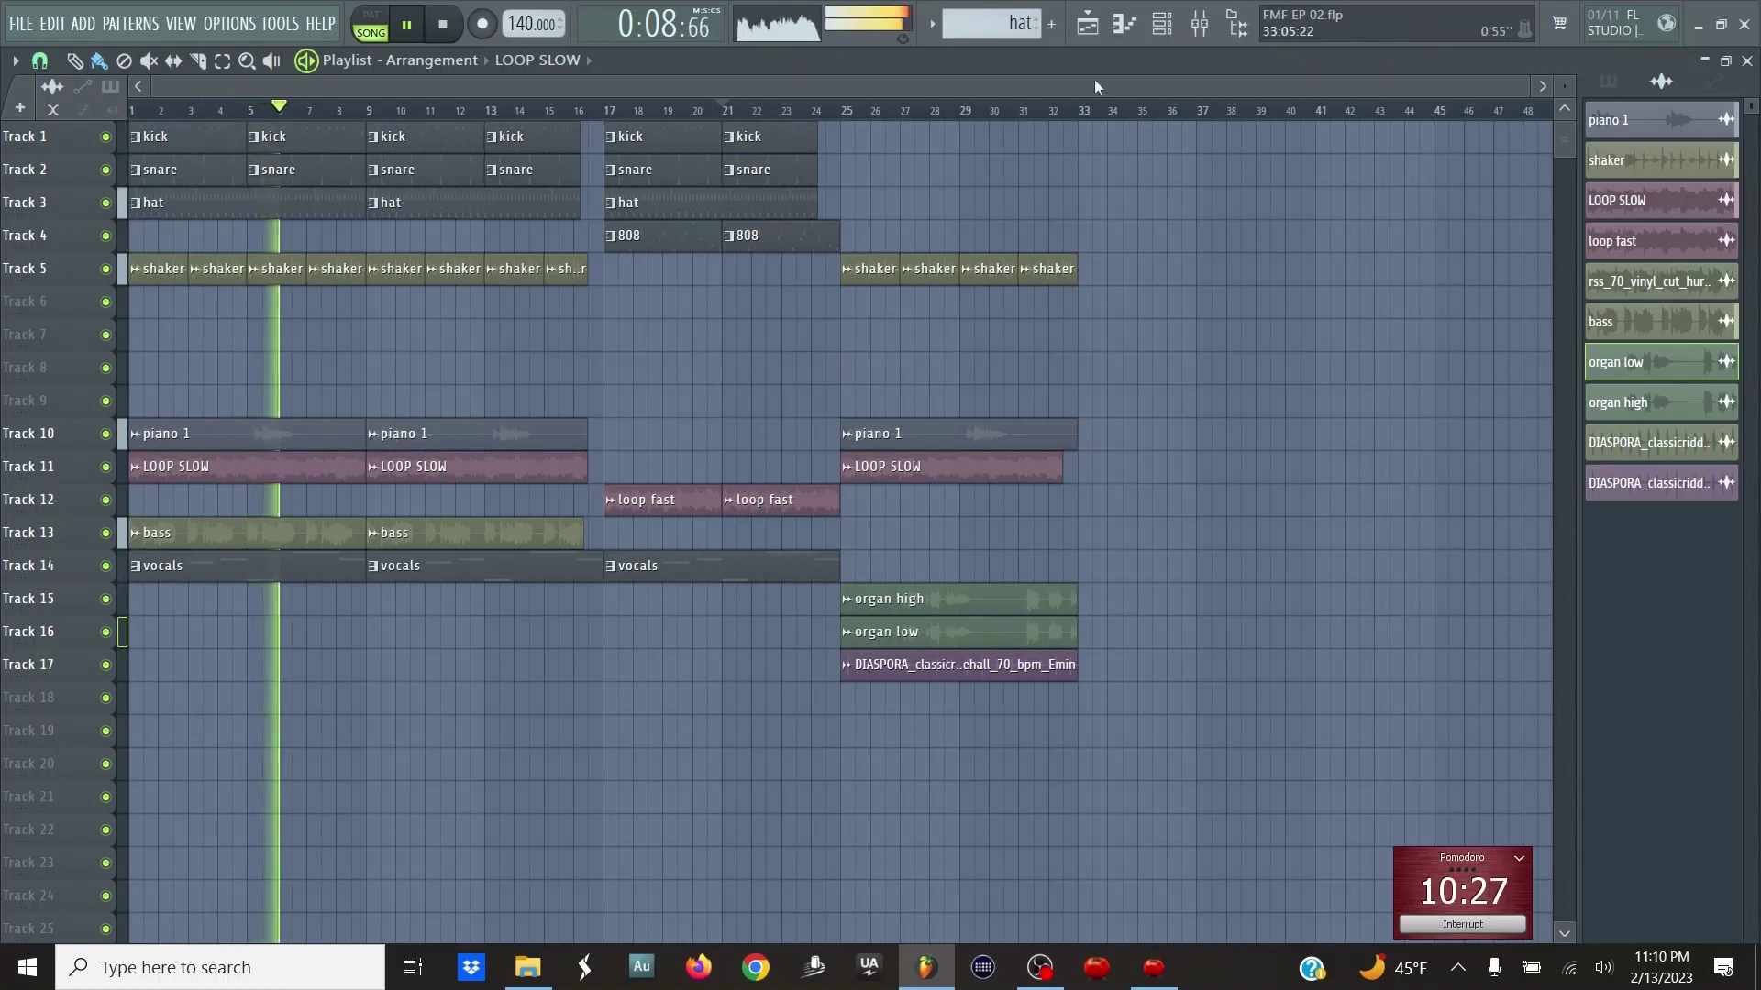
pyautogui.click(1207, 18)
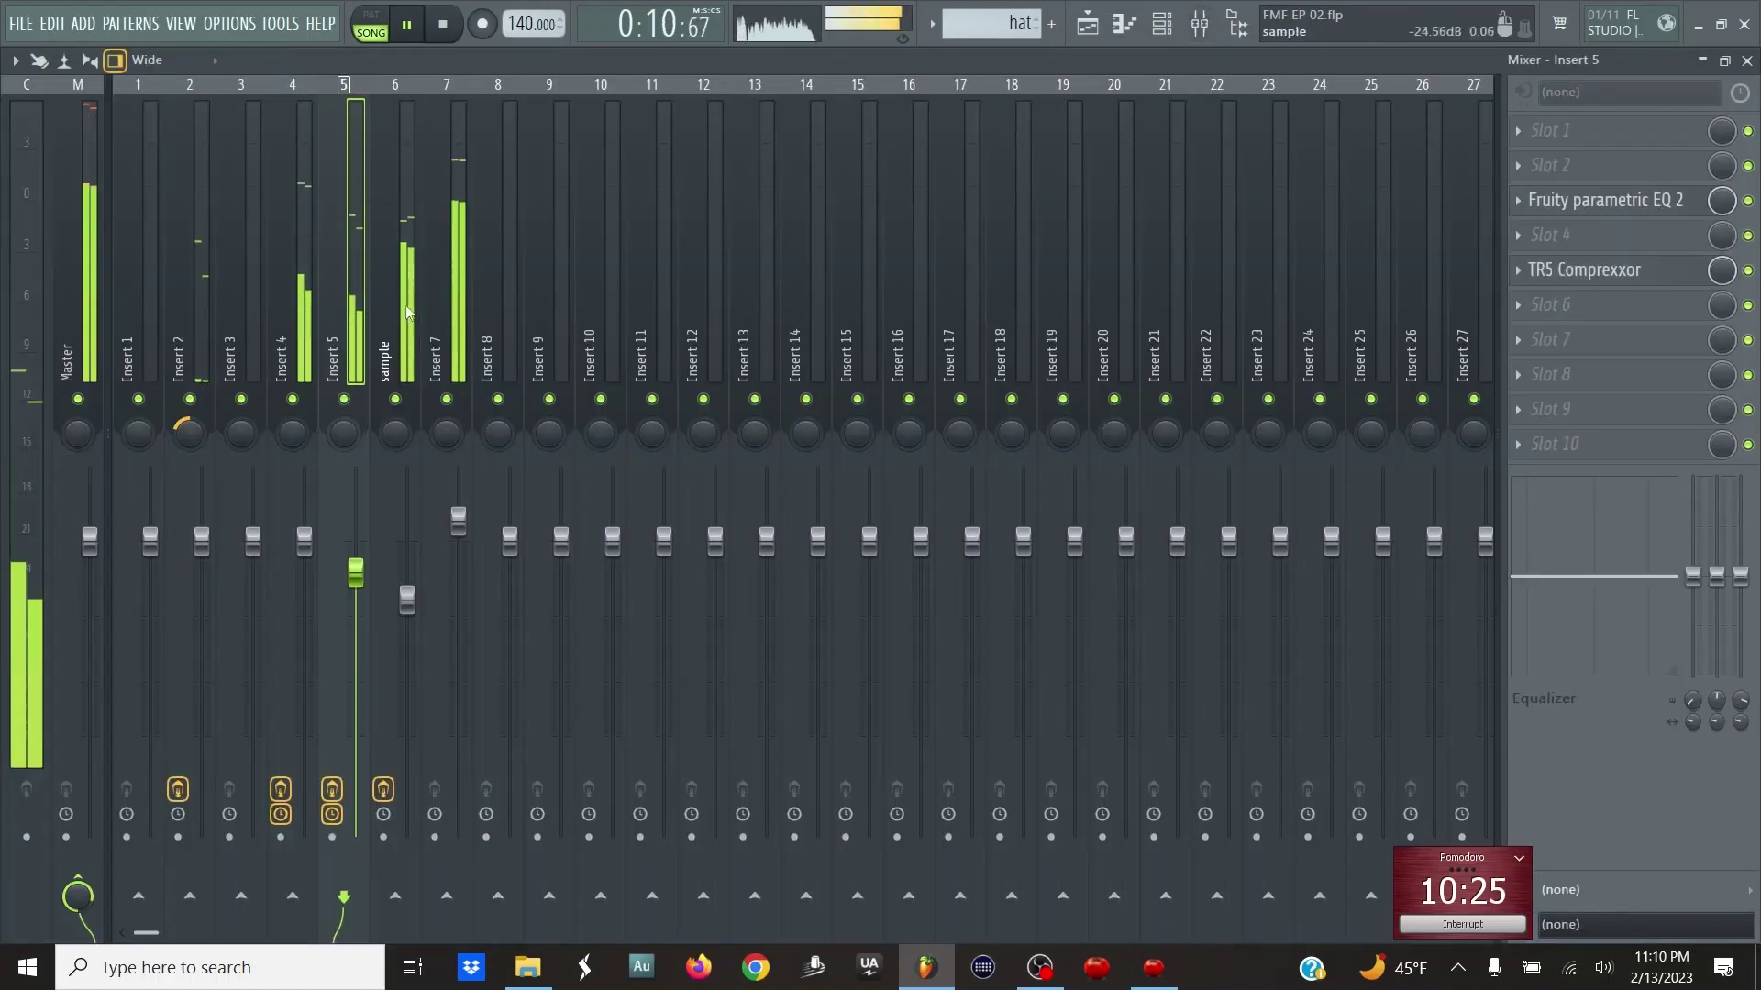
pyautogui.click(391, 337)
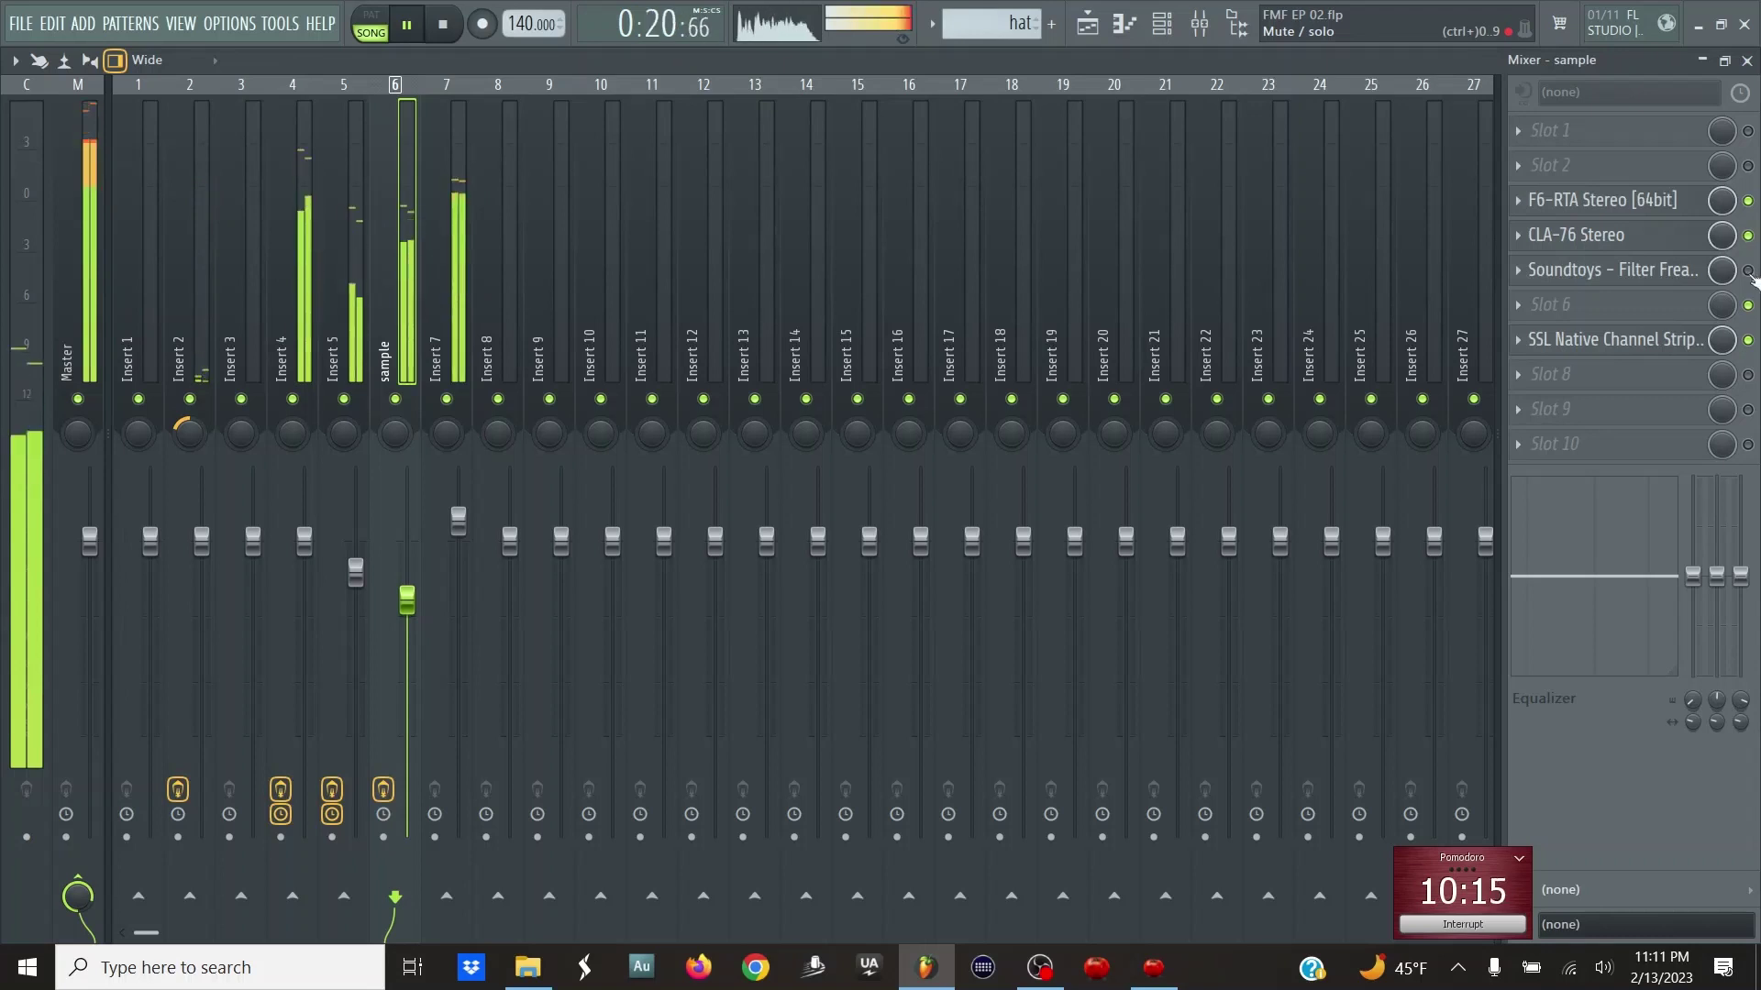
pyautogui.press('F5')
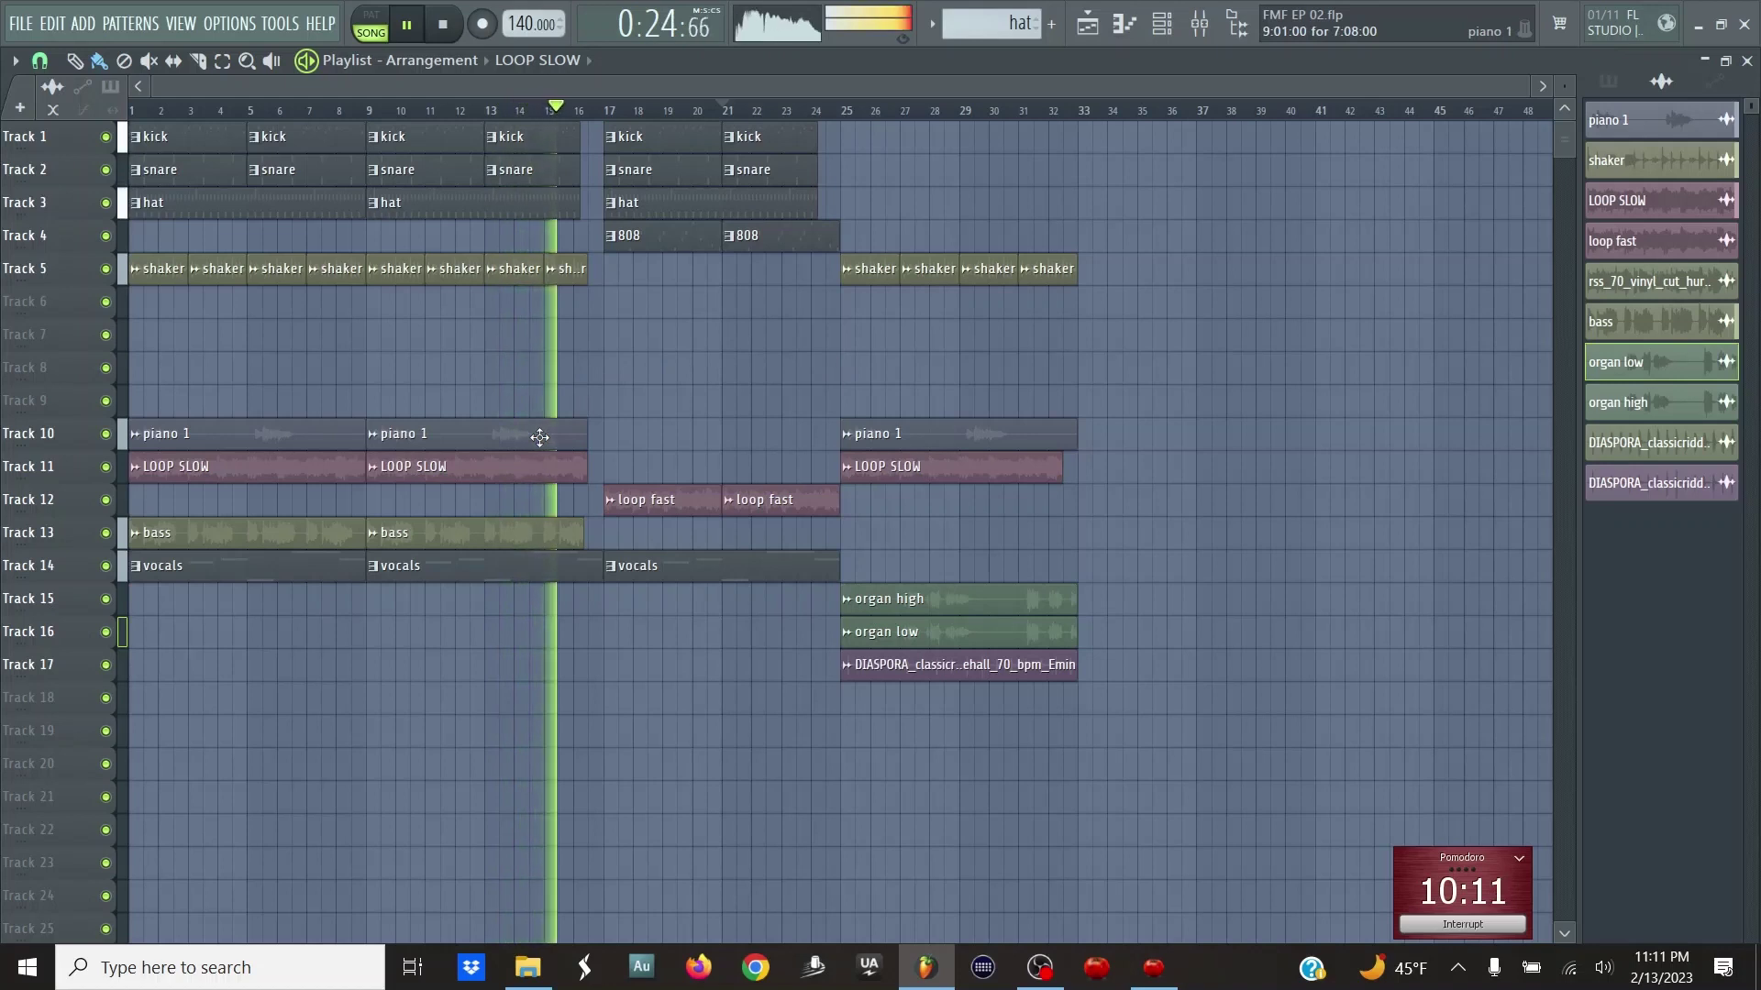
# - Delete the loop fast clip at bar 17 and turn on the Soundtoys Filter Freak effect on the sample mixer track
pyautogui.rightClick(635, 511)
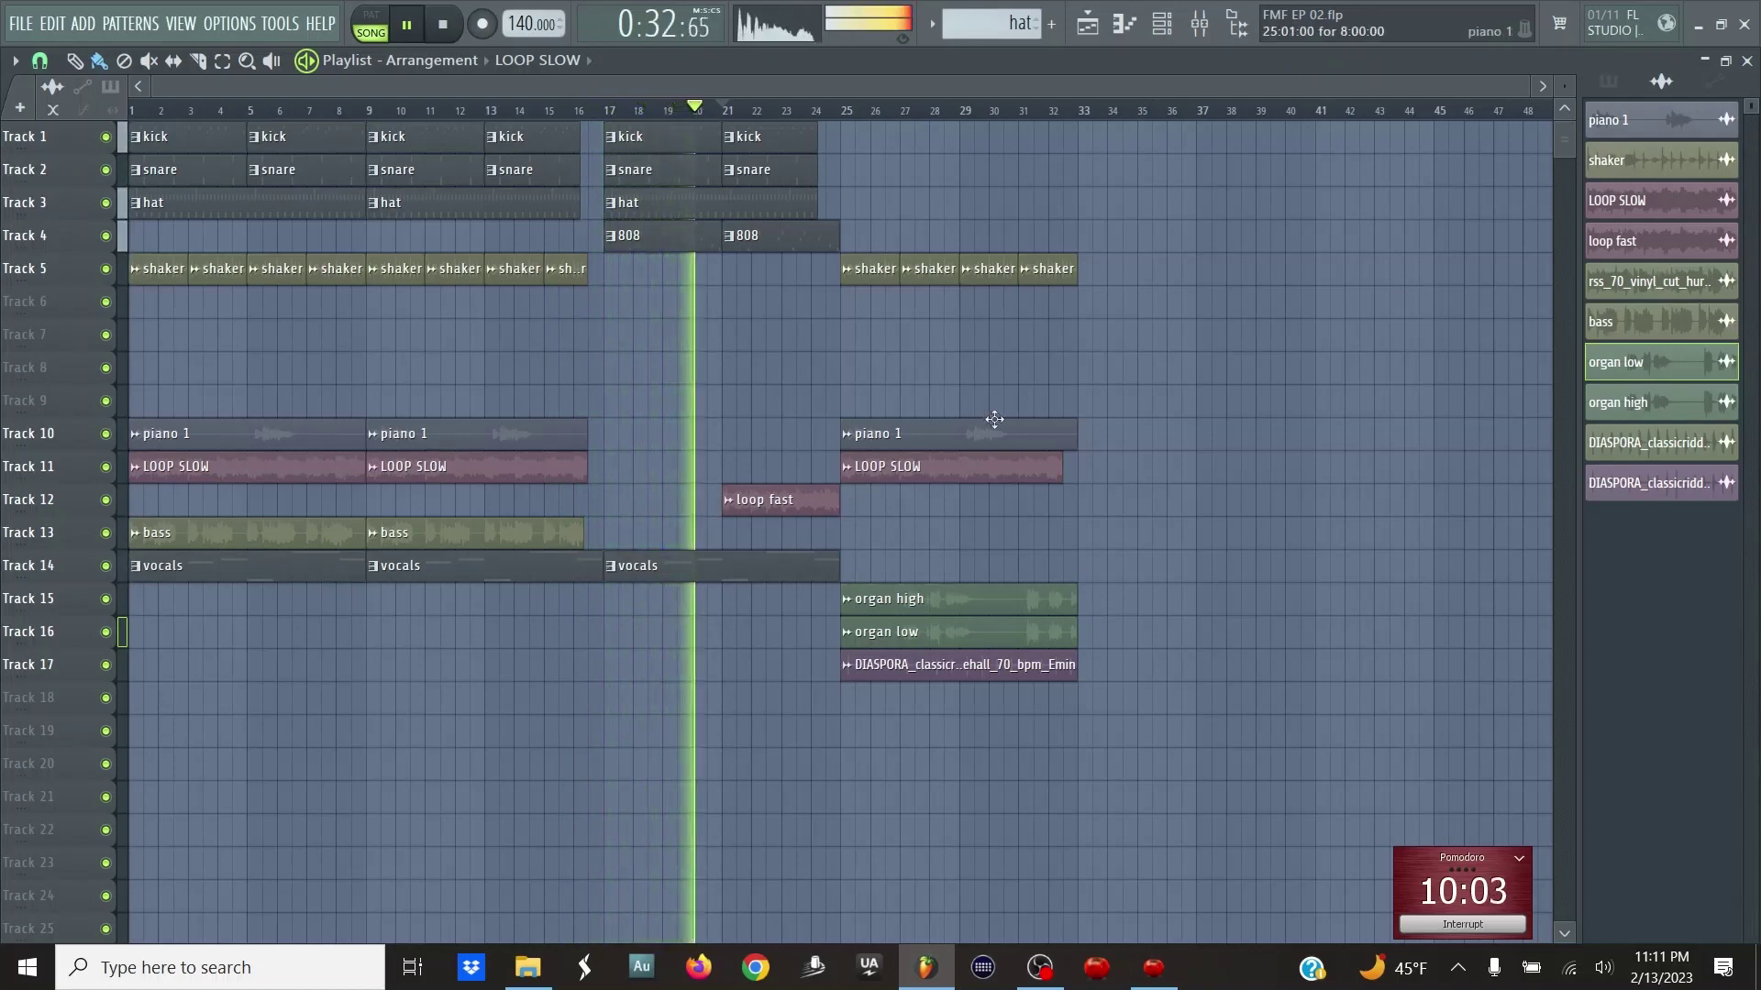
pyautogui.click(1198, 26)
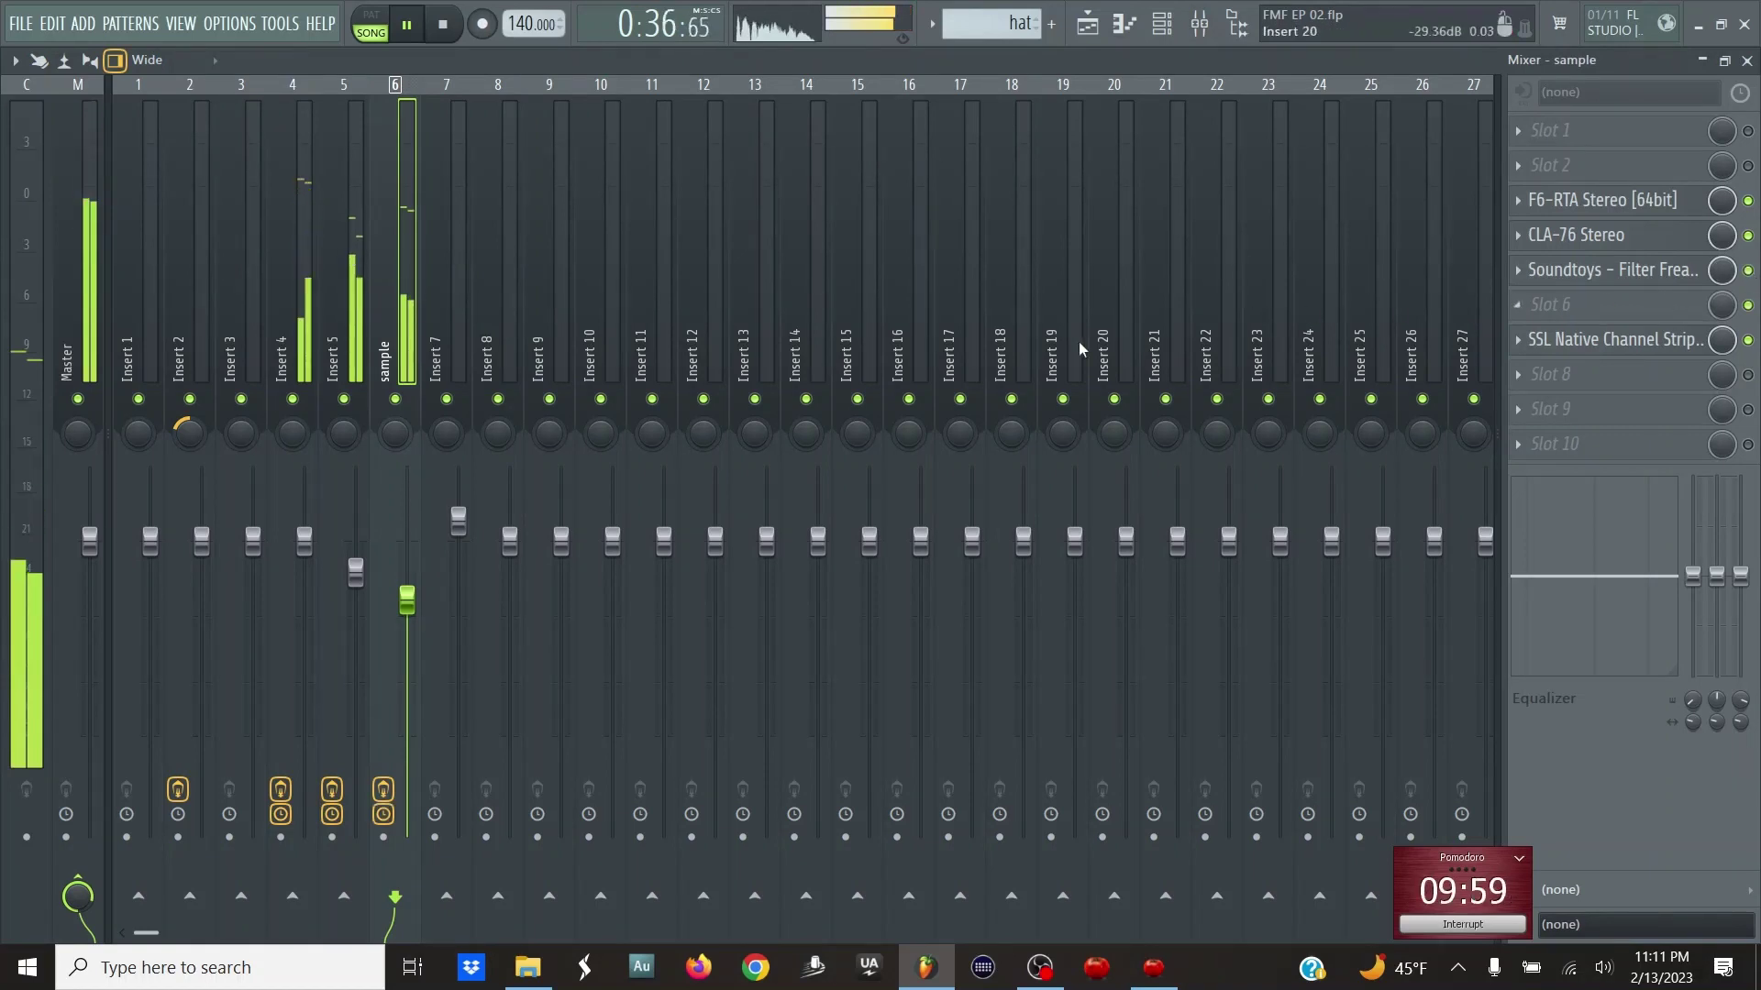
pyautogui.press('F9')
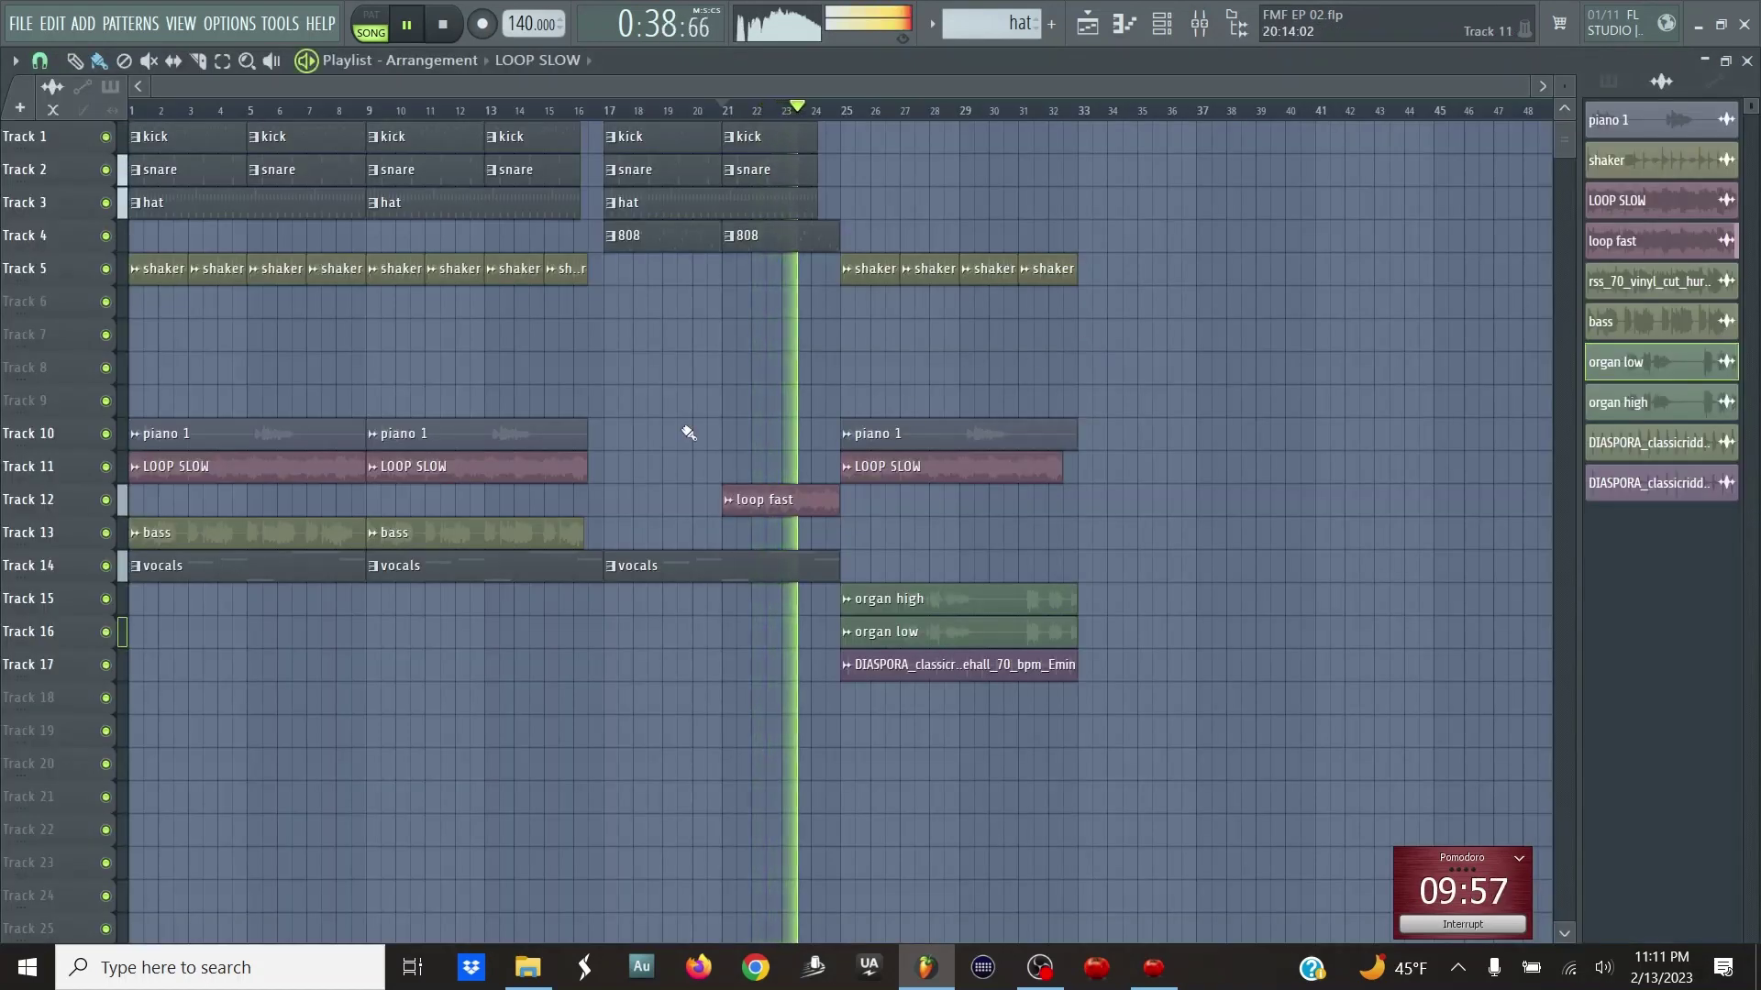
# - Stop playback, and audition the kick, snare and hat tracks soloed one after another from the start of the arrangement
pyautogui.click(447, 24)
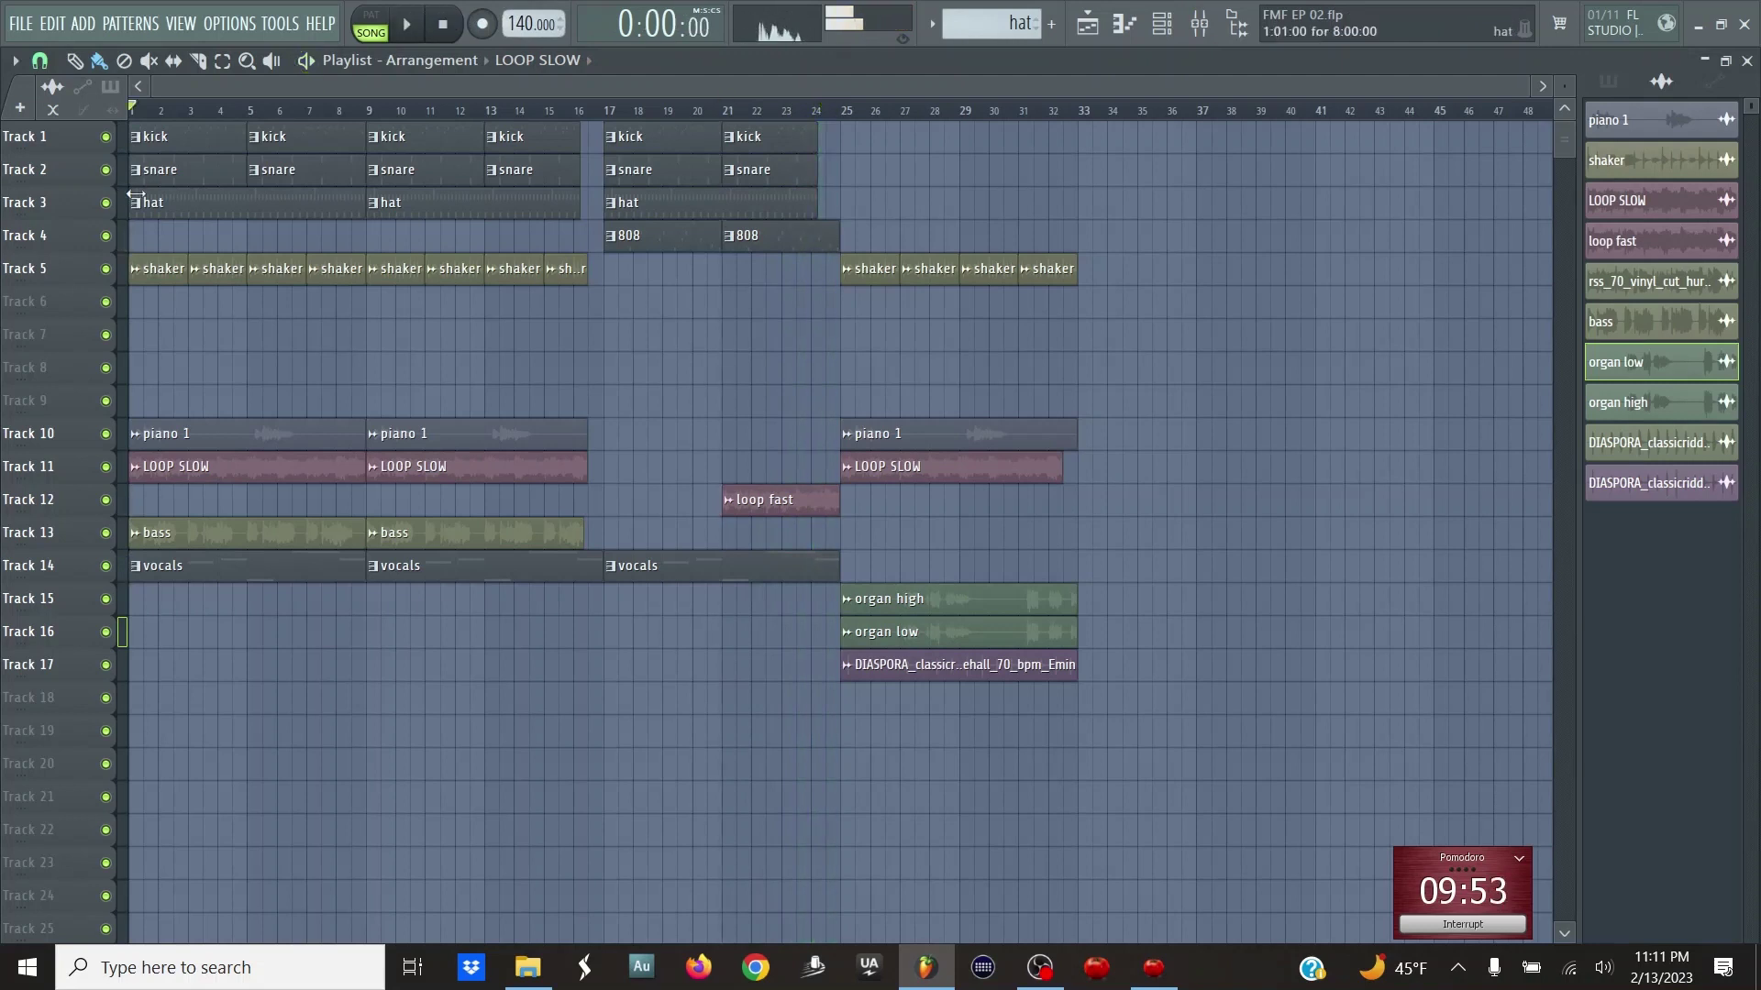
pyautogui.rightClick(105, 139)
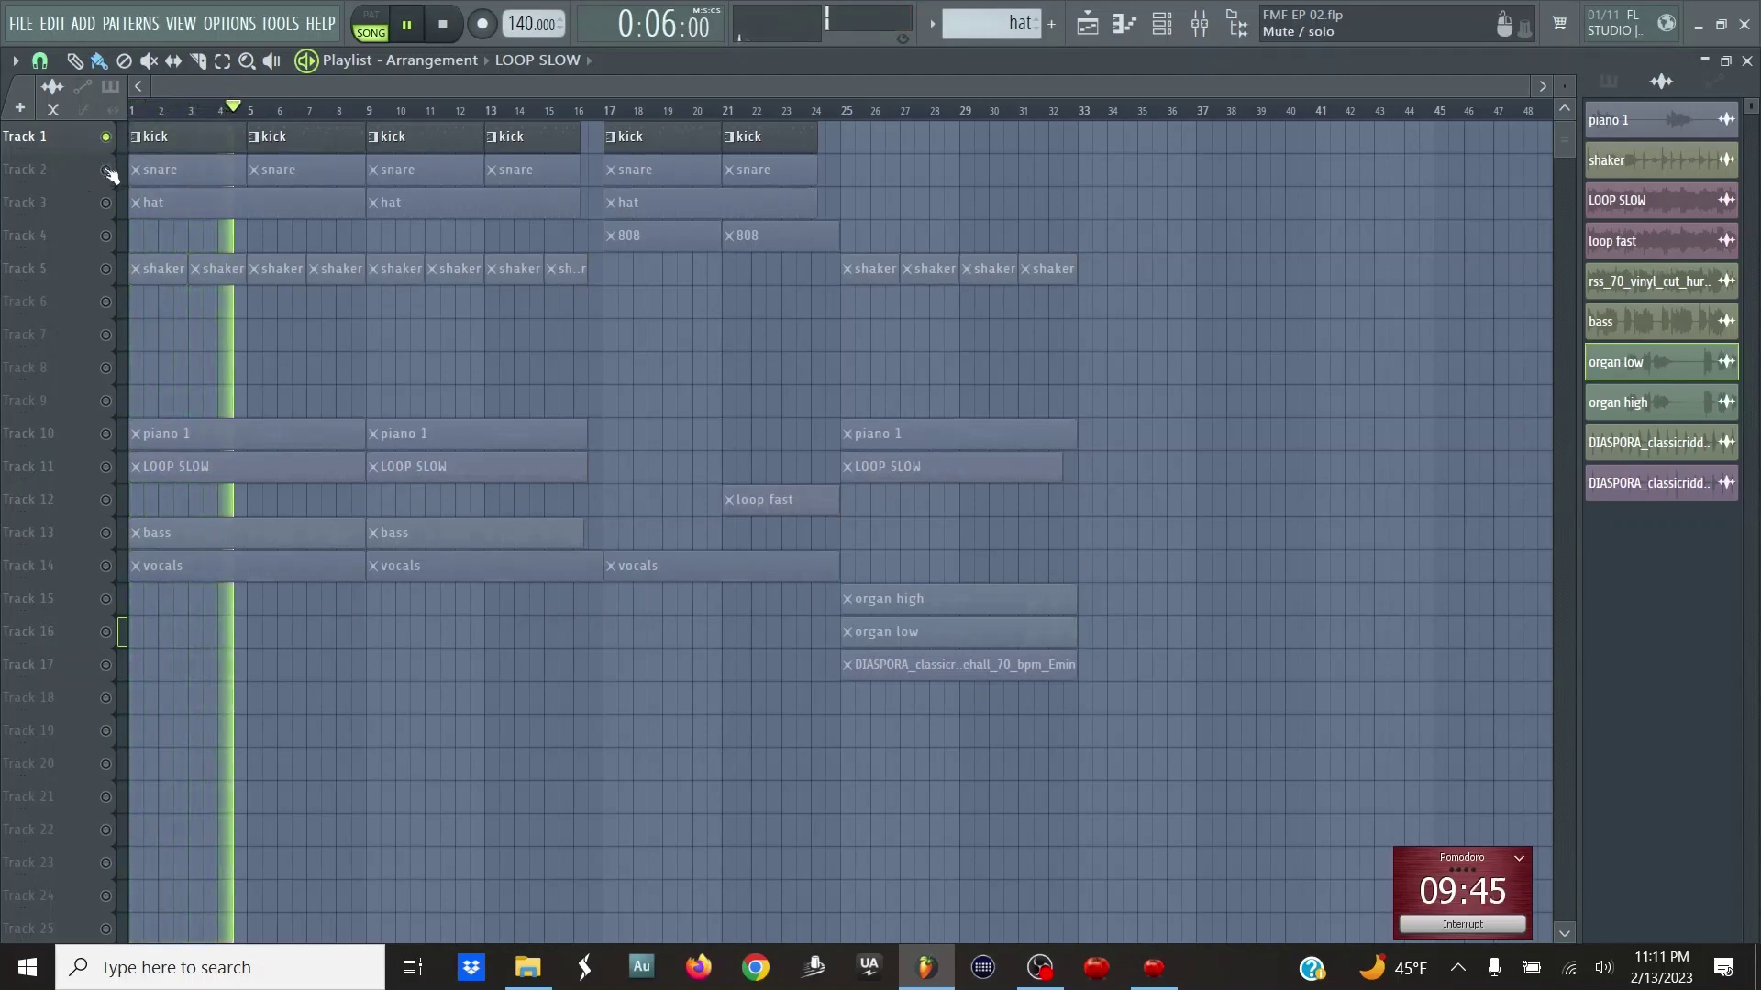
pyautogui.rightClick(106, 172)
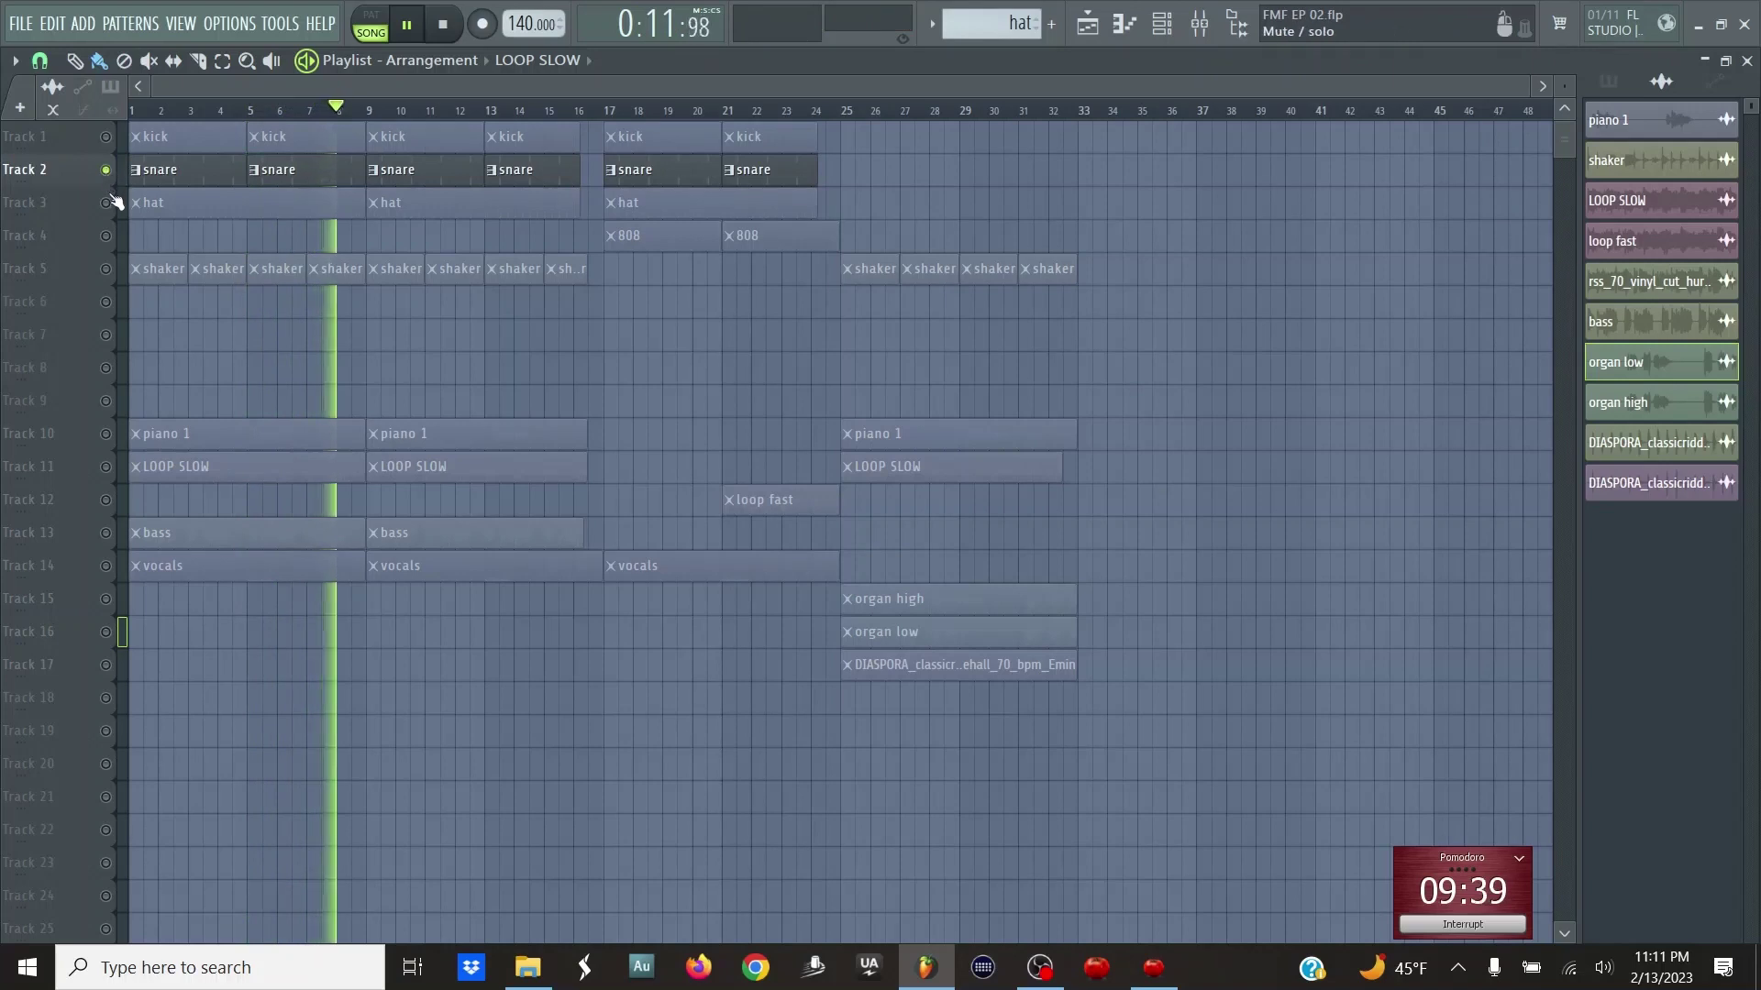
pyautogui.rightClick(107, 204)
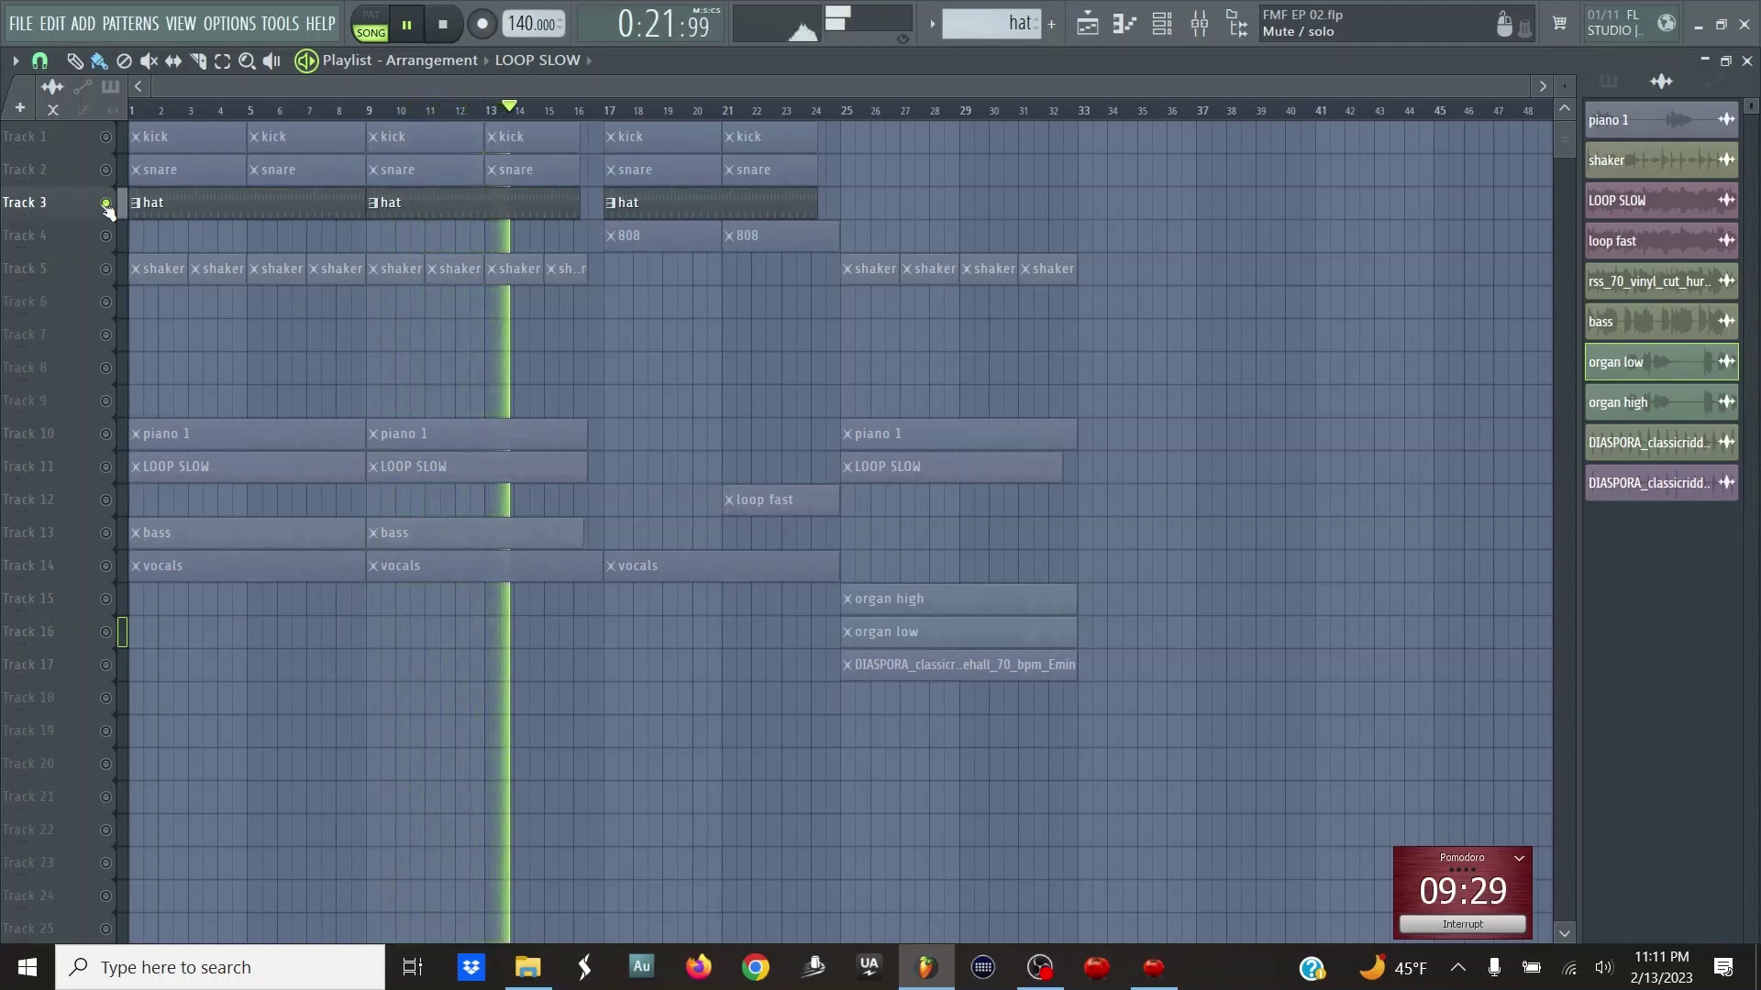
# - Audition the shaker track soloed, followed by the piano 1 track soloed from the start of the arrangement
pyautogui.keyDown('ctrl'); pyautogui.click(106, 269); pyautogui.keyUp('ctrl')
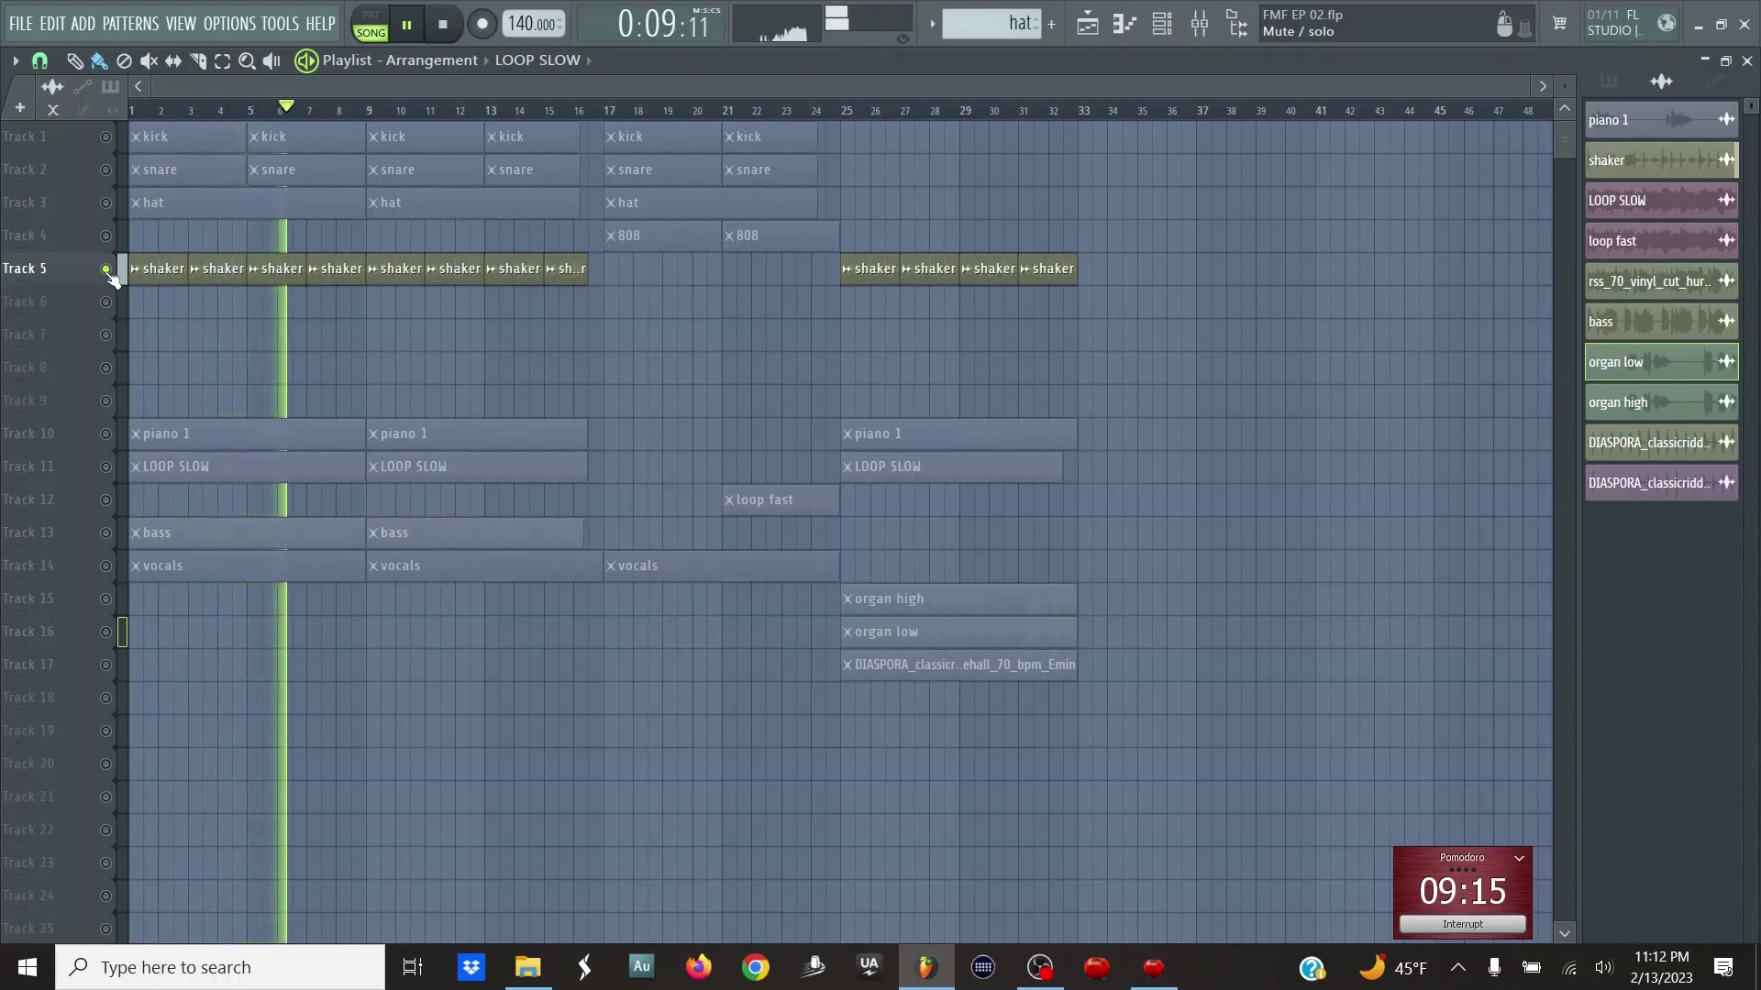
pyautogui.rightClick(106, 435)
pyautogui.press('space')
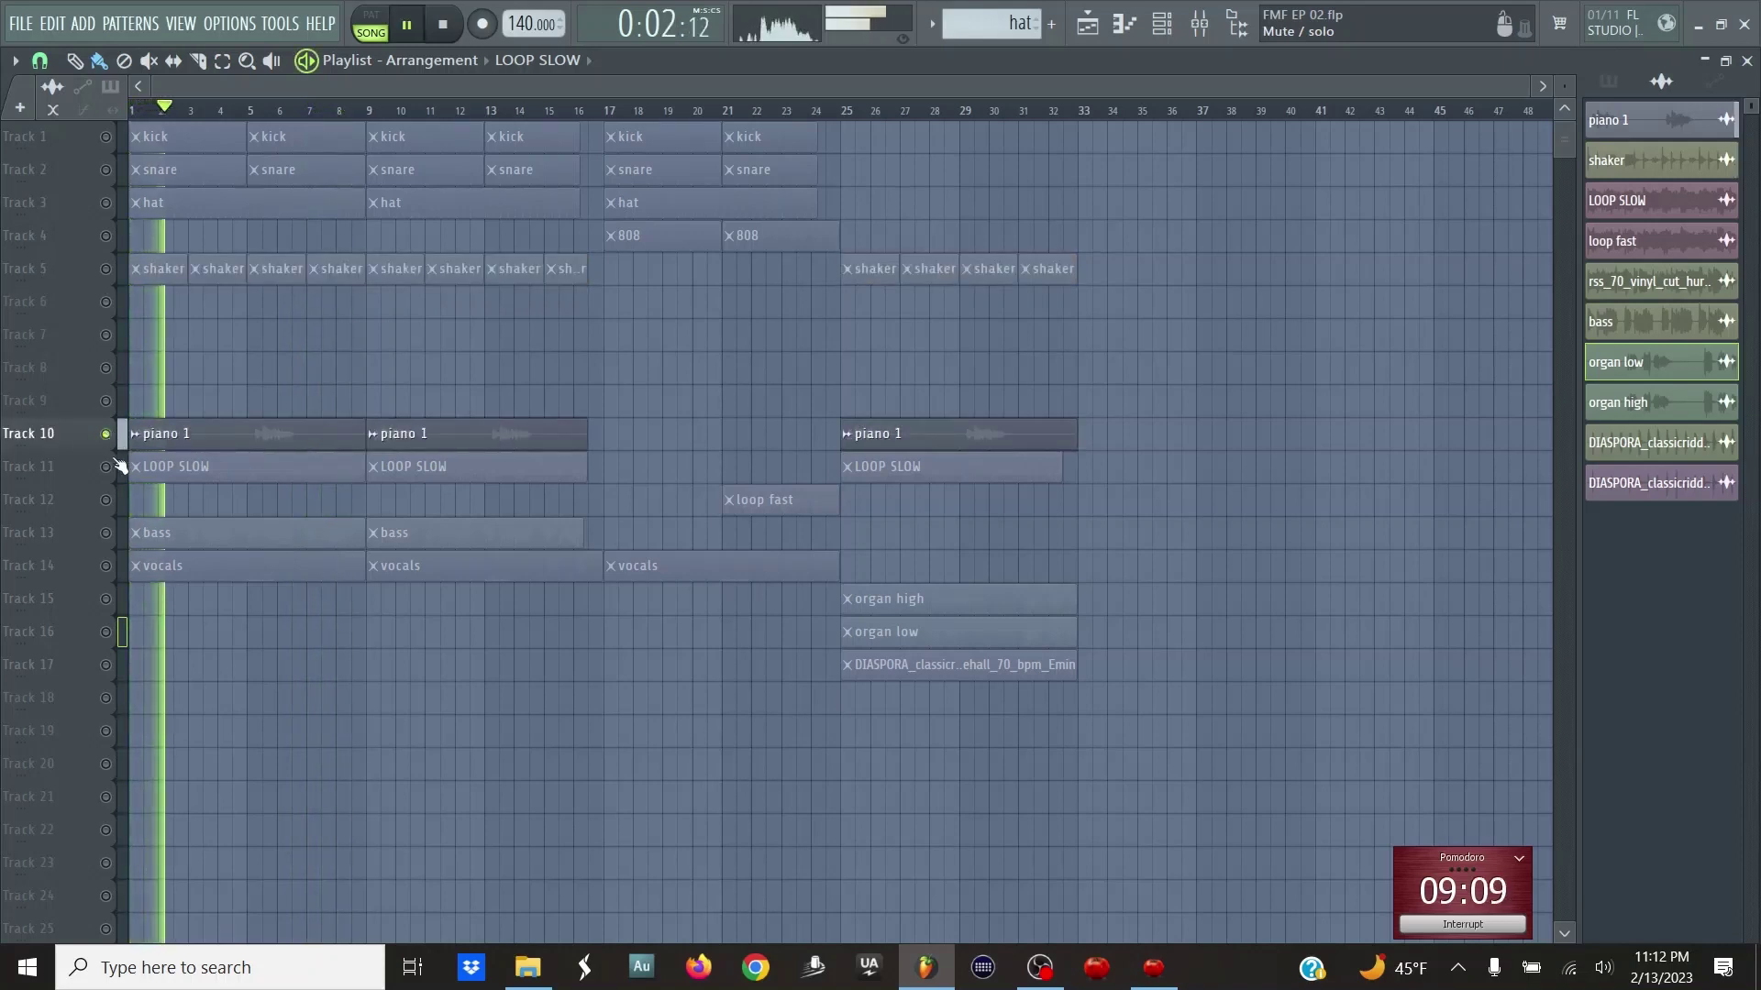
# - Solo the LOOP SLOW track, check the sample mixer track's effect chain, and play the loop from the start
pyautogui.press('space')
pyautogui.rightClick(107, 467)
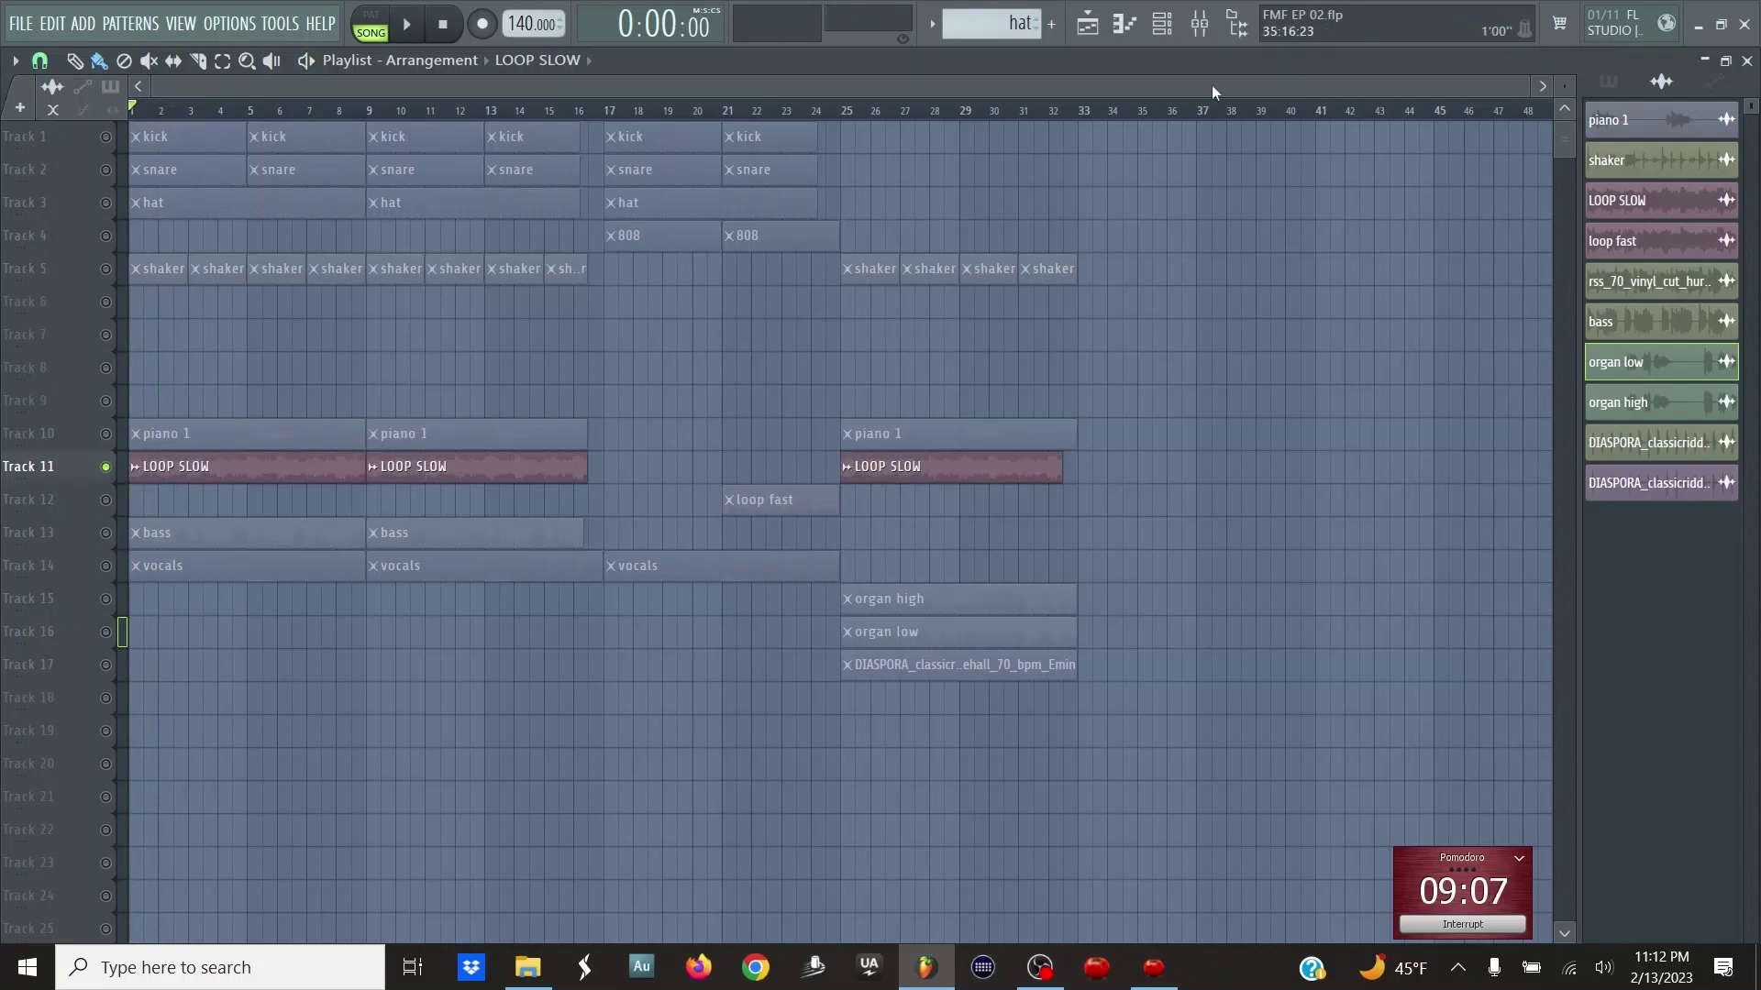
pyautogui.click(1221, 31)
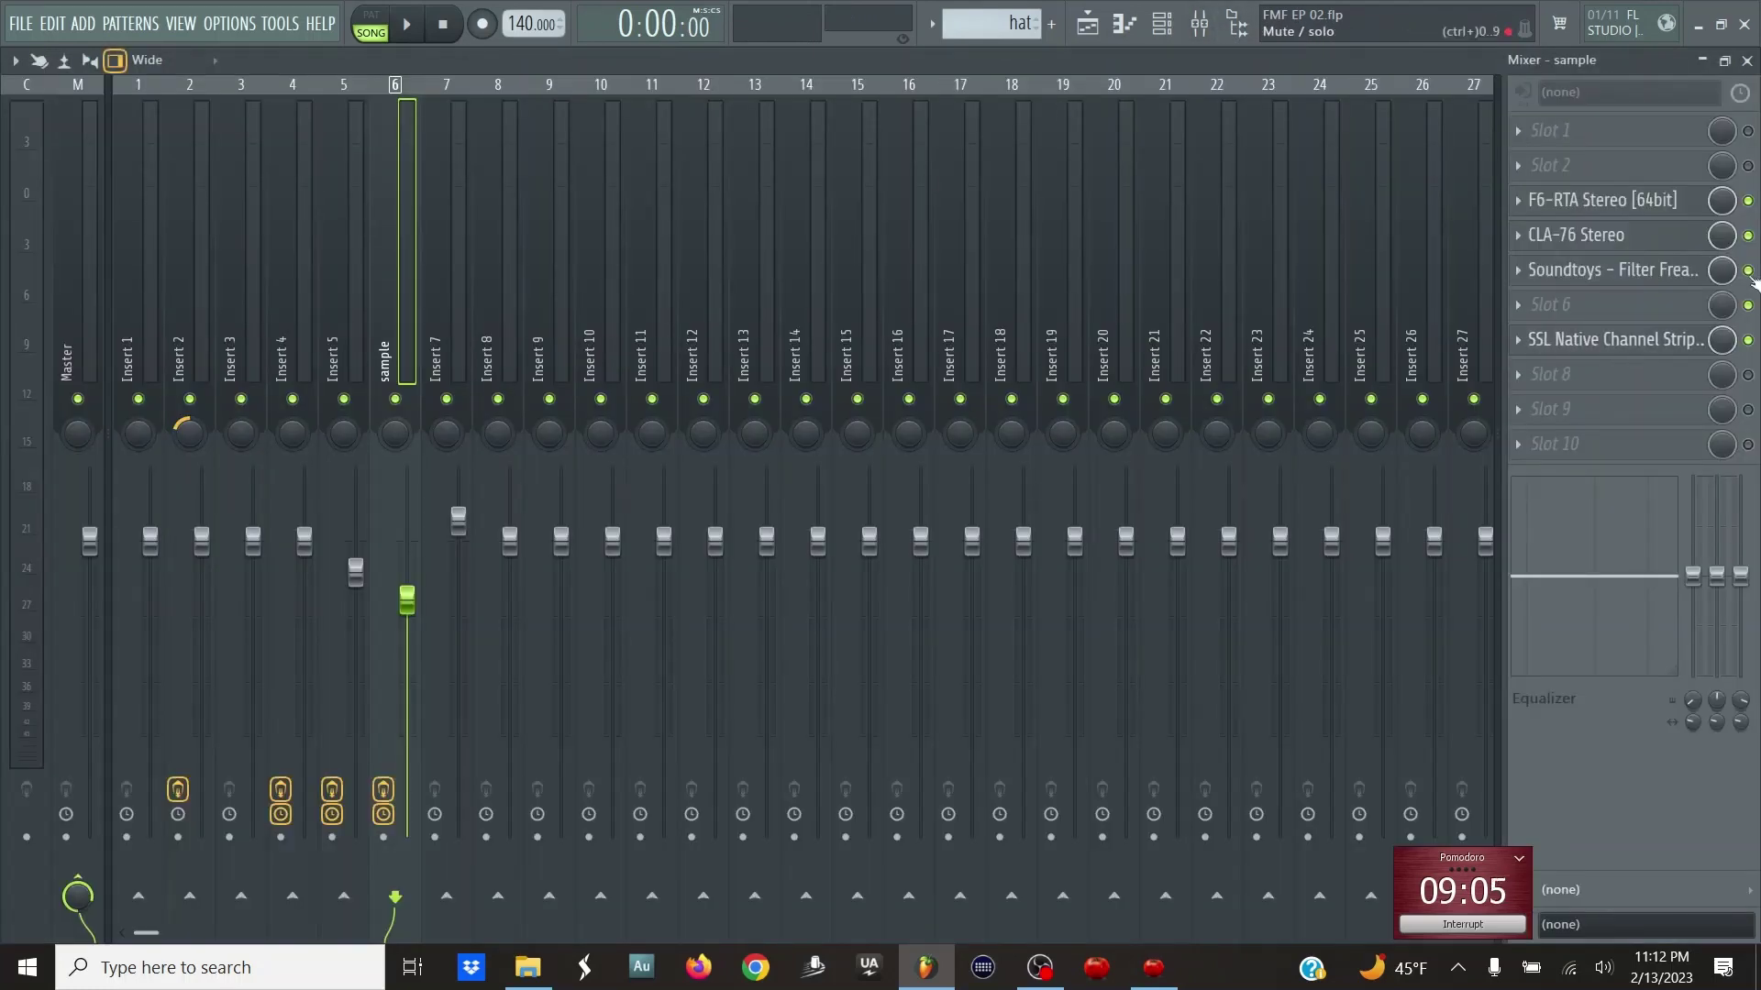
pyautogui.press('space')
pyautogui.press('F5')
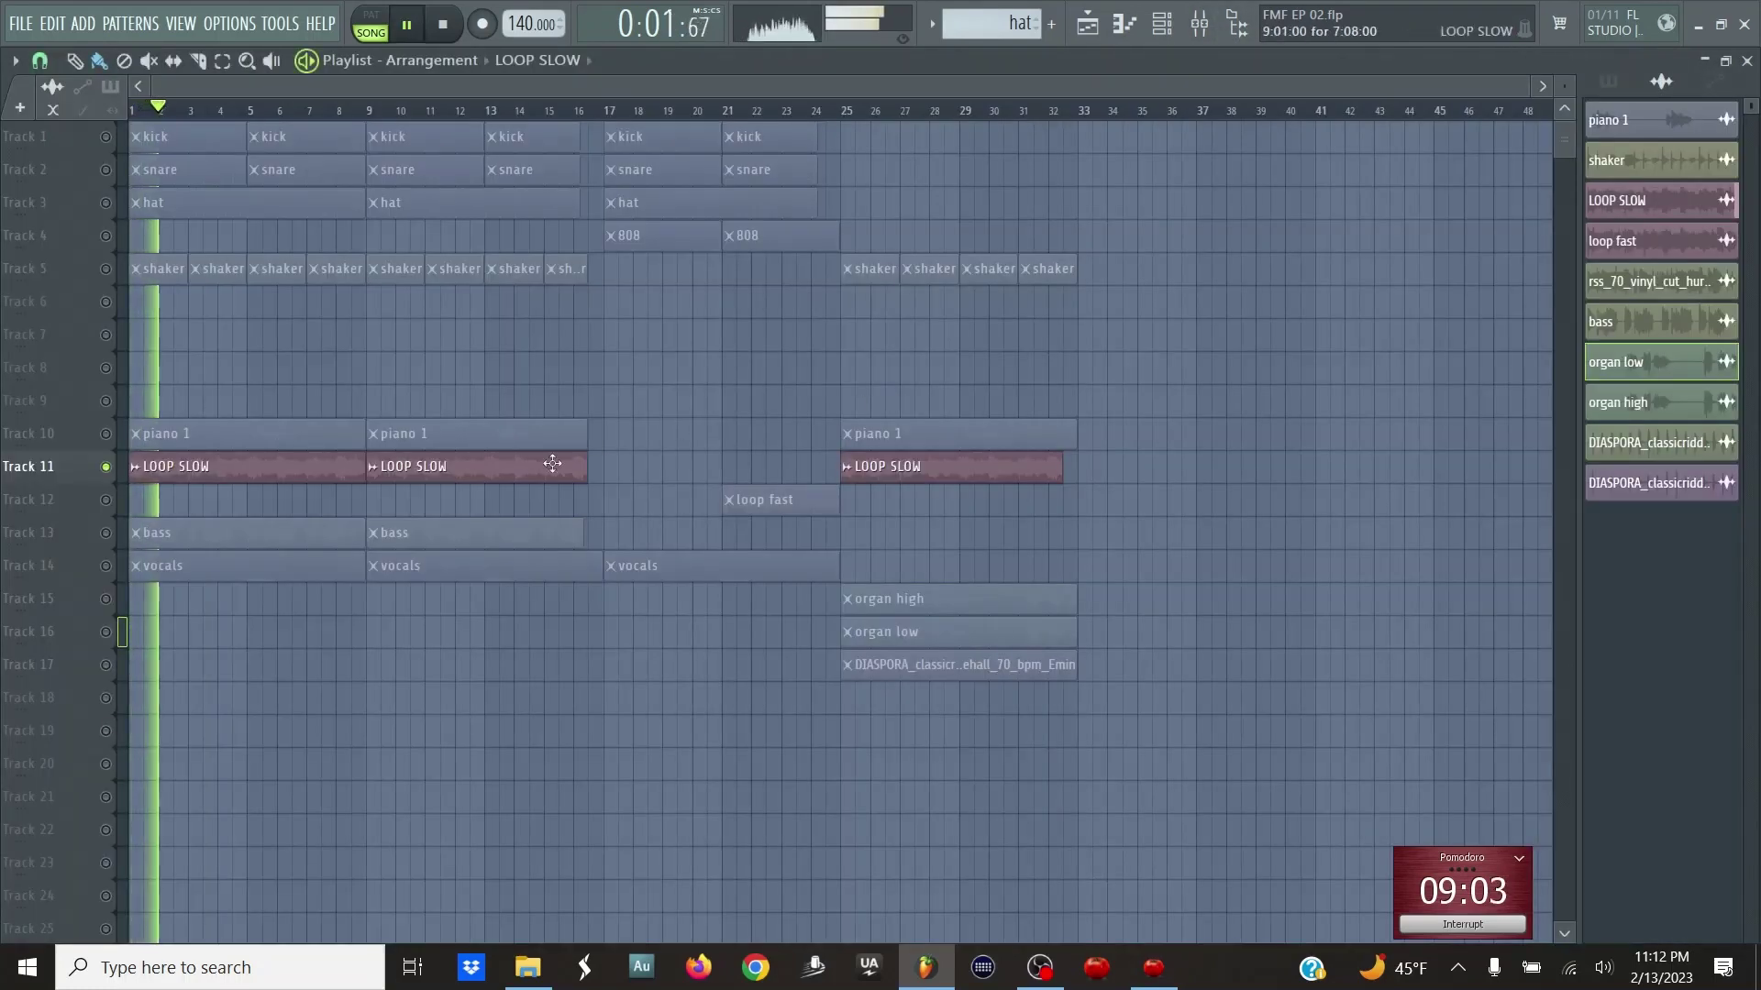
# - Unmute the loop fast track alongside LOOP SLOW, save the project, and audition the loop fast clip from bar 21
pyautogui.click(113, 500)
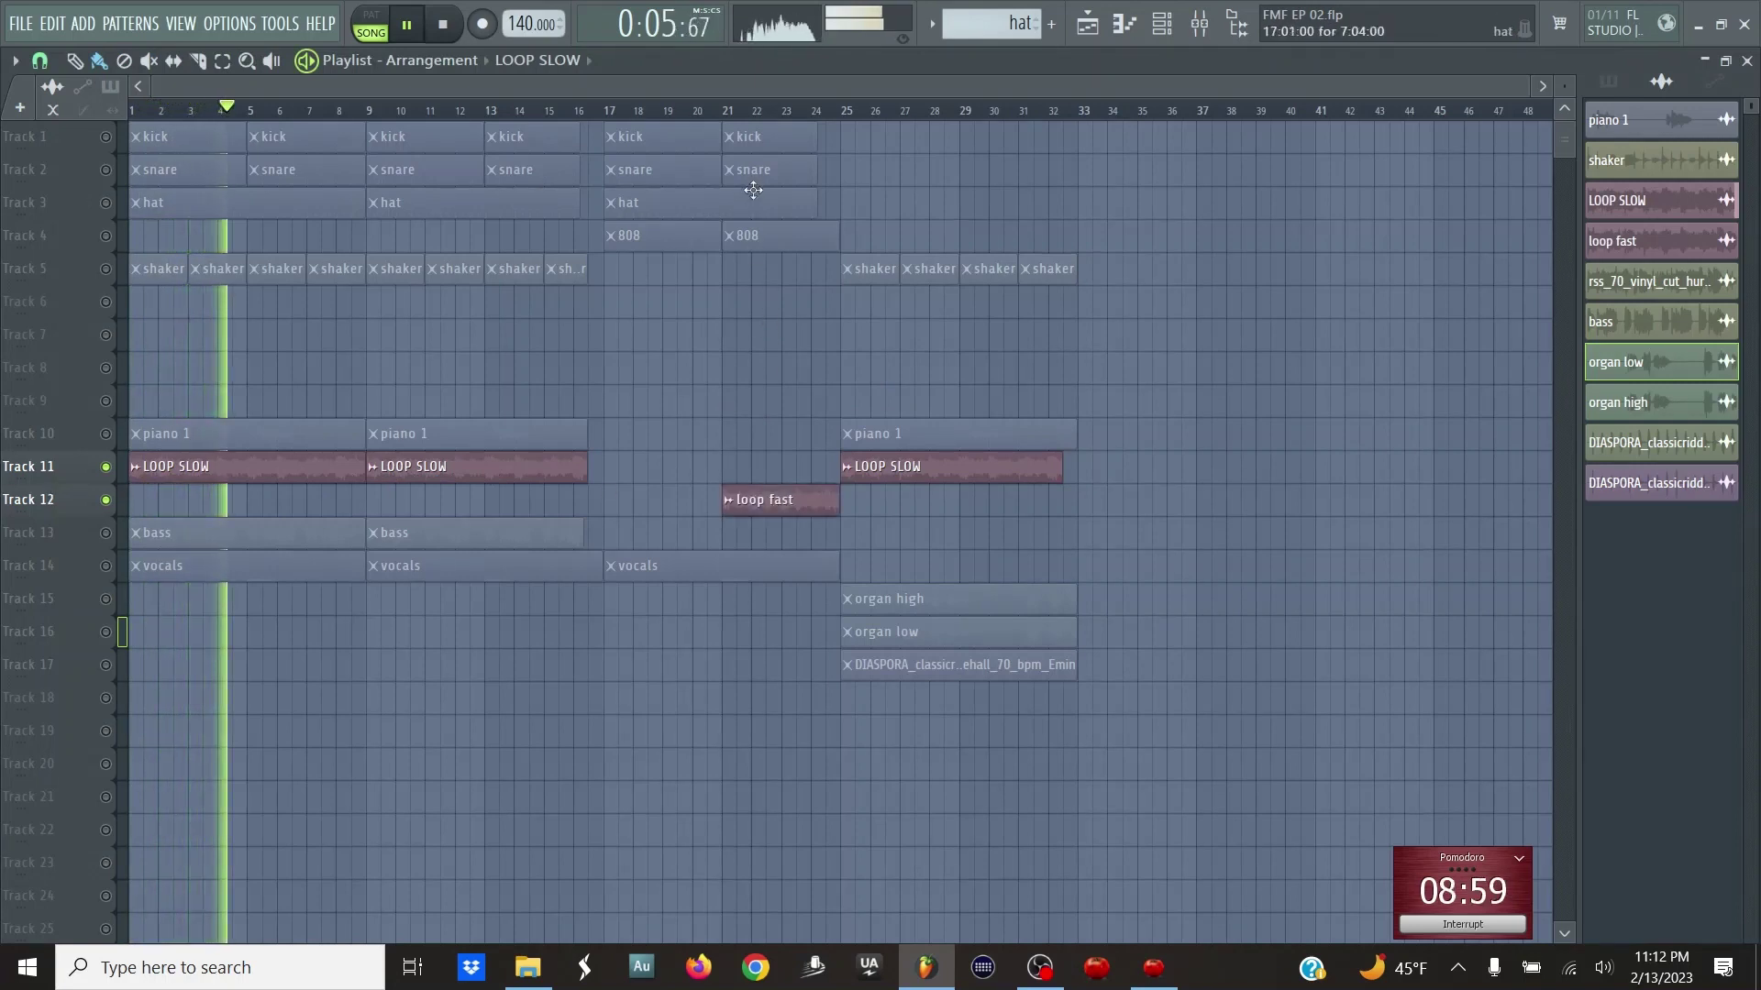
pyautogui.hotkey('ctrl', 's')
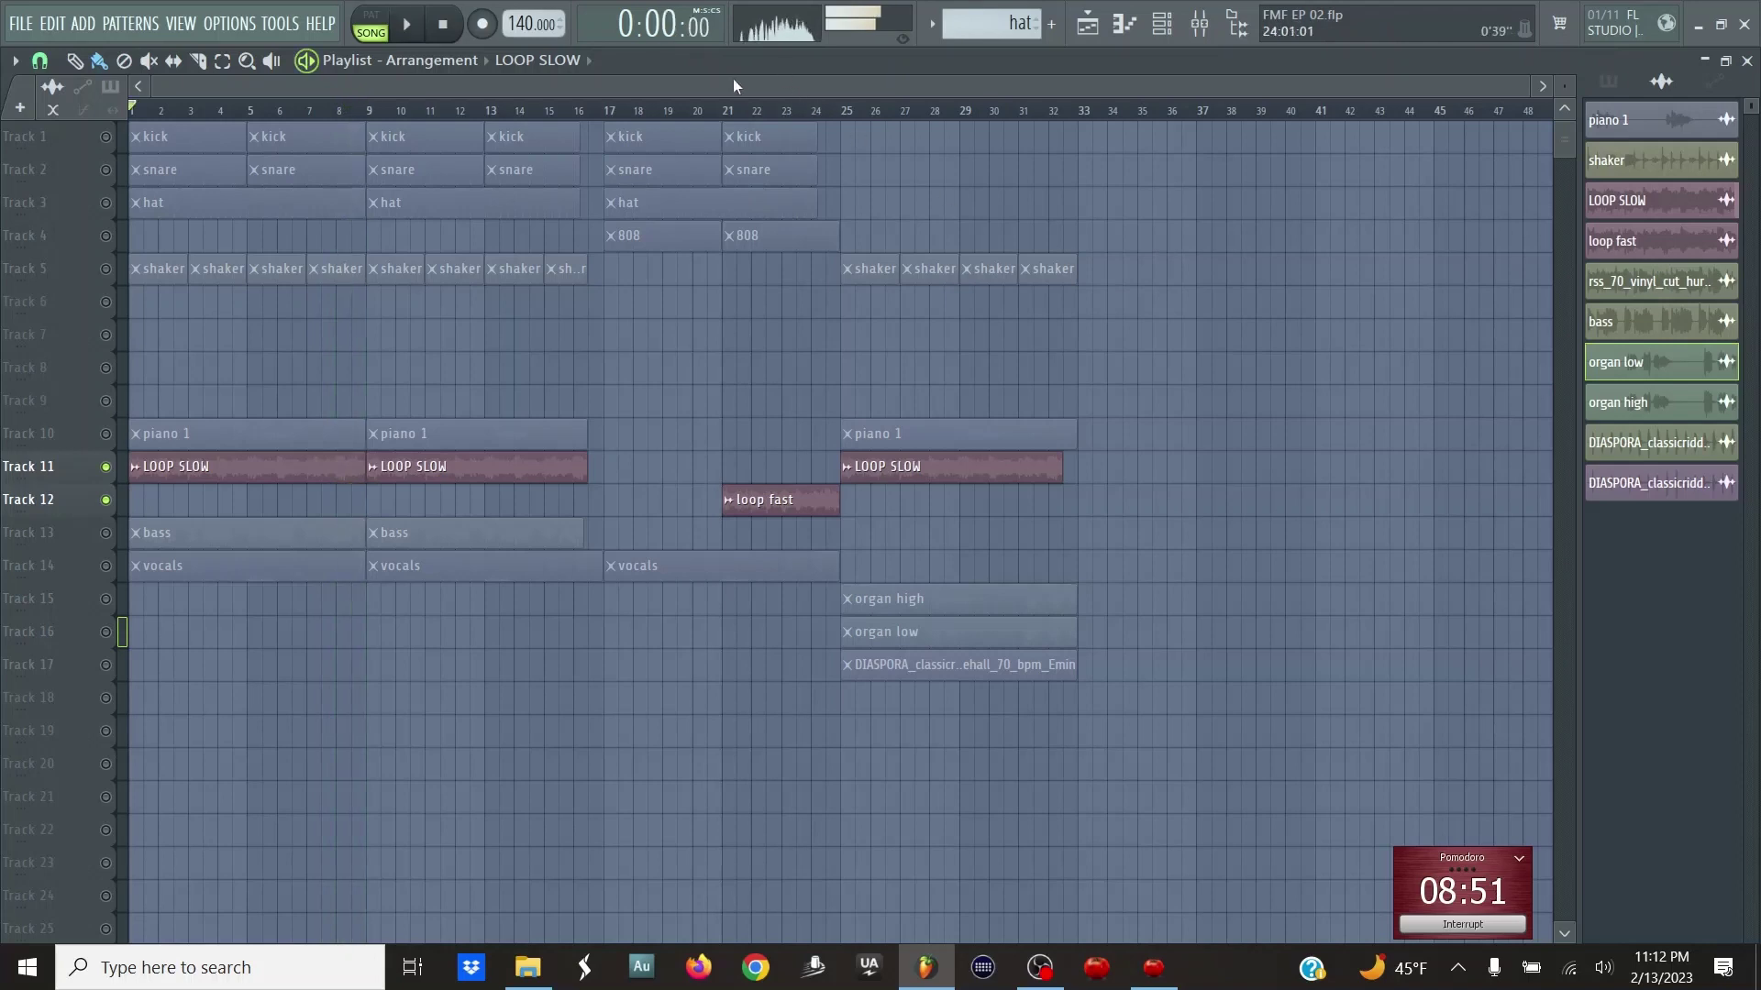
pyautogui.press('space')
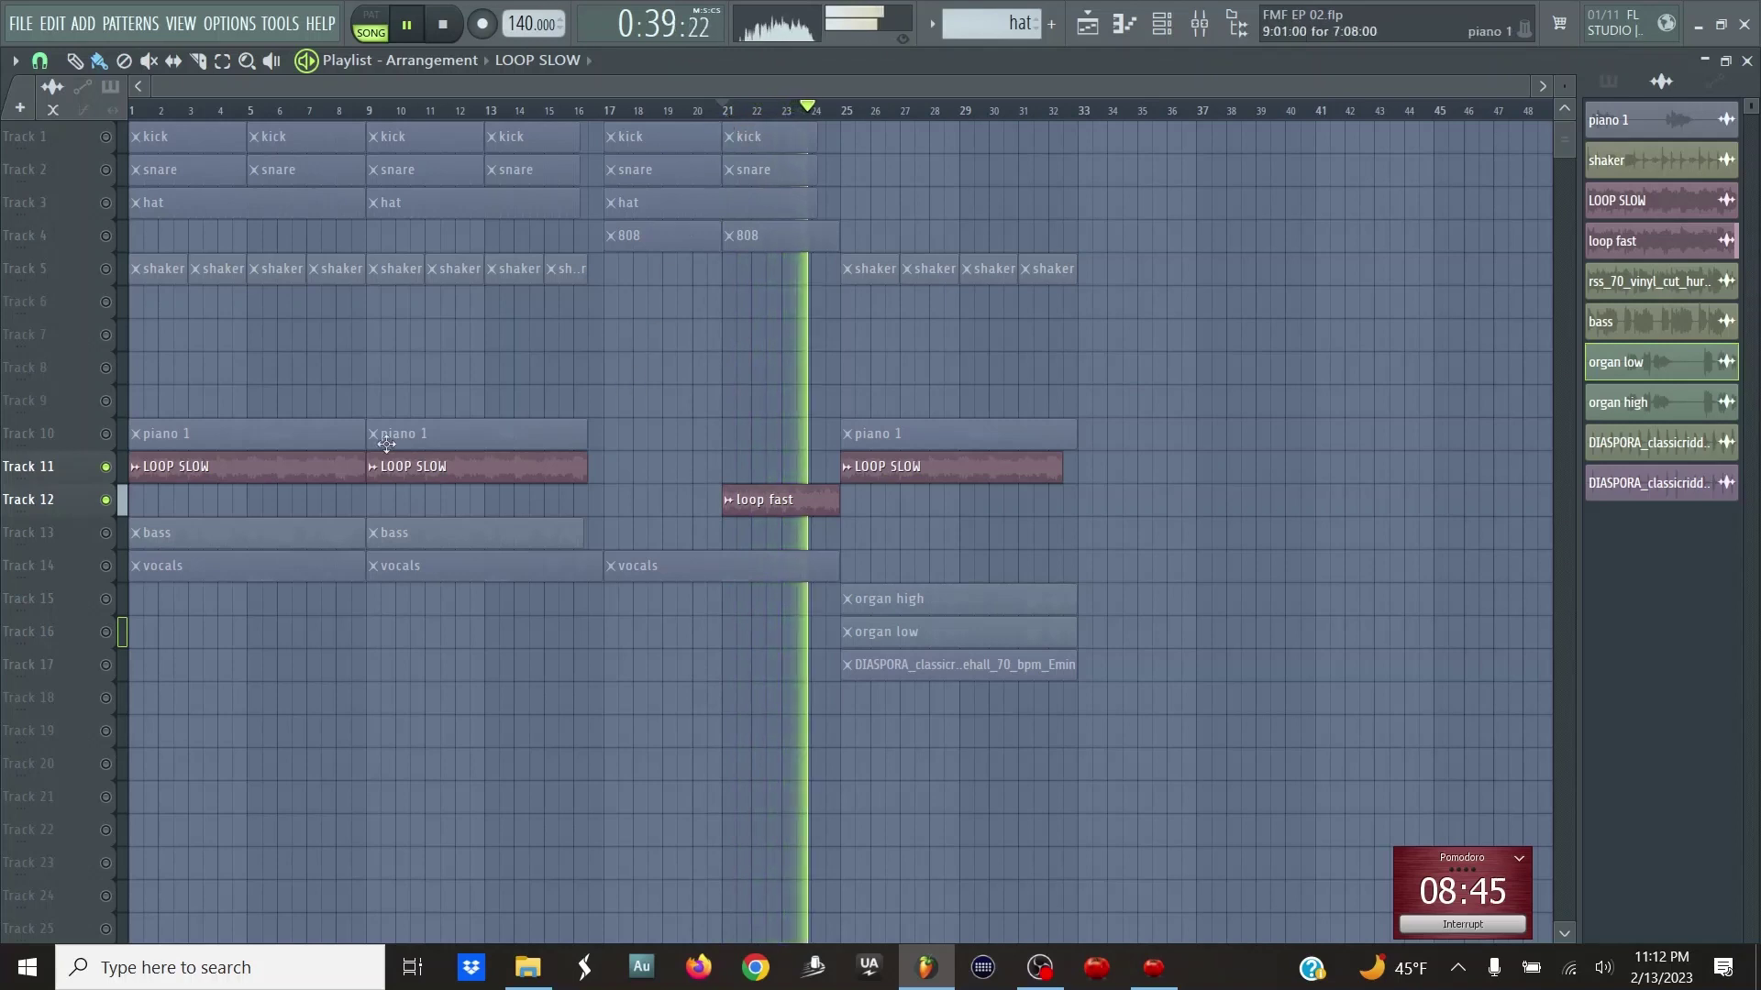
# - Audition the bass track and the vocals track, each soloed from the start of the arrangement
pyautogui.rightClick(118, 541)
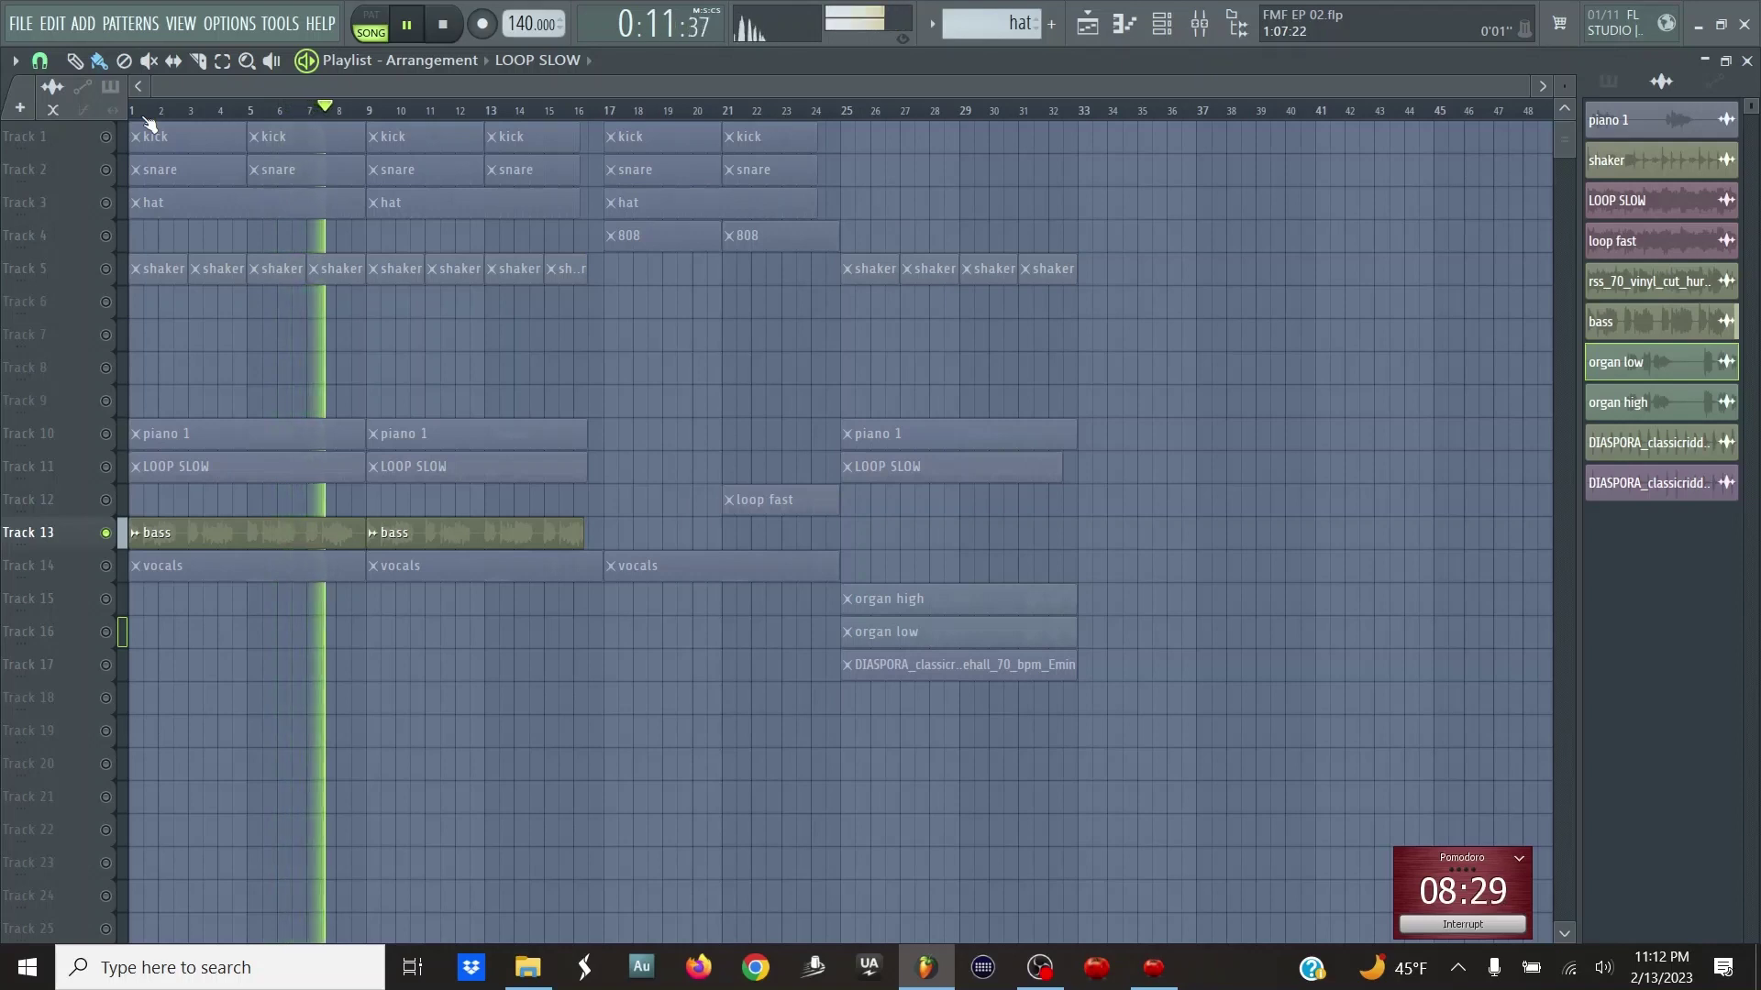
pyautogui.press('space')
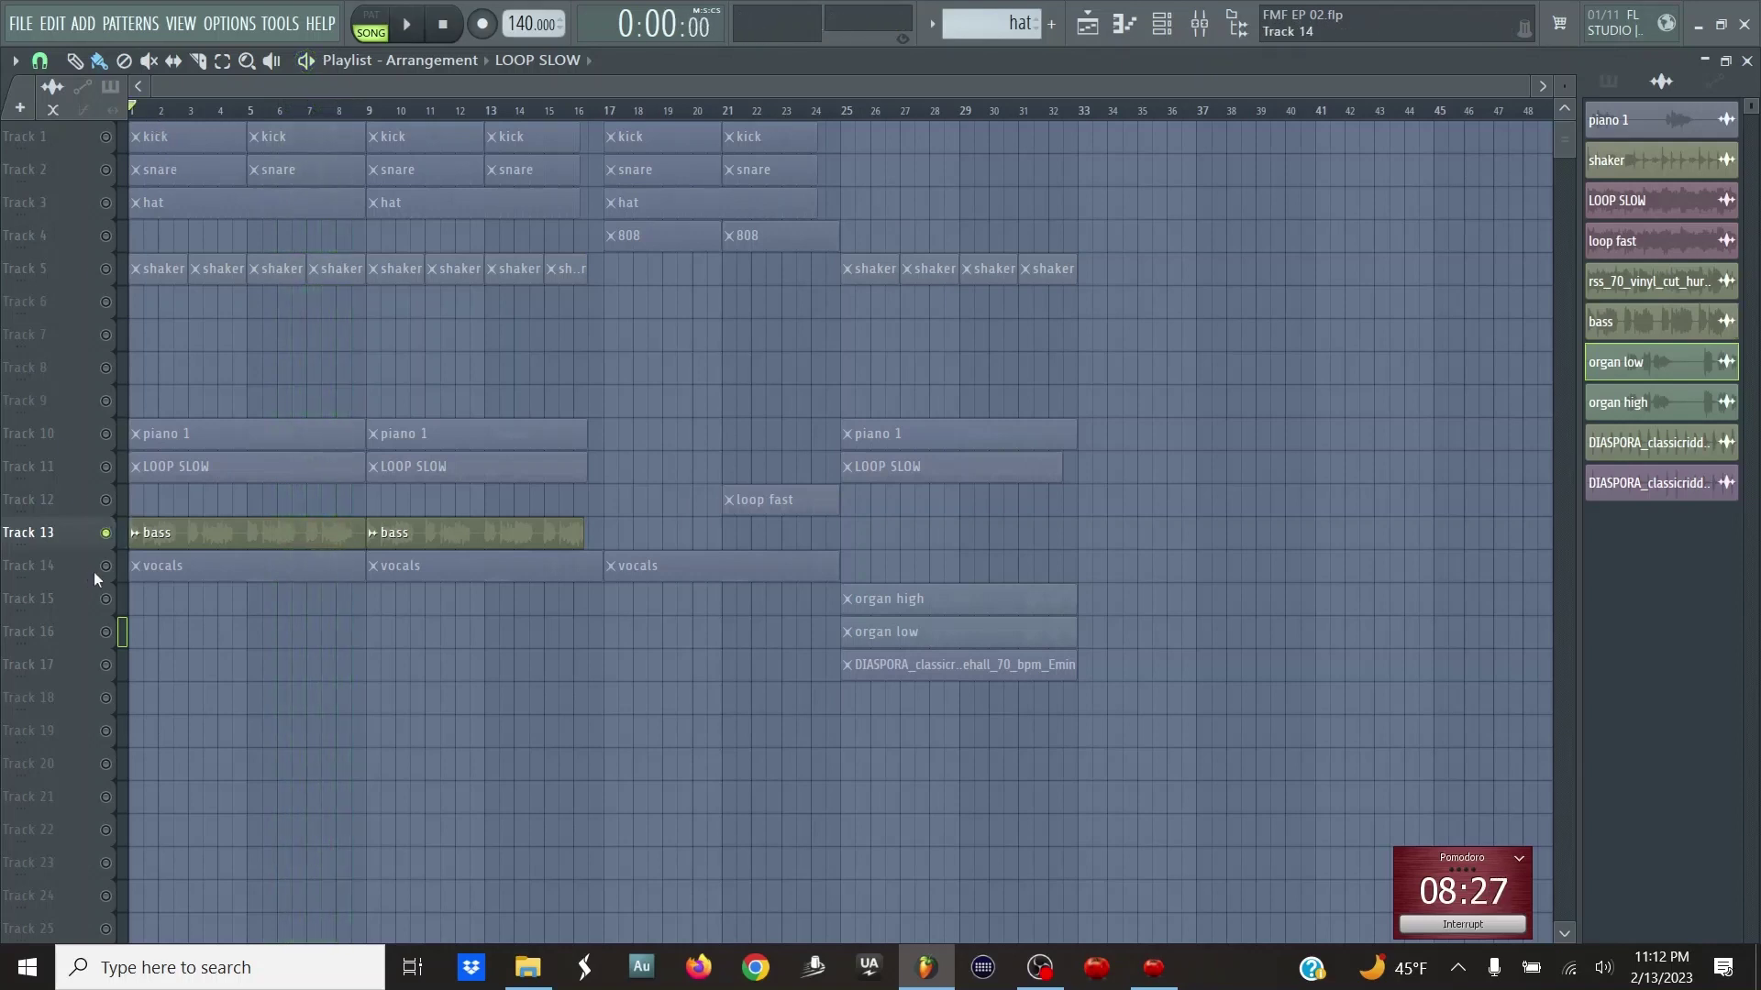
pyautogui.rightClick(106, 567)
pyautogui.press('space')
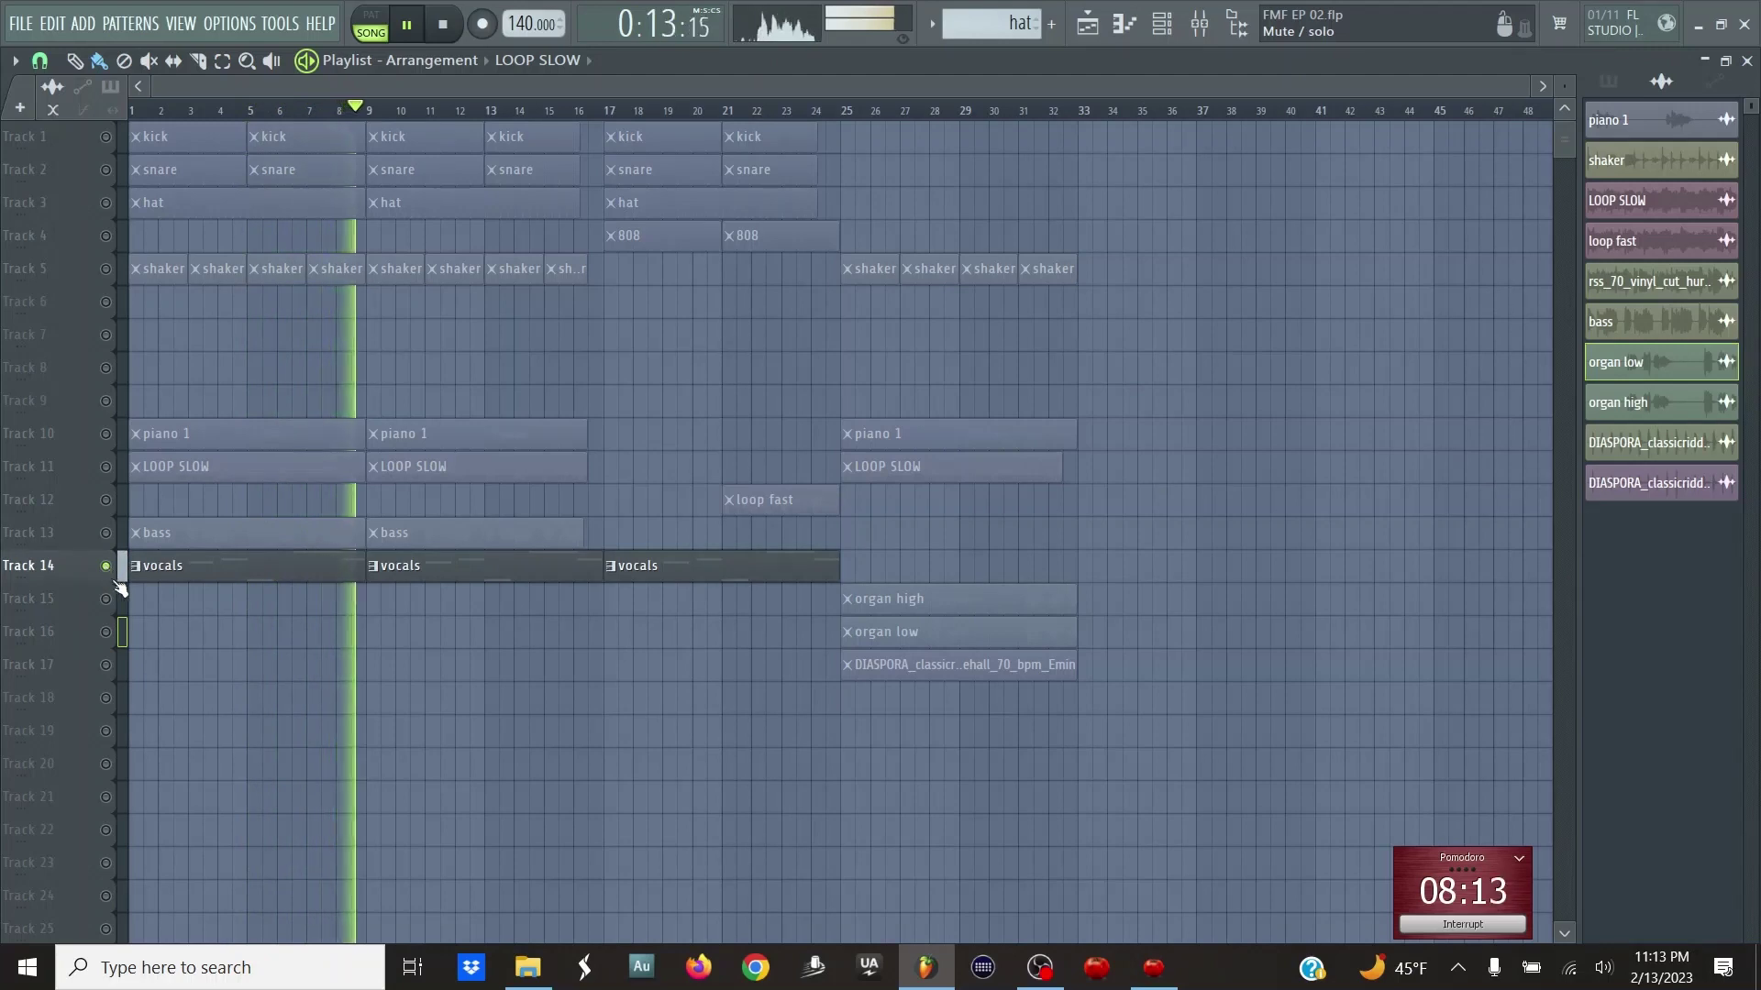
# - Audition organ high and organ low together from bar 25, followed by the soloed DIASPORA clip on Track 17
pyautogui.press('space')
pyautogui.click(107, 599)
pyautogui.keyDown('ctrl'); pyautogui.click(106, 631); pyautogui.keyUp('ctrl')
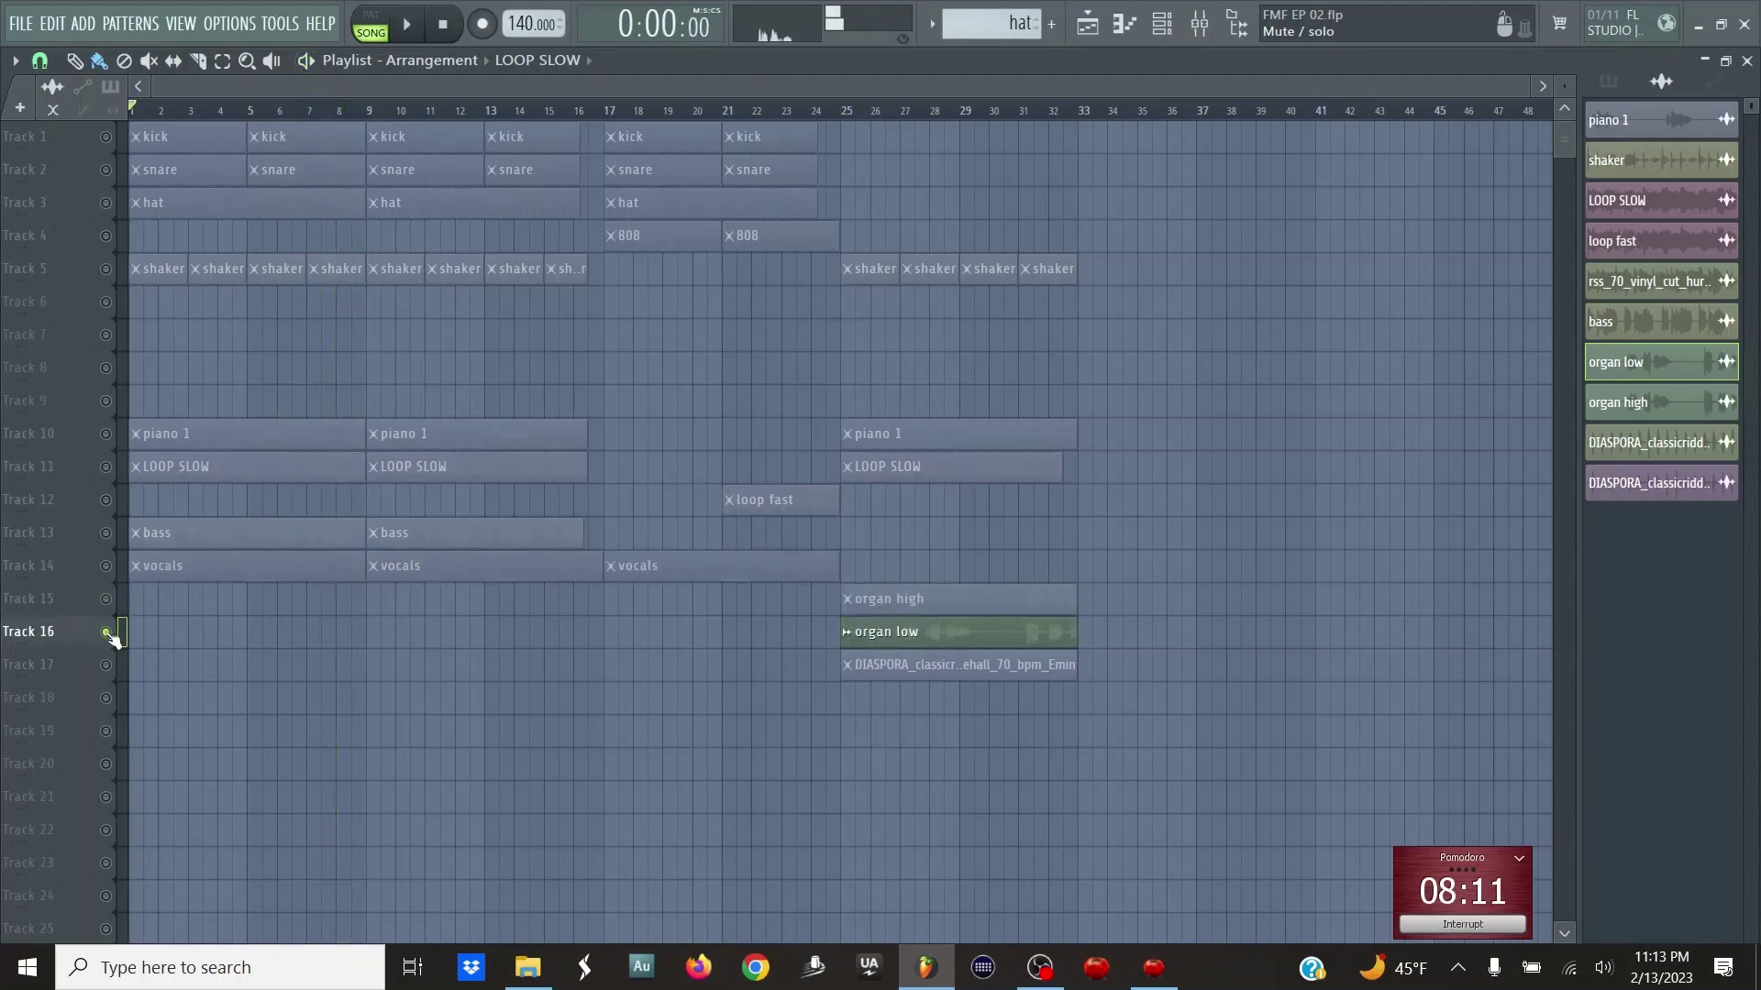
pyautogui.click(853, 114)
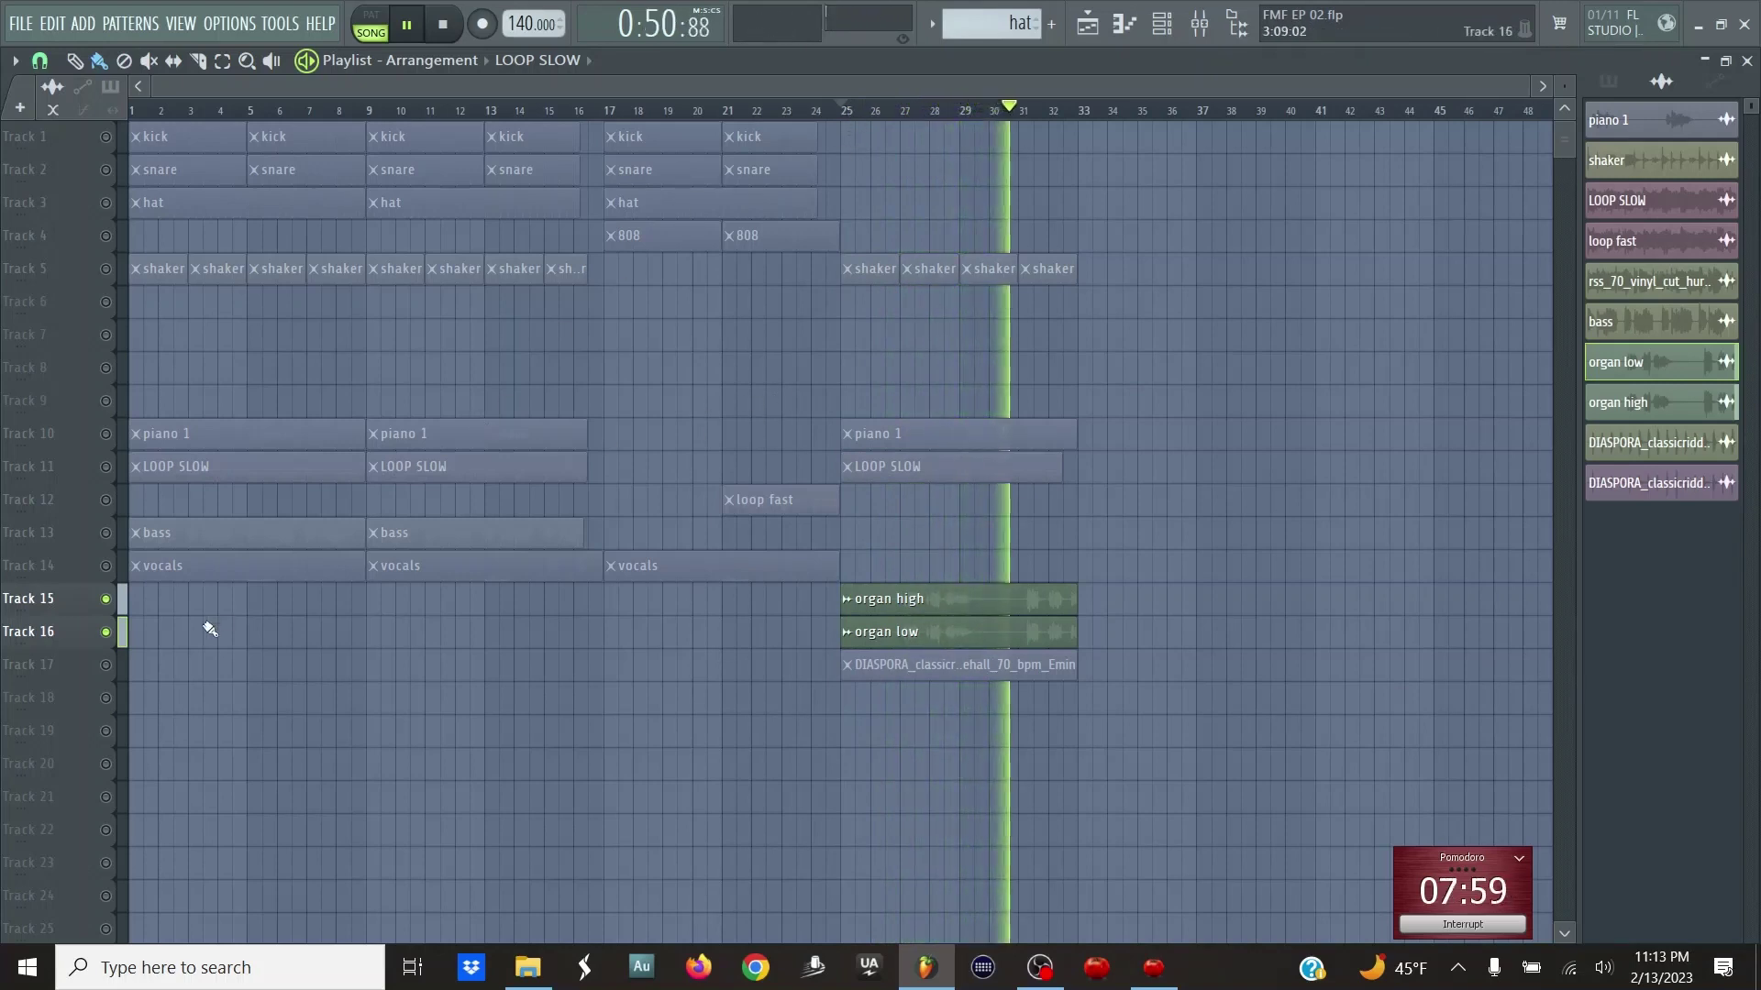
pyautogui.keyDown('ctrl'); pyautogui.click(107, 667); pyautogui.keyUp('ctrl')
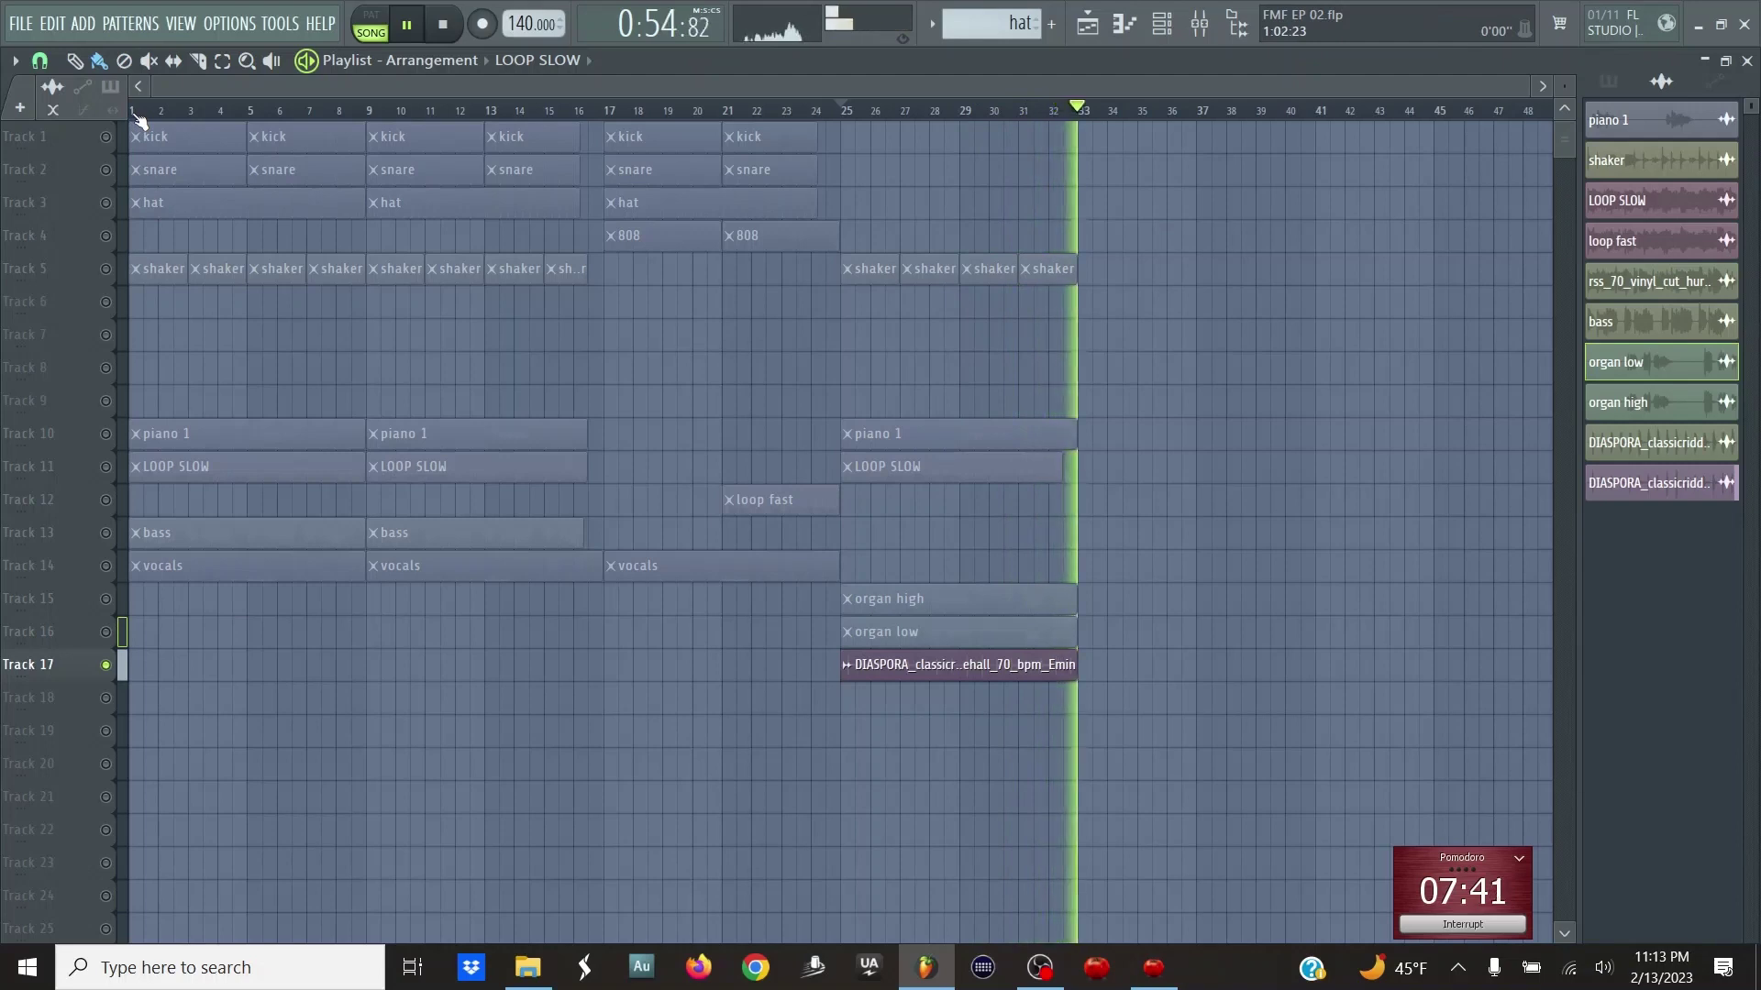
pyautogui.press('space')
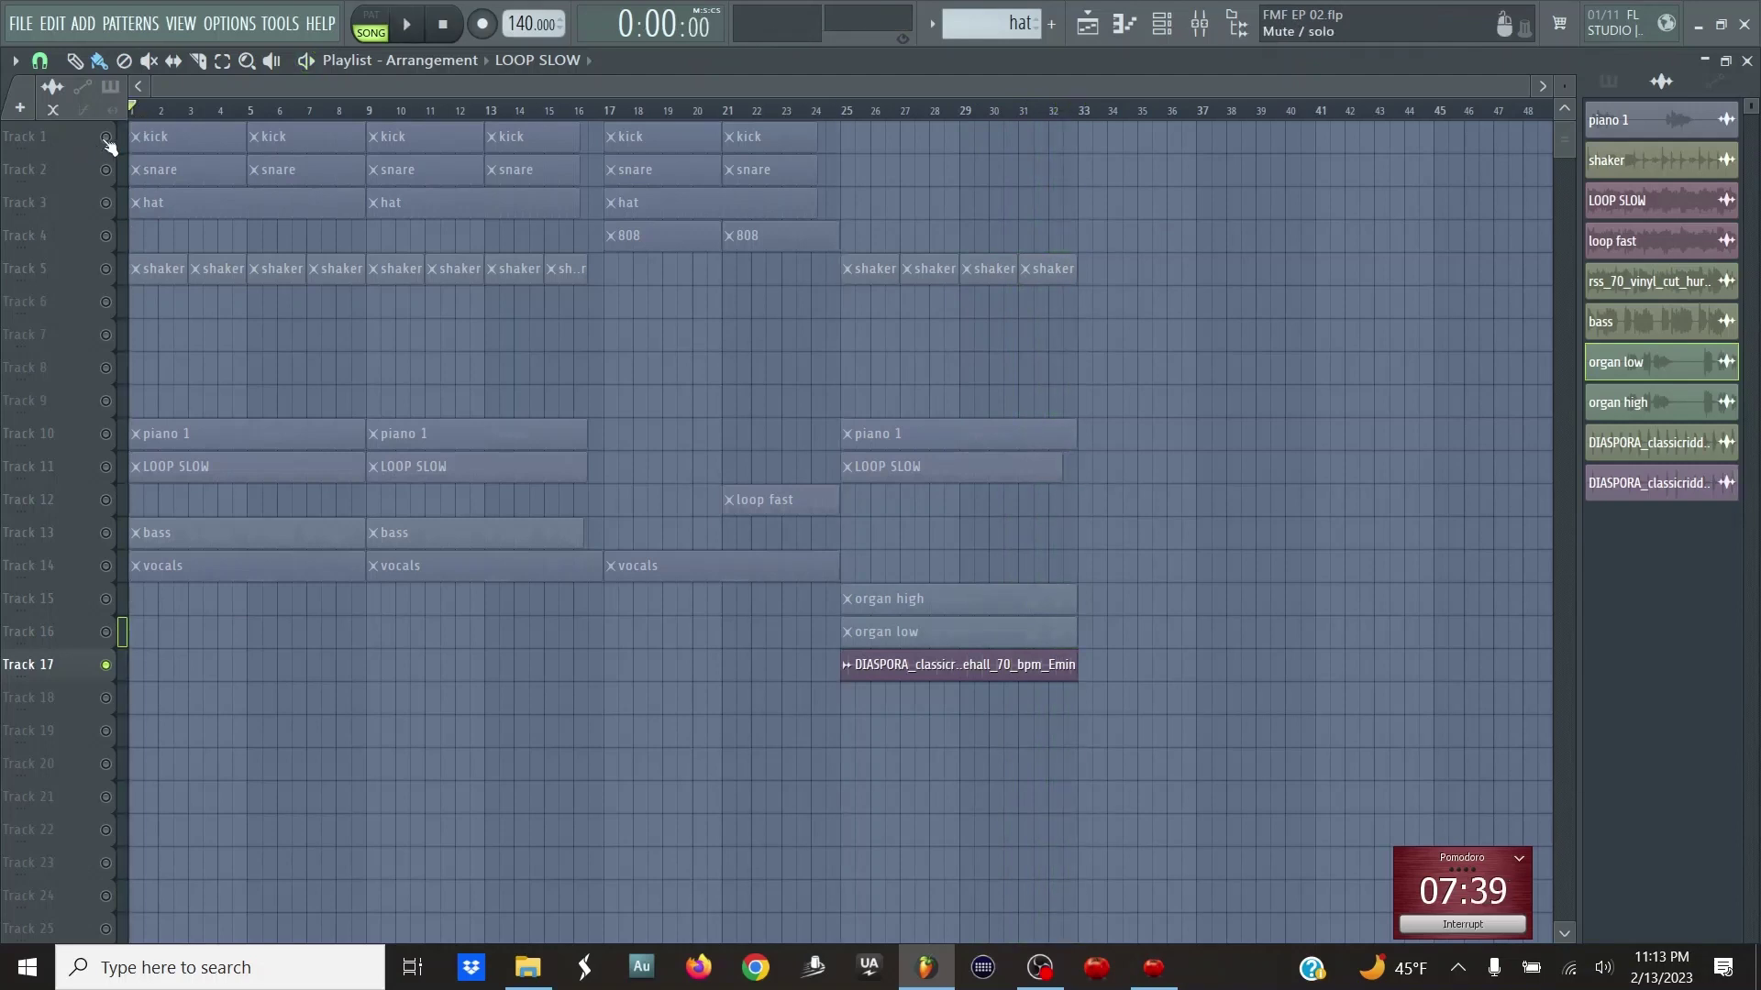
# - Unmute all tracks to play the full arrangement from the start, and mute the vocals track
pyautogui.click(105, 137)
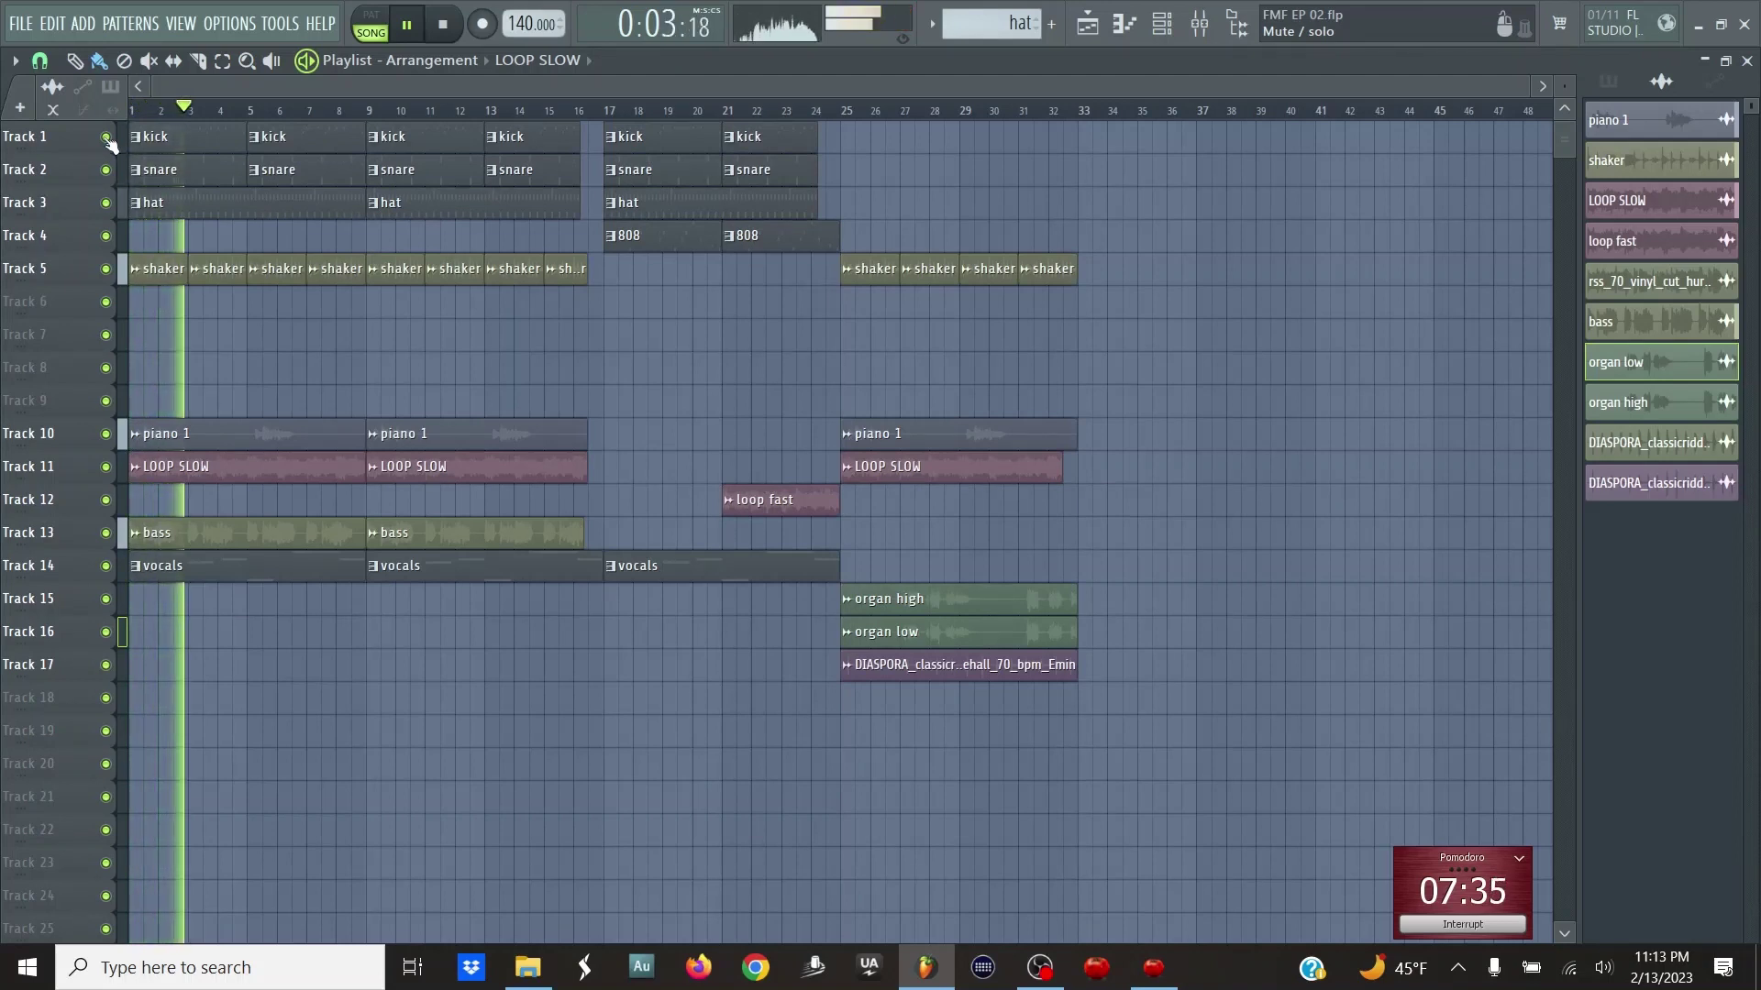
pyautogui.click(106, 565)
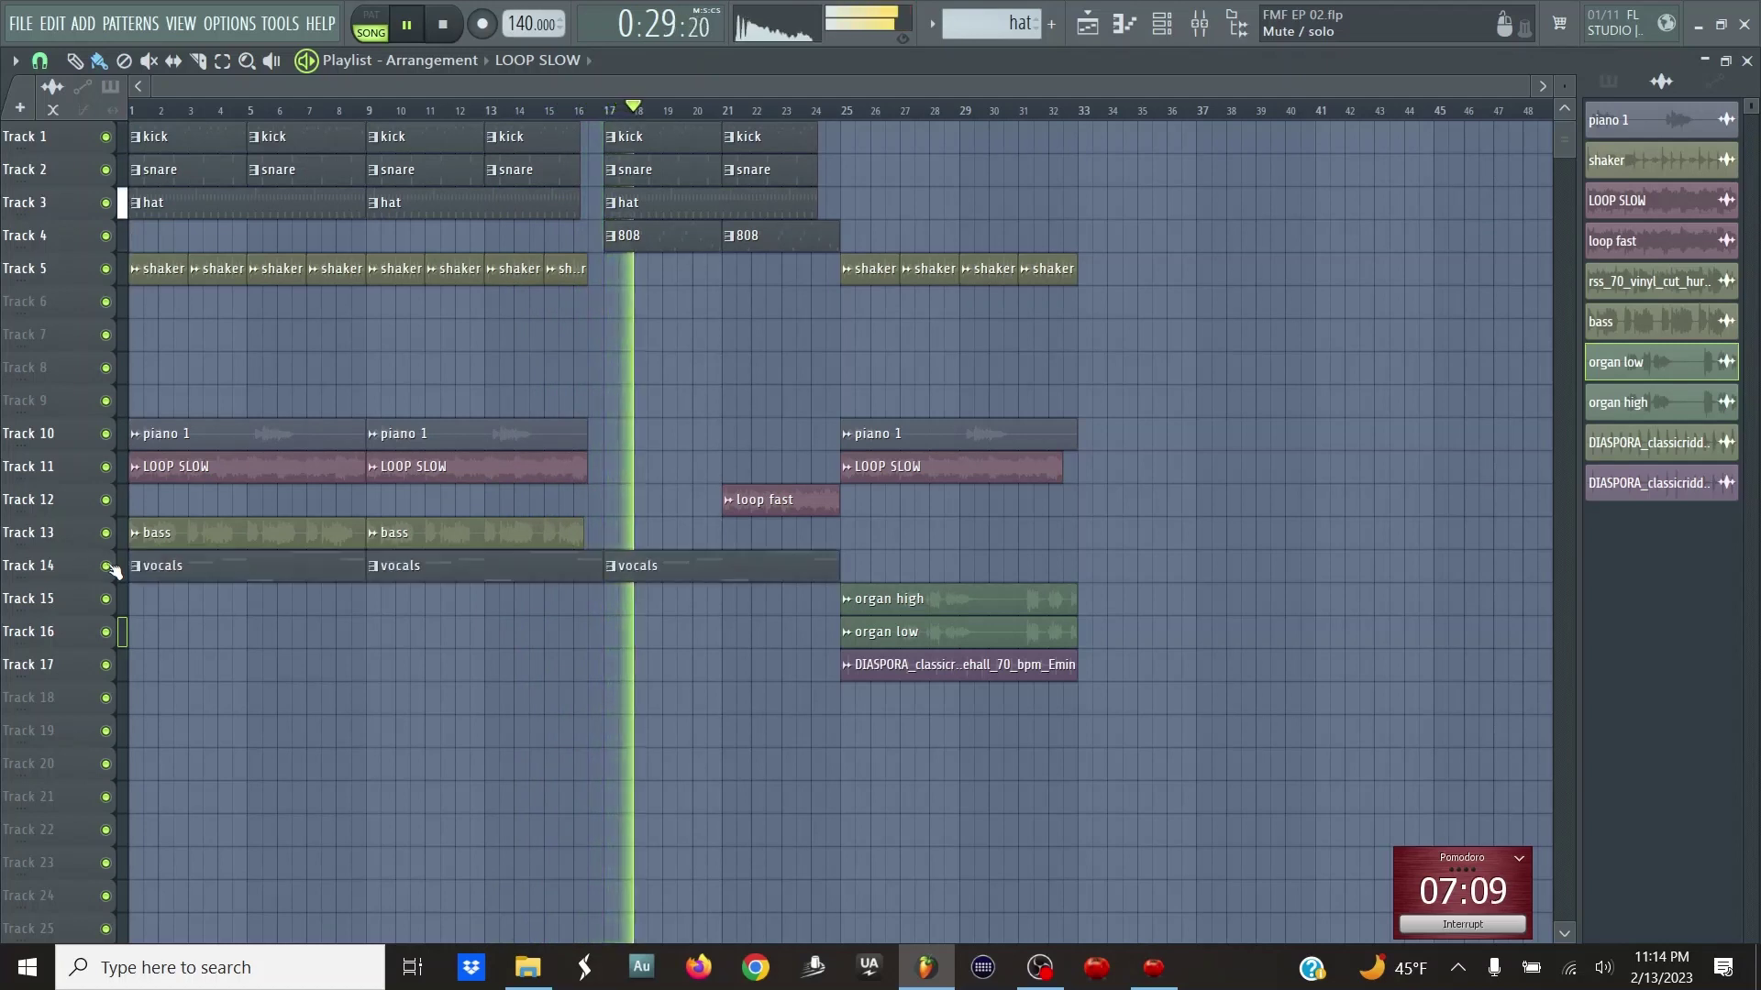
pyautogui.press('space')
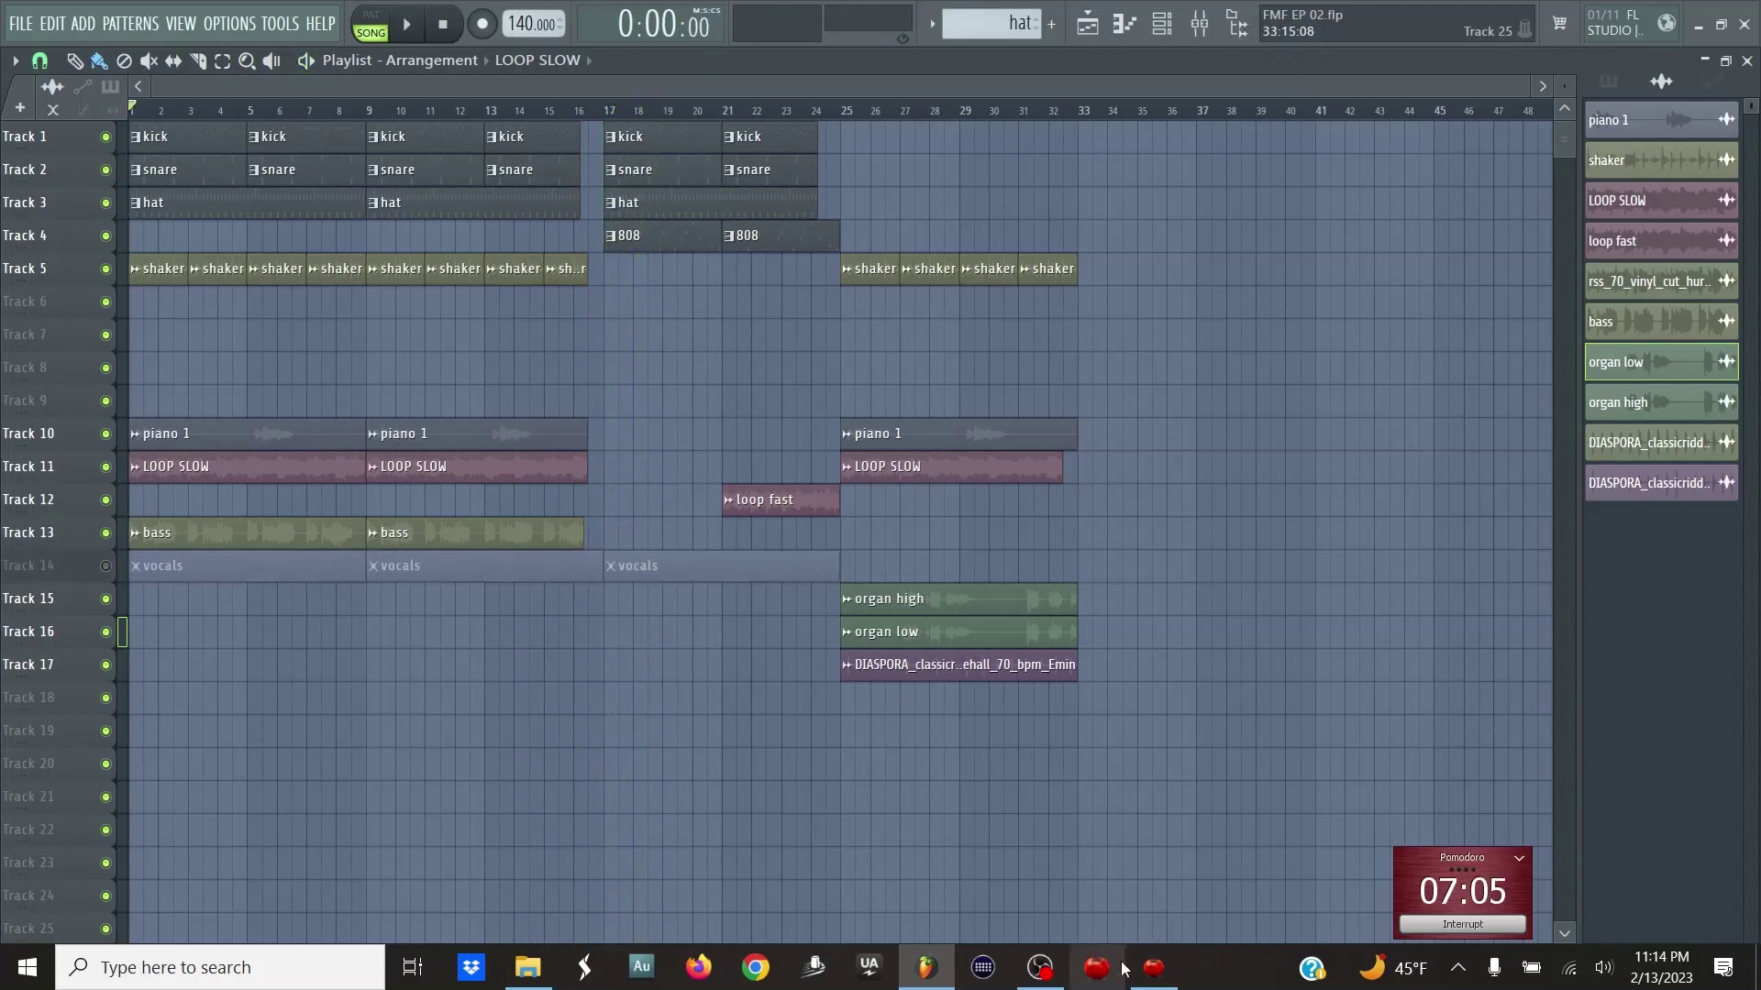
pyautogui.click(1050, 980)
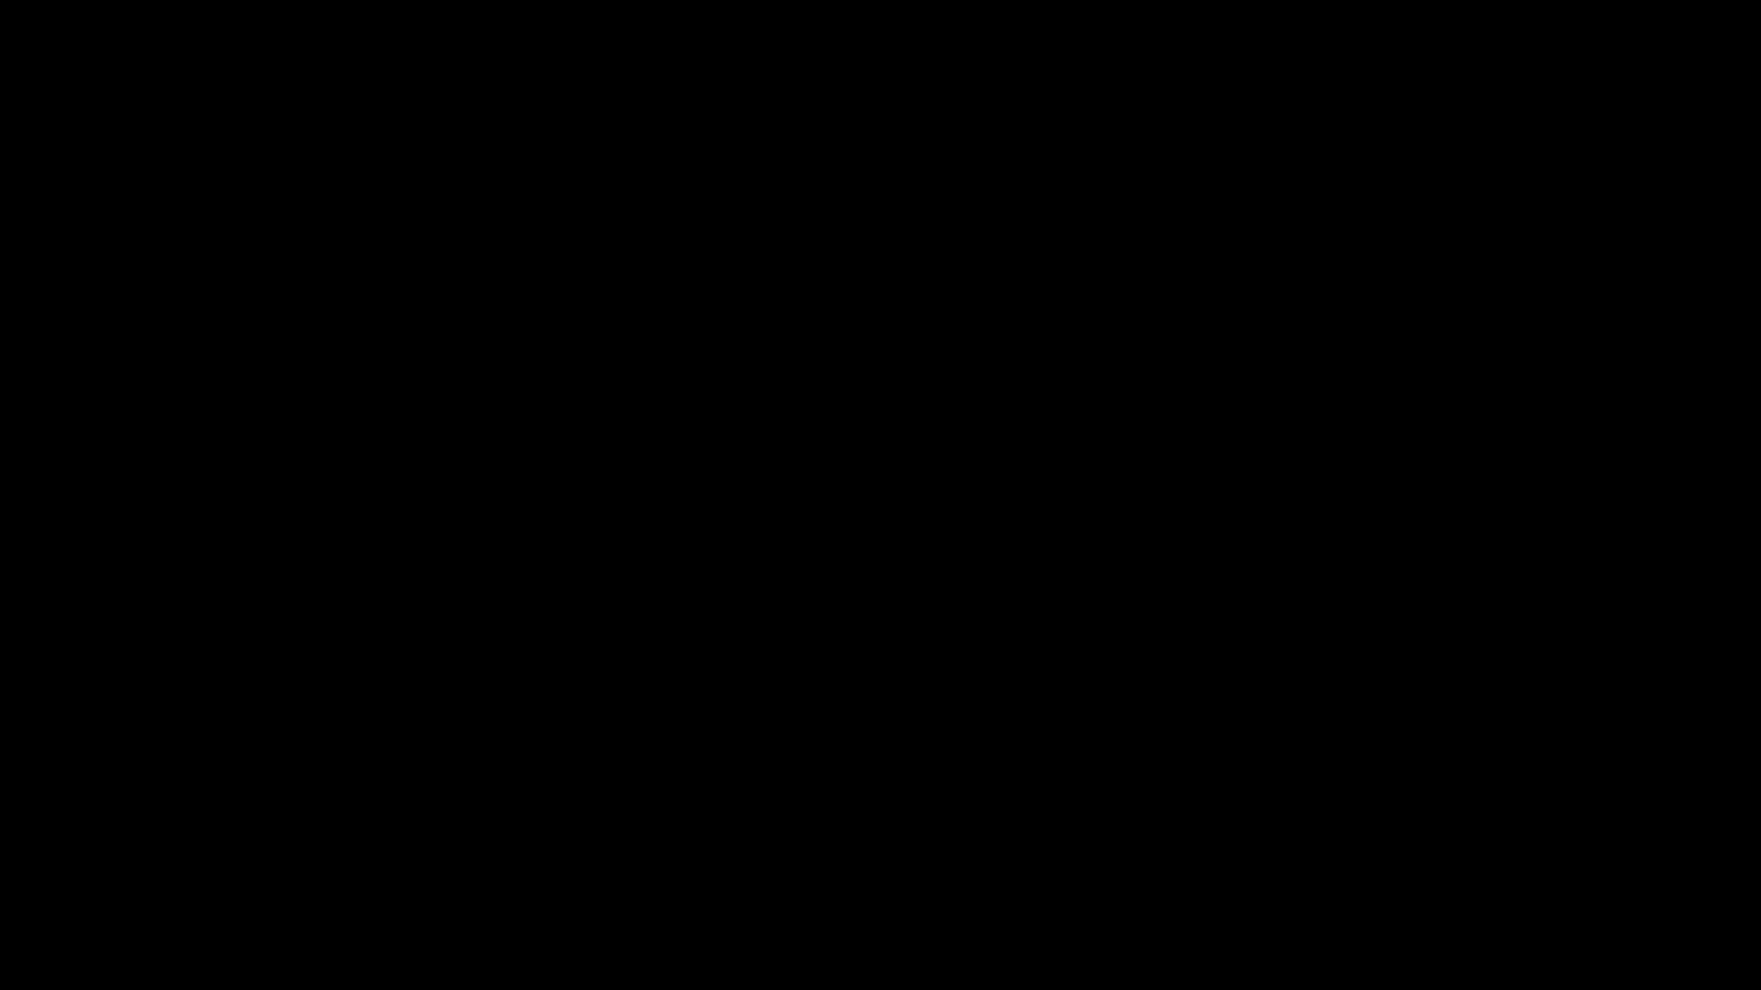